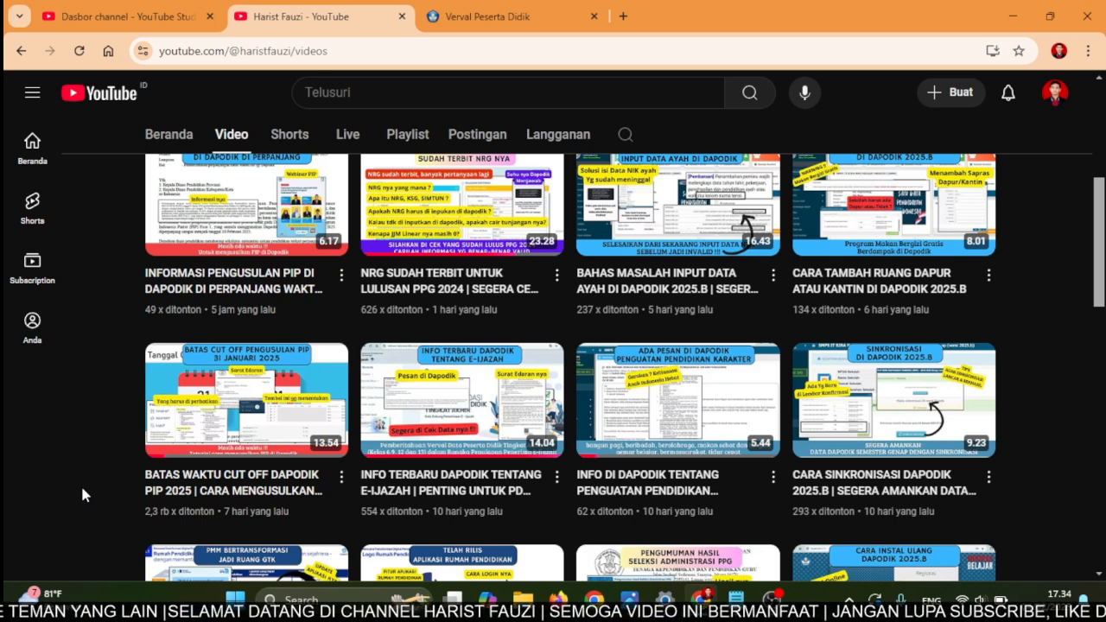
- Bring the Kasus notes to the front and highlight the two NIK numbers
{"action": "mouse_move", "coordinate": [486, 516]}
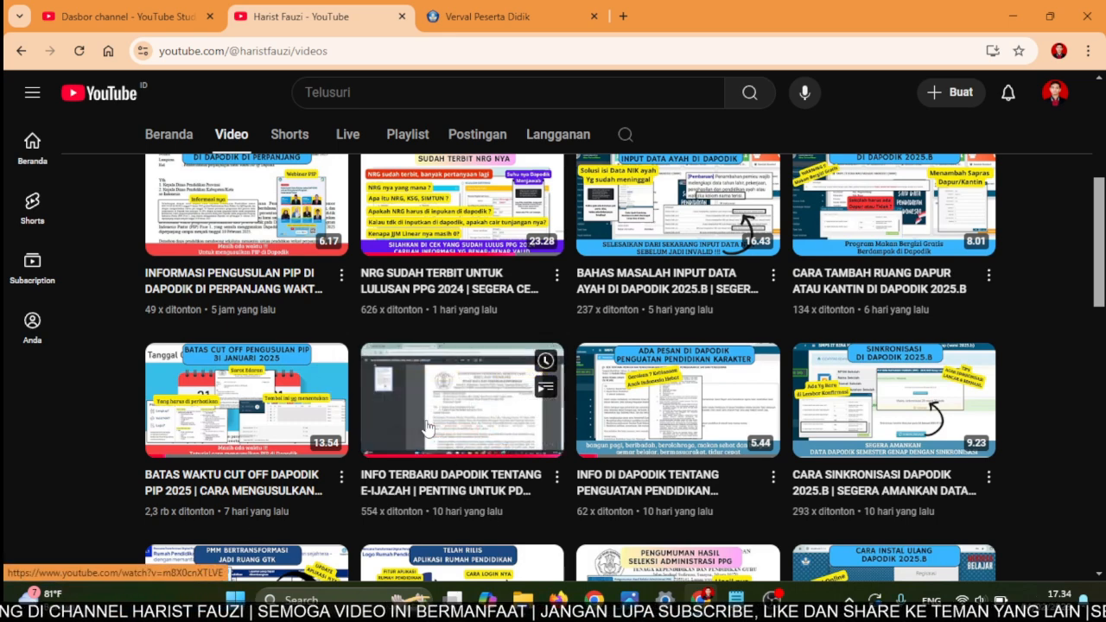
{"action": "mouse_move", "coordinate": [169, 465]}
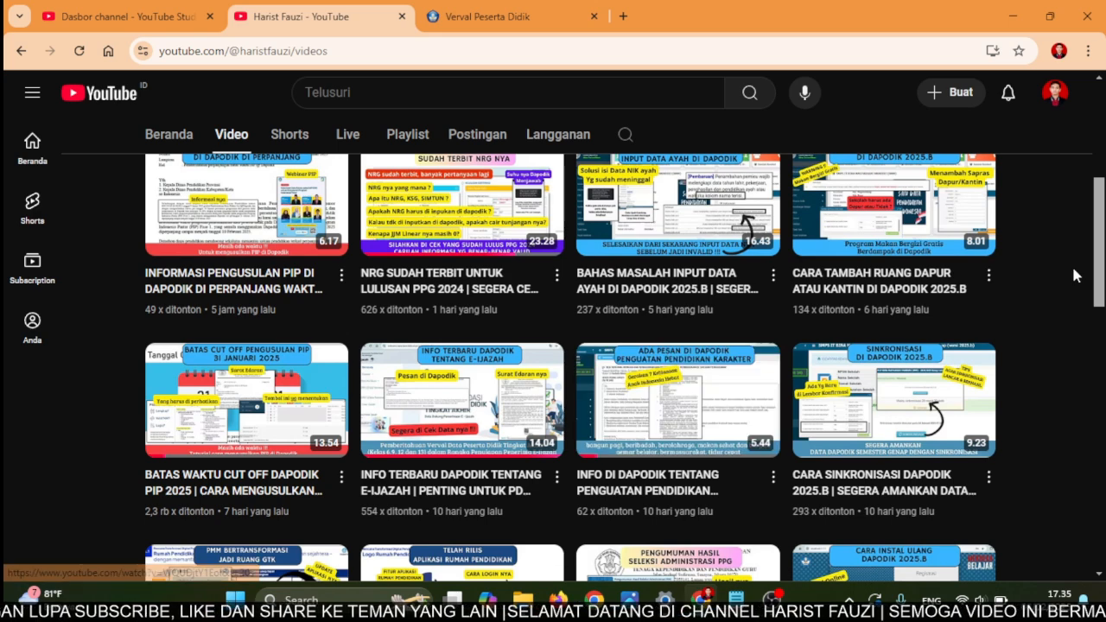
{"action": "left_click_drag", "start_coordinate": [1098, 251], "coordinate": [1100, 160]}
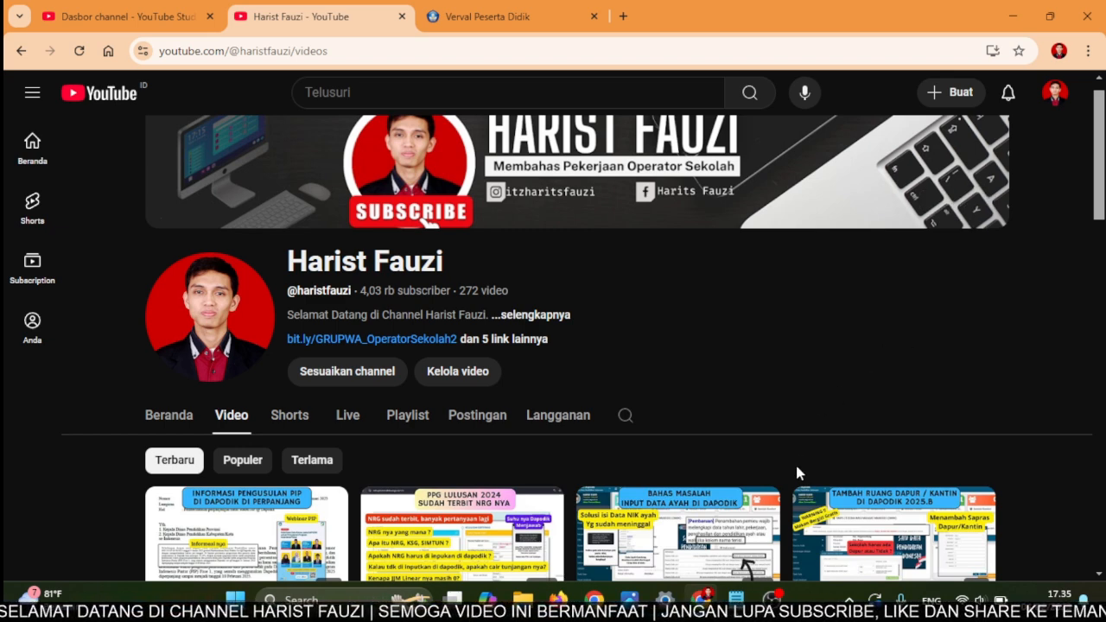
{"action": "mouse_move", "coordinate": [735, 597]}
{"action": "left_click", "coordinate": [735, 514]}
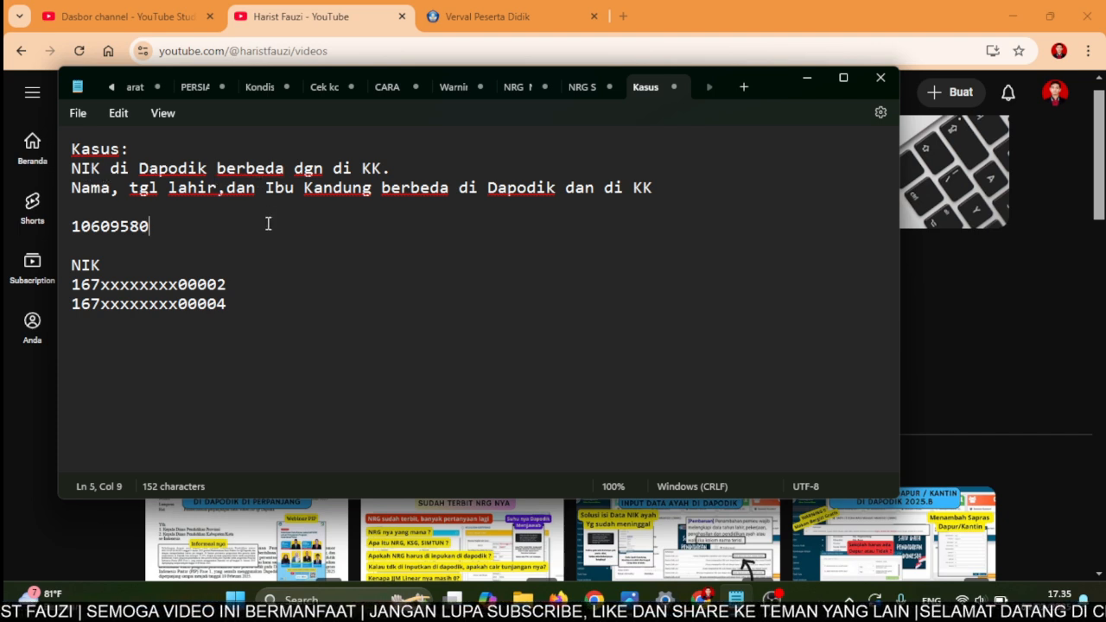
{"action": "left_click", "coordinate": [101, 286]}
{"action": "left_click_drag", "start_coordinate": [104, 290], "coordinate": [177, 314]}
{"action": "left_click", "coordinate": [177, 315]}
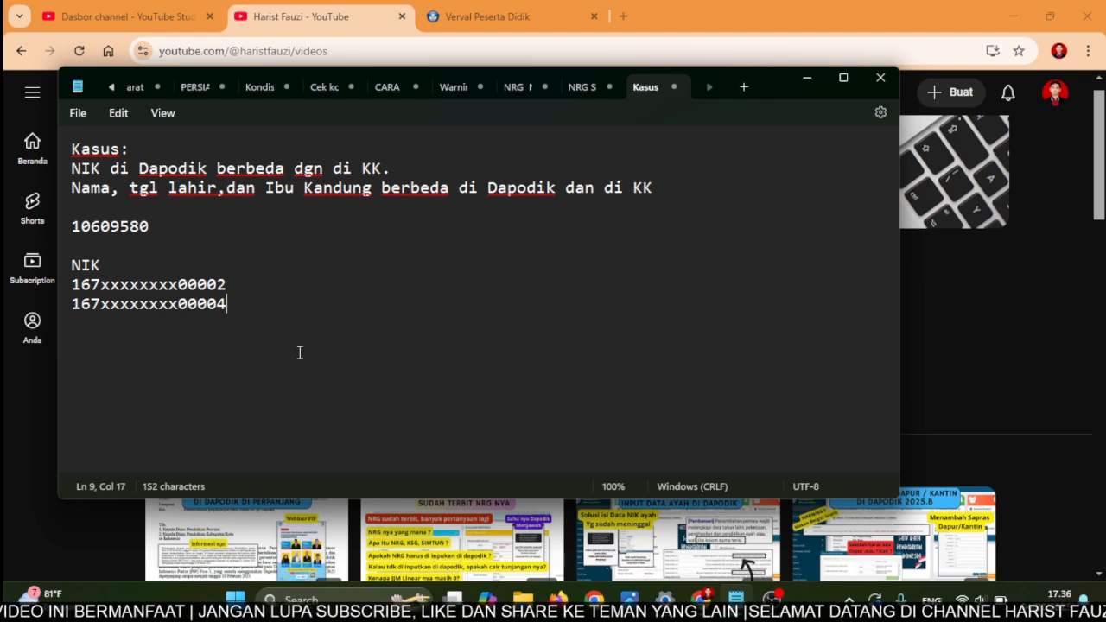
- Add a new line '1. Solusi : Silahkan di nisn.kemdikbud' below the NIK list
{"action": "key", "text": "Return"}
{"action": "key", "text": "Return"}
{"action": "type", "text": "1. Sp"}
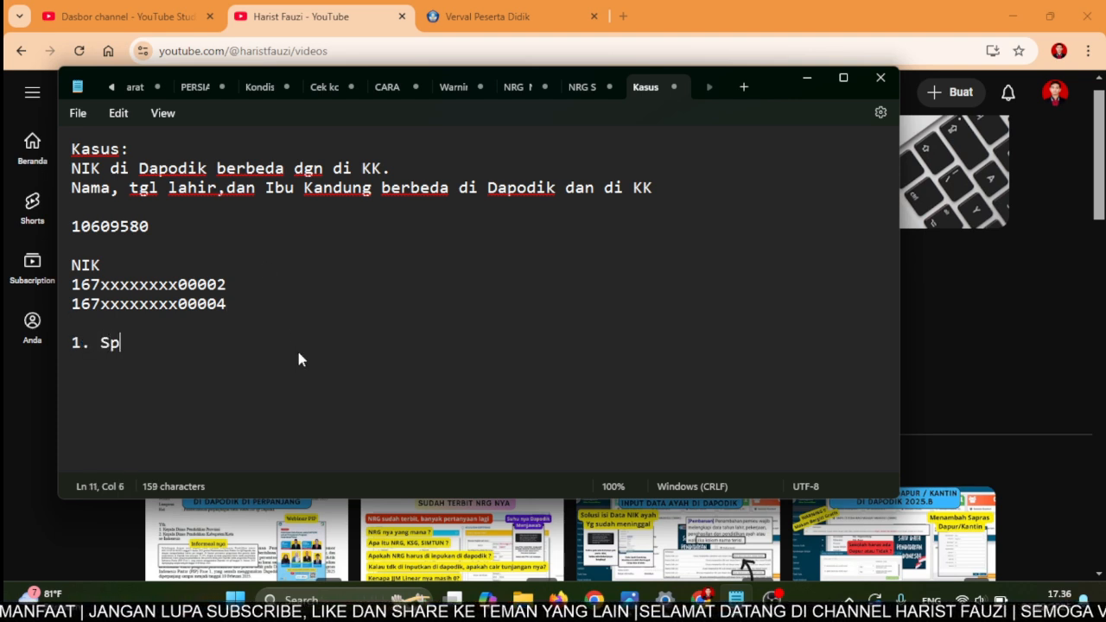
{"action": "key", "text": "BackSpace"}
{"action": "type", "text": "olusi "}
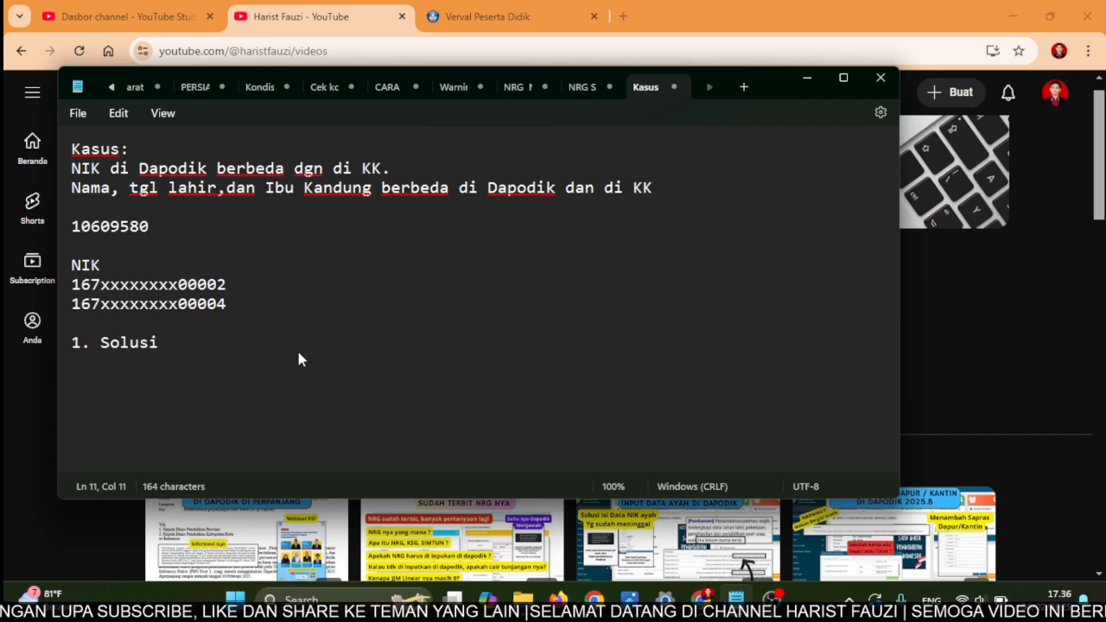
{"action": "type", "text": ": s"}
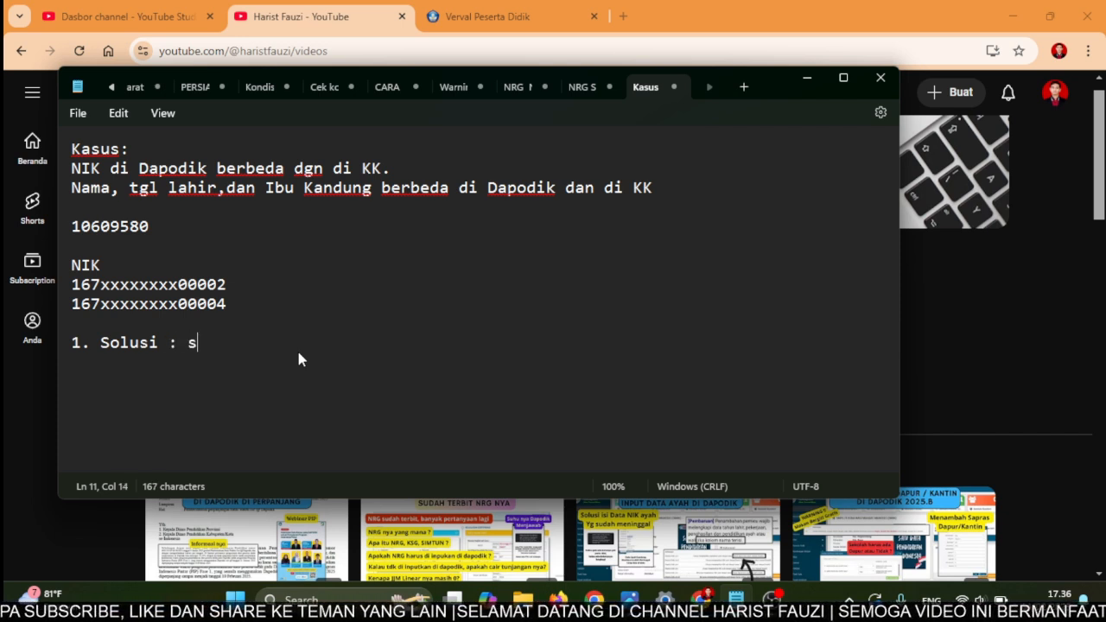
{"action": "key", "text": "BackSpace"}
{"action": "type", "text": "Sail"}
{"action": "key", "text": "BackSpace"}
{"action": "key", "text": "BackSpace"}
{"action": "key", "text": "BackSpace"}
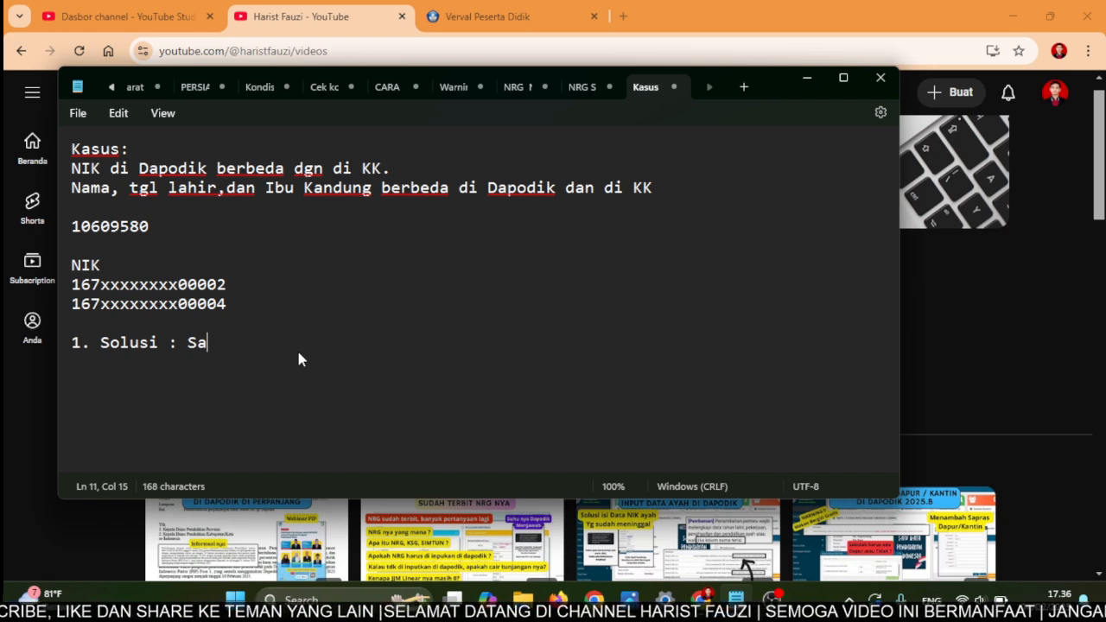
{"action": "type", "text": "ilahkan di nsi"}
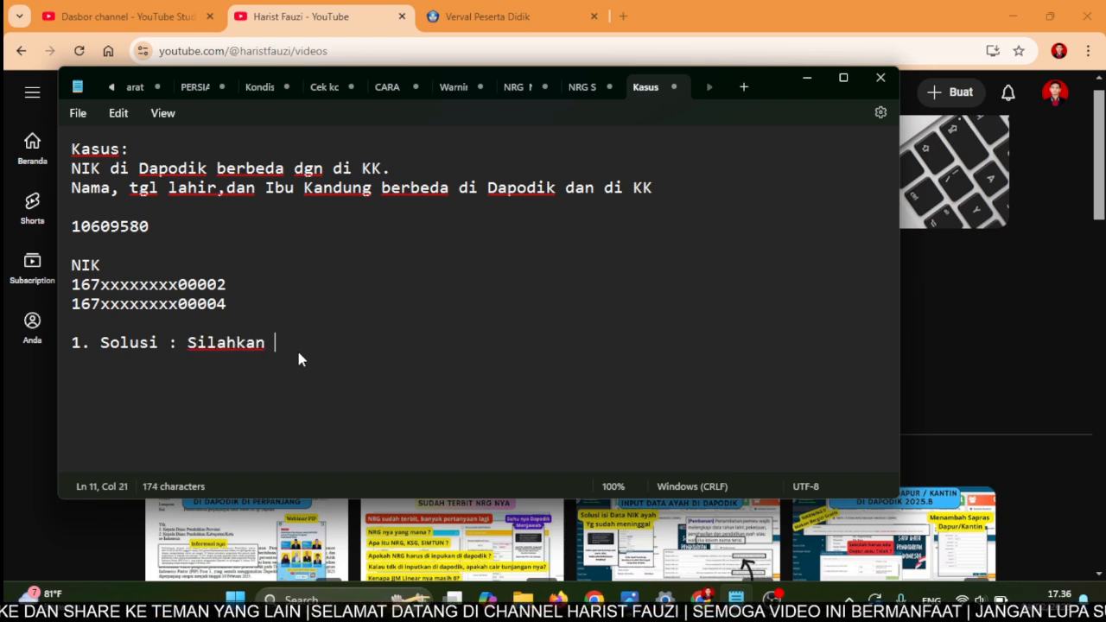
{"action": "key", "text": "BackSpace"}
{"action": "key", "text": "BackSpace"}
{"action": "type", "text": "isn."}
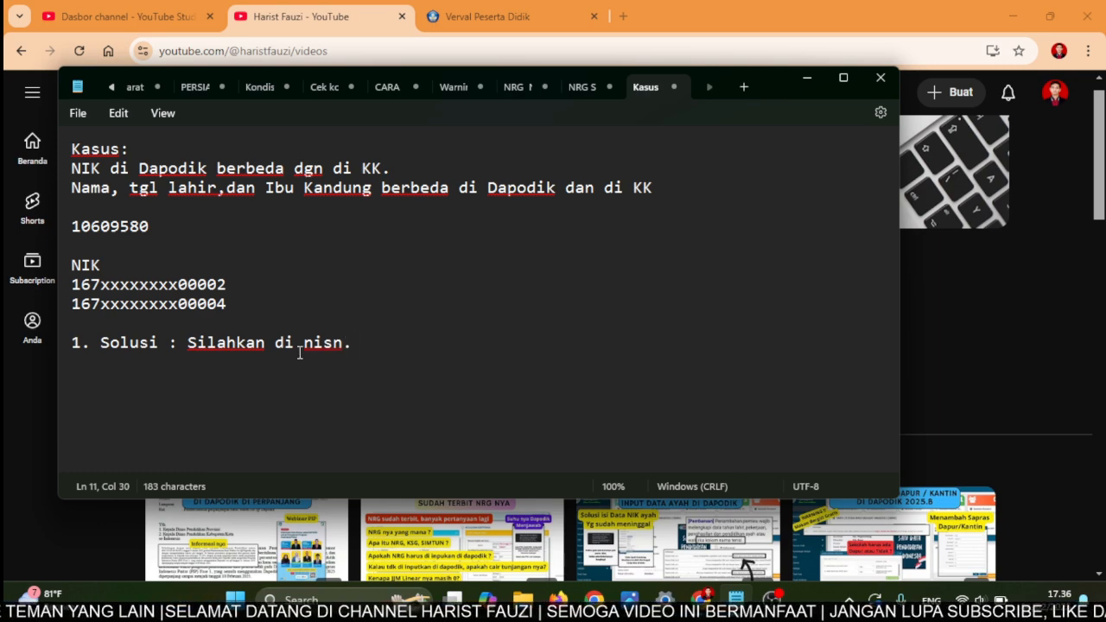
{"action": "type", "text": "kemdikbud"}
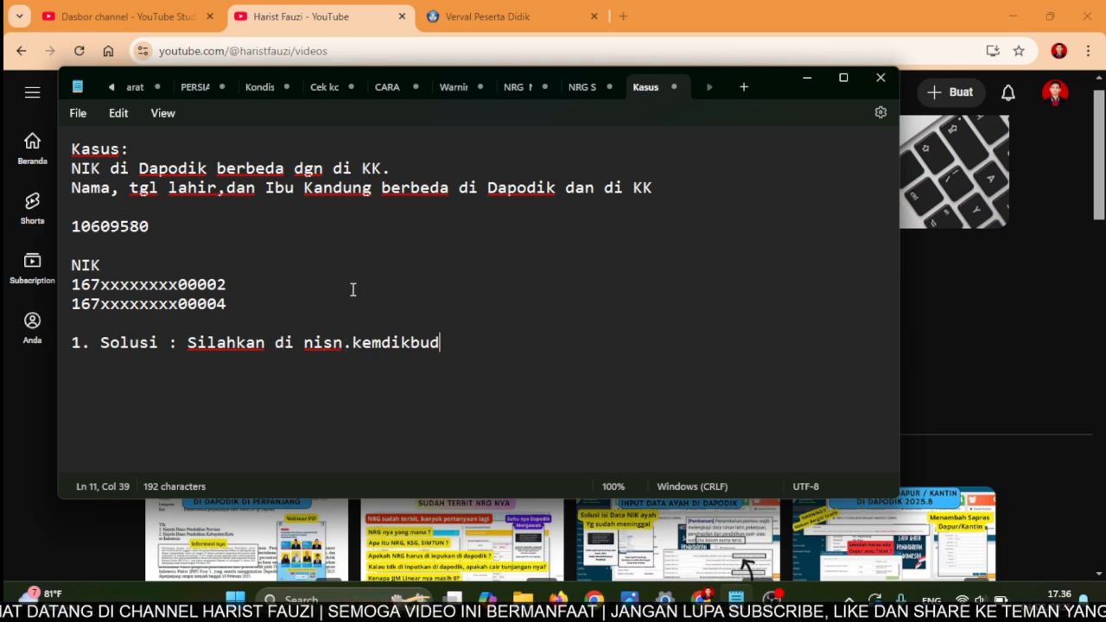
- In a new tab, go to nisn.data.kemdikbud.go.id from the 'nisn.' suggestion
{"action": "left_click", "coordinate": [623, 15]}
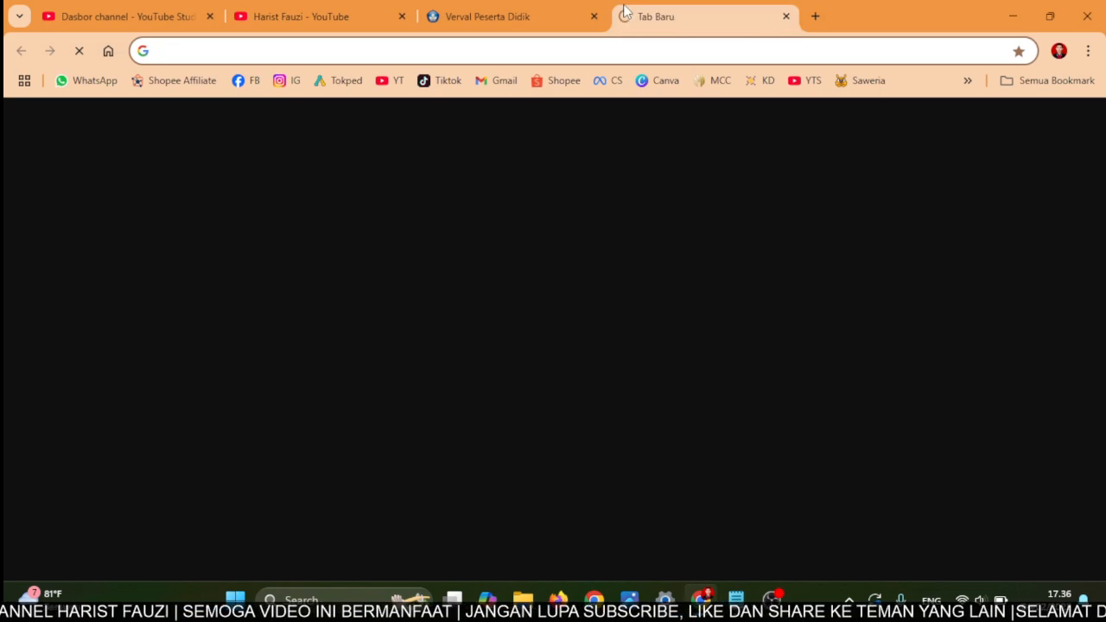
{"action": "type", "text": "nisn"}
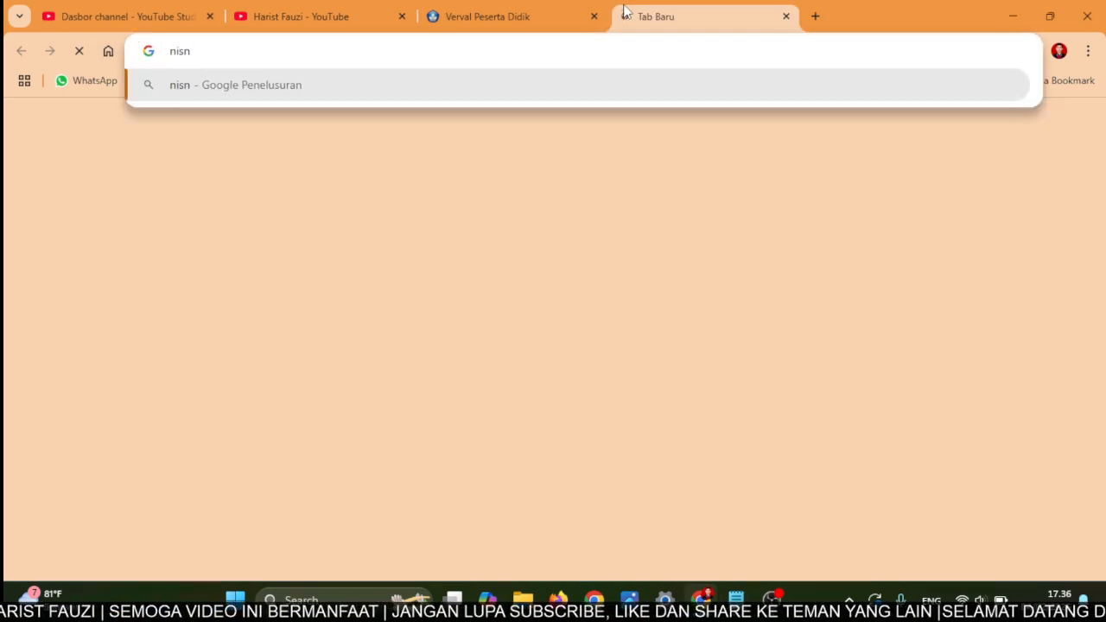
{"action": "type", "text": "."}
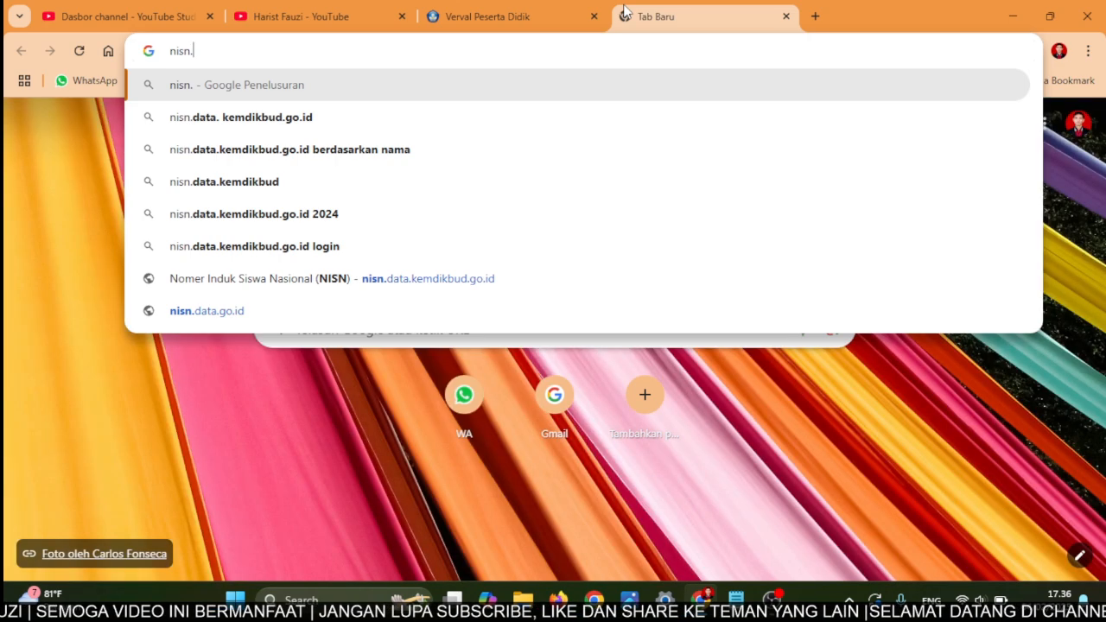
{"action": "left_click", "coordinate": [221, 118]}
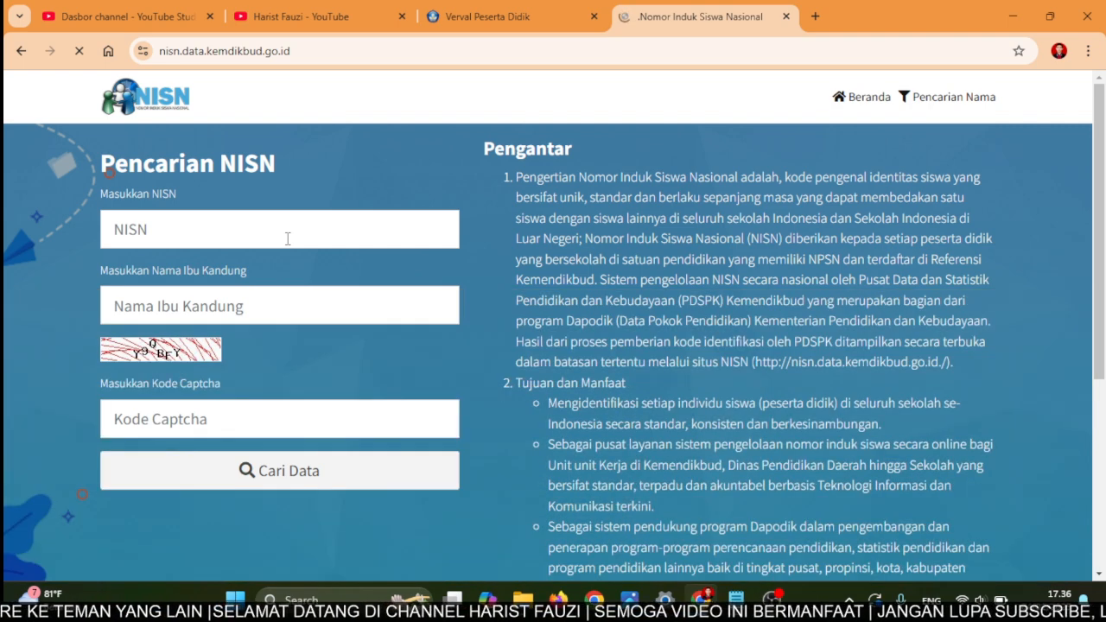
- Fill the search form with the student's NISN, the mother's name and the captcha code
{"action": "left_click", "coordinate": [288, 238]}
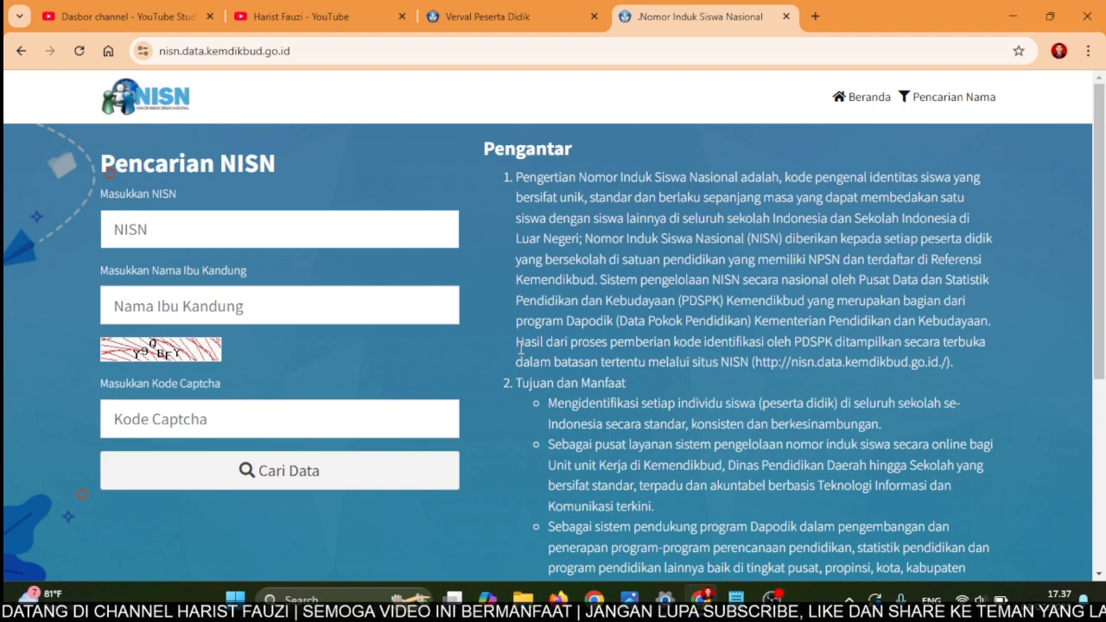
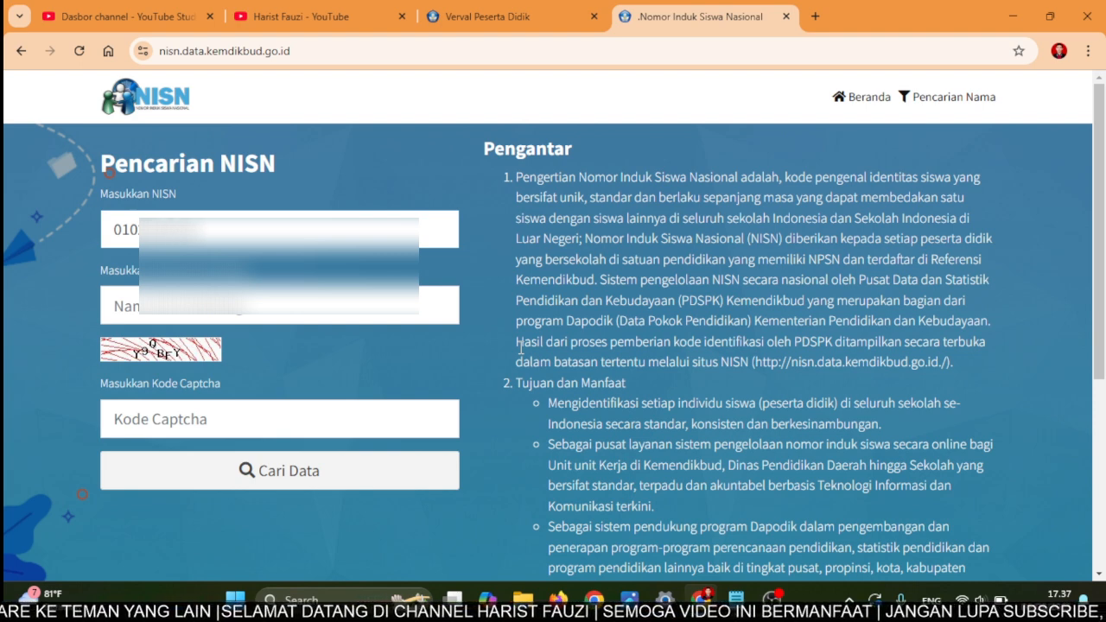
{"action": "left_click", "coordinate": [312, 318]}
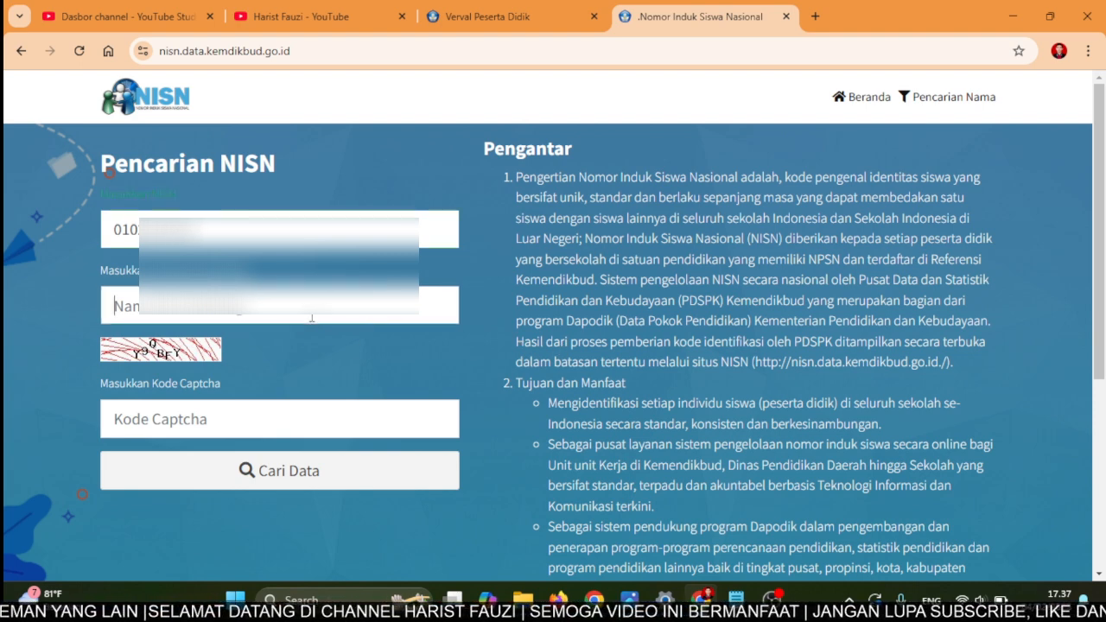
{"action": "type", "text": "Dew"}
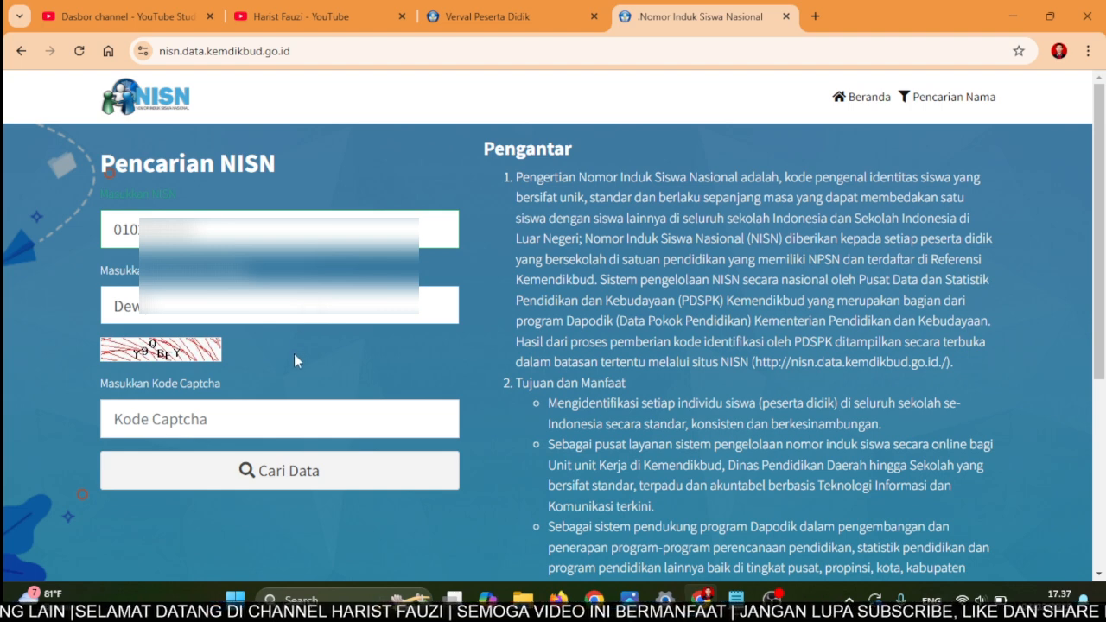
{"action": "left_click", "coordinate": [205, 420]}
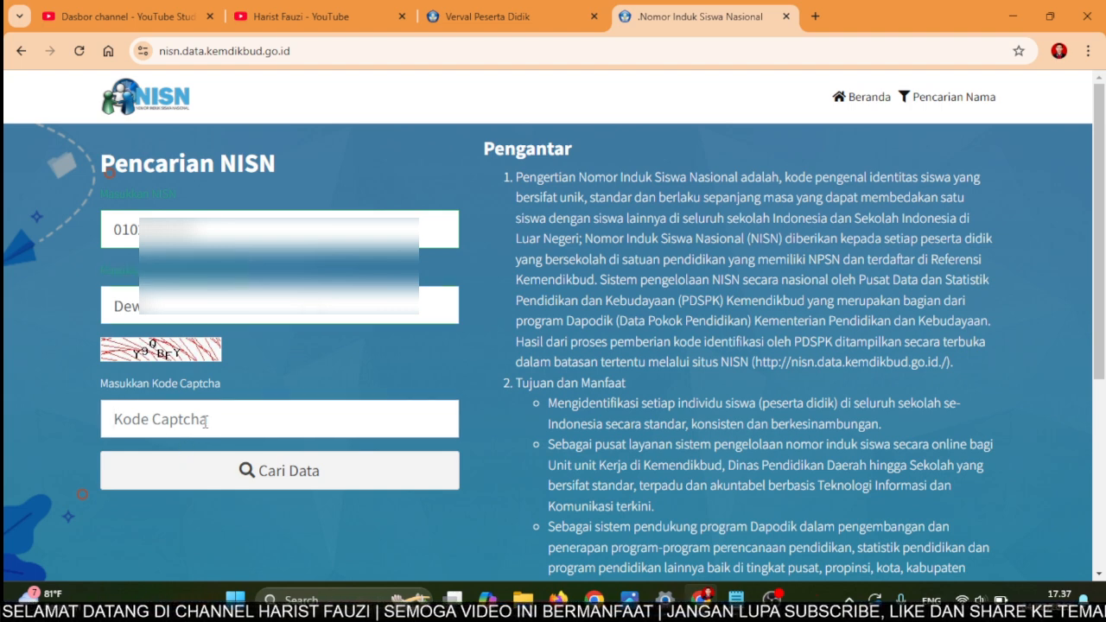
{"action": "type", "text": "y9"}
{"action": "key", "text": "BackSpace"}
{"action": "key", "text": "BackSpace"}
{"action": "type", "text": "Y"}
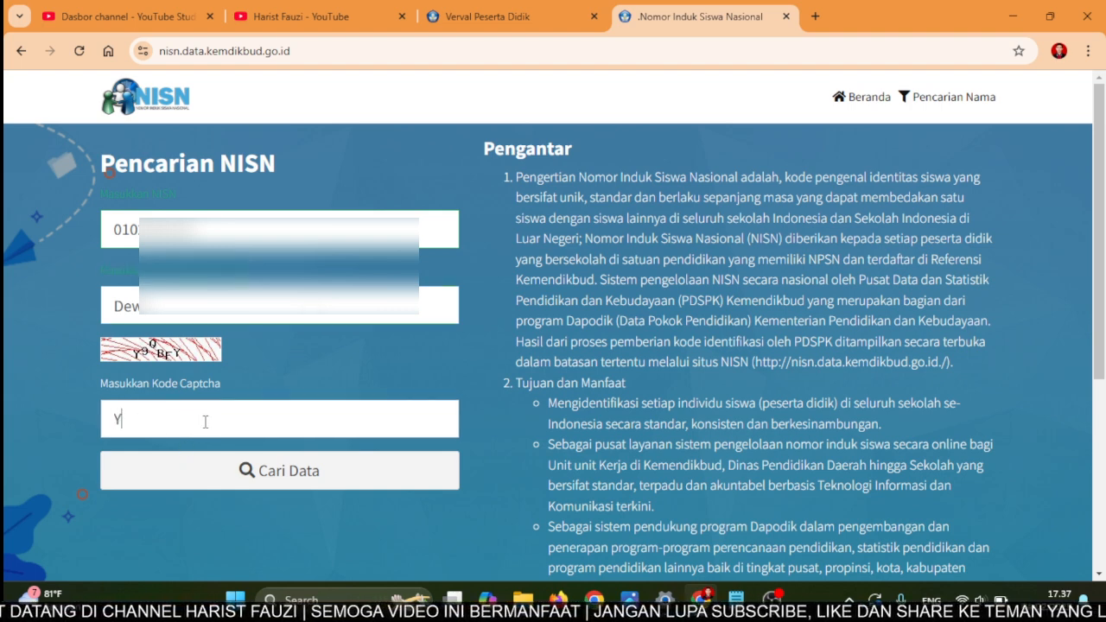
{"action": "type", "text": "9"}
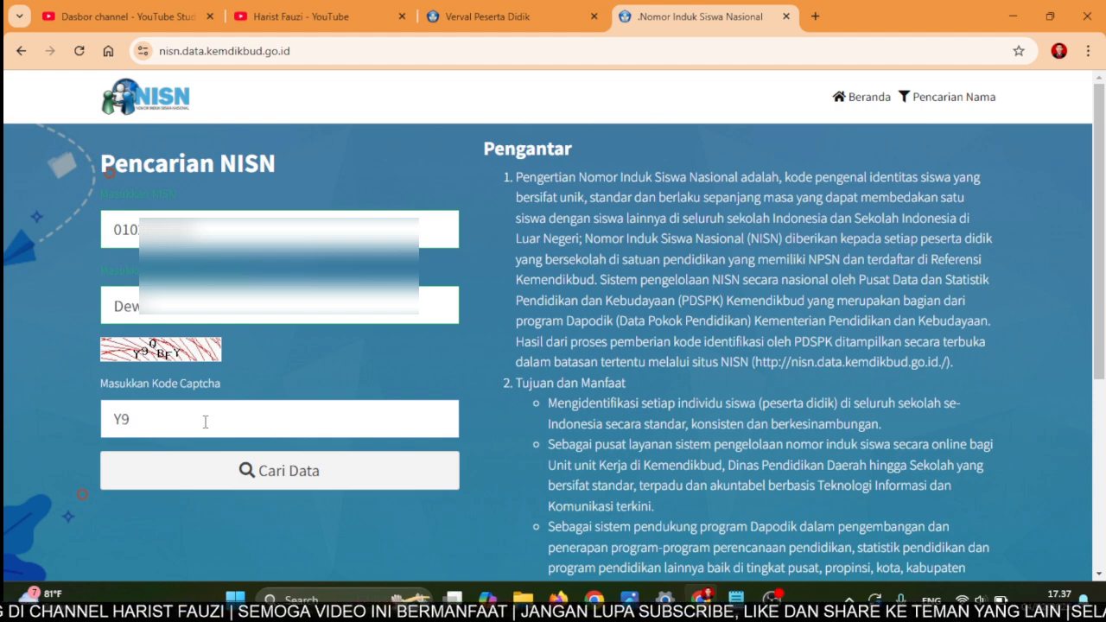
{"action": "type", "text": "Q"}
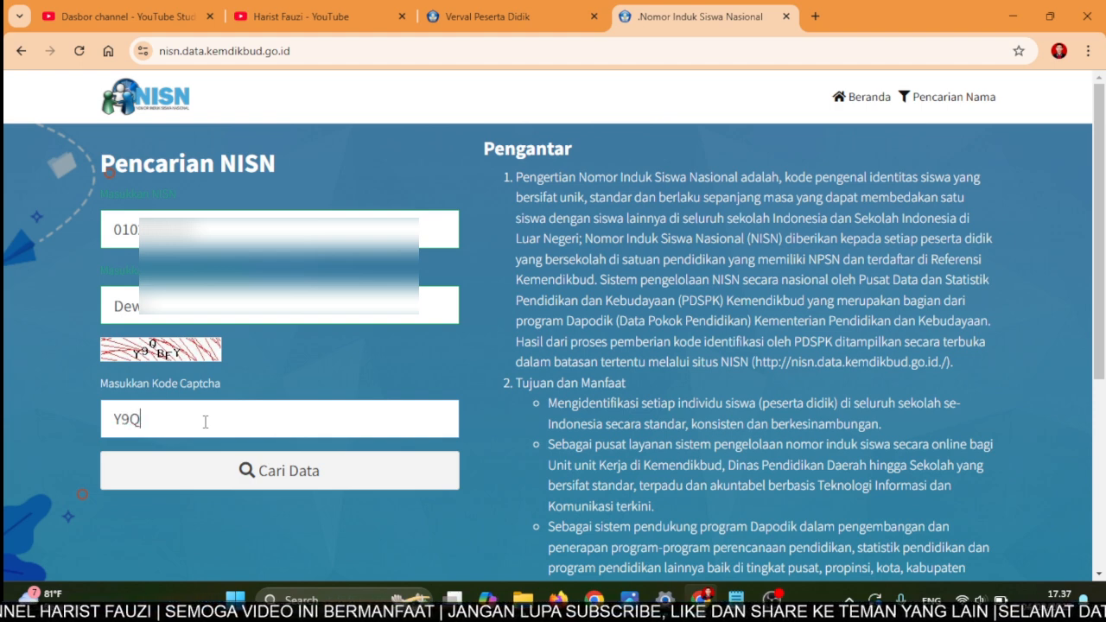
{"action": "type", "text": "BFY"}
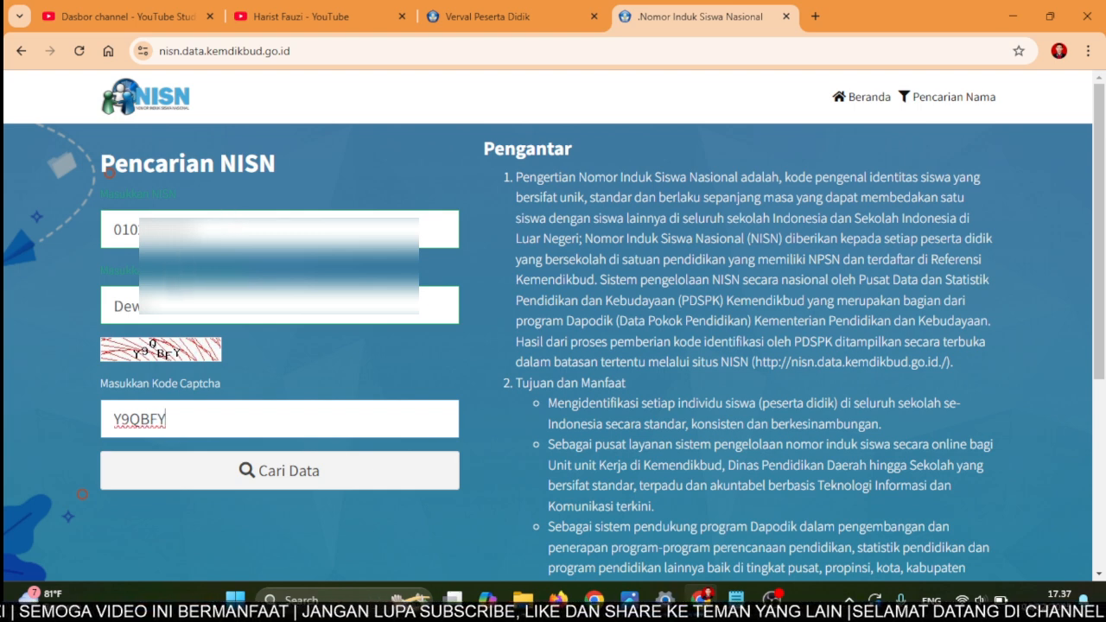
- Run the student search and scroll through the returned record
{"action": "left_click", "coordinate": [257, 484]}
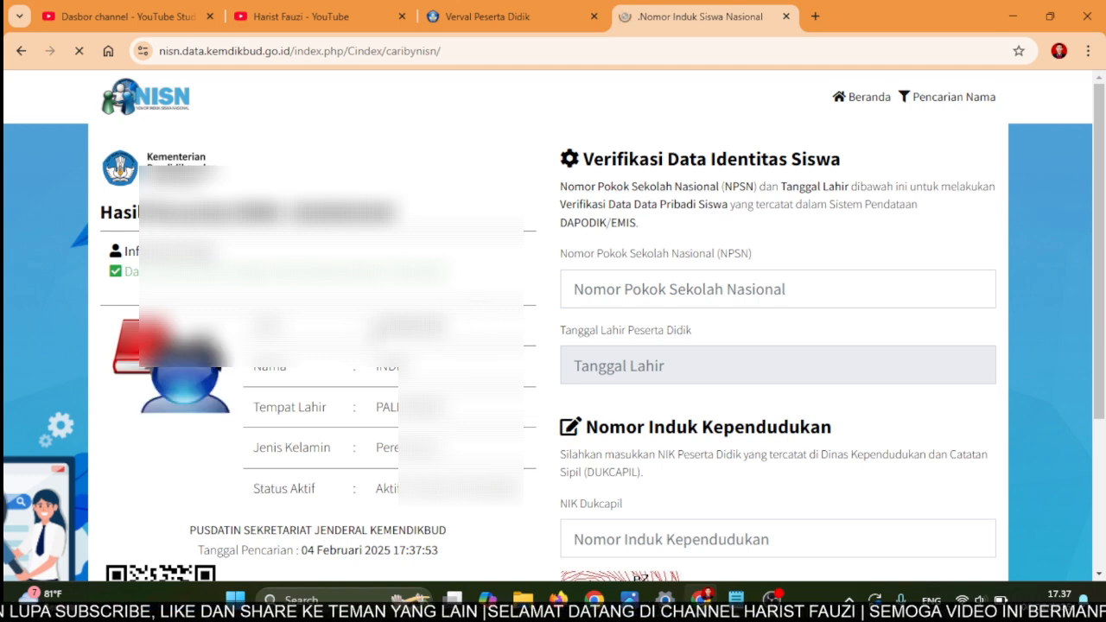
{"action": "scroll", "coordinate": [381, 352], "scroll_direction": "down", "scroll_amount": 1}
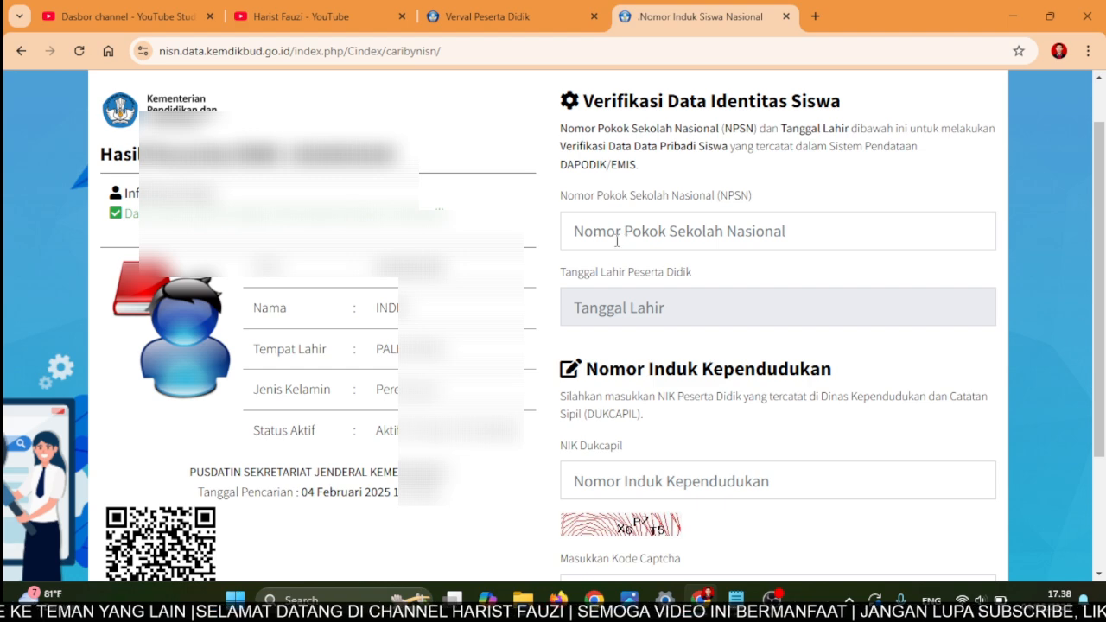
{"action": "scroll", "coordinate": [620, 242], "scroll_direction": "down", "scroll_amount": 1}
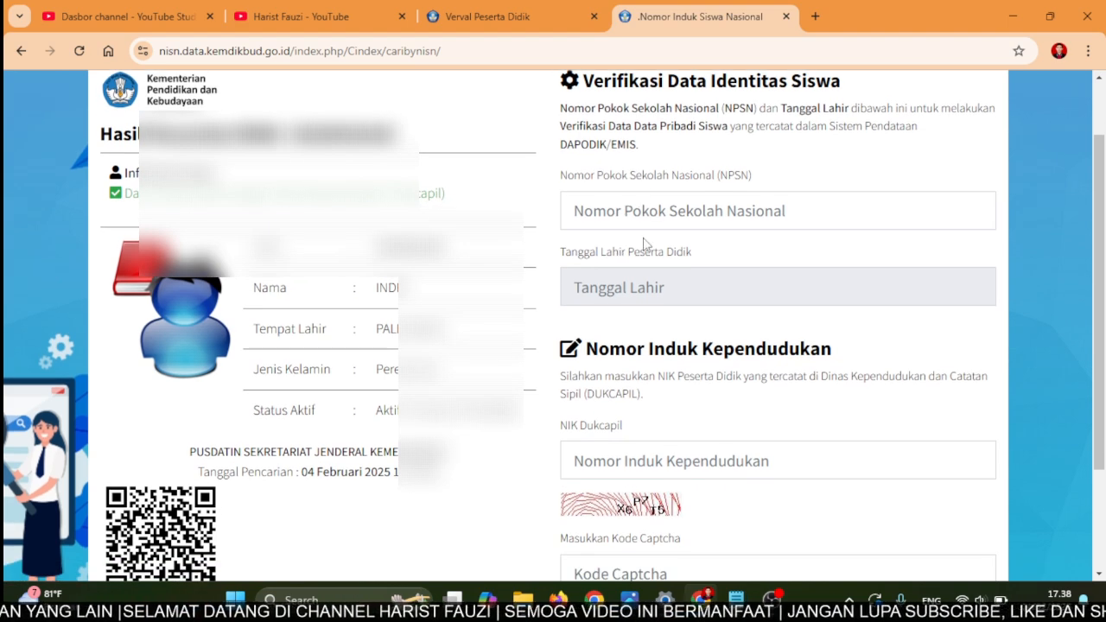
{"action": "scroll", "coordinate": [645, 250], "scroll_direction": "down", "scroll_amount": 1}
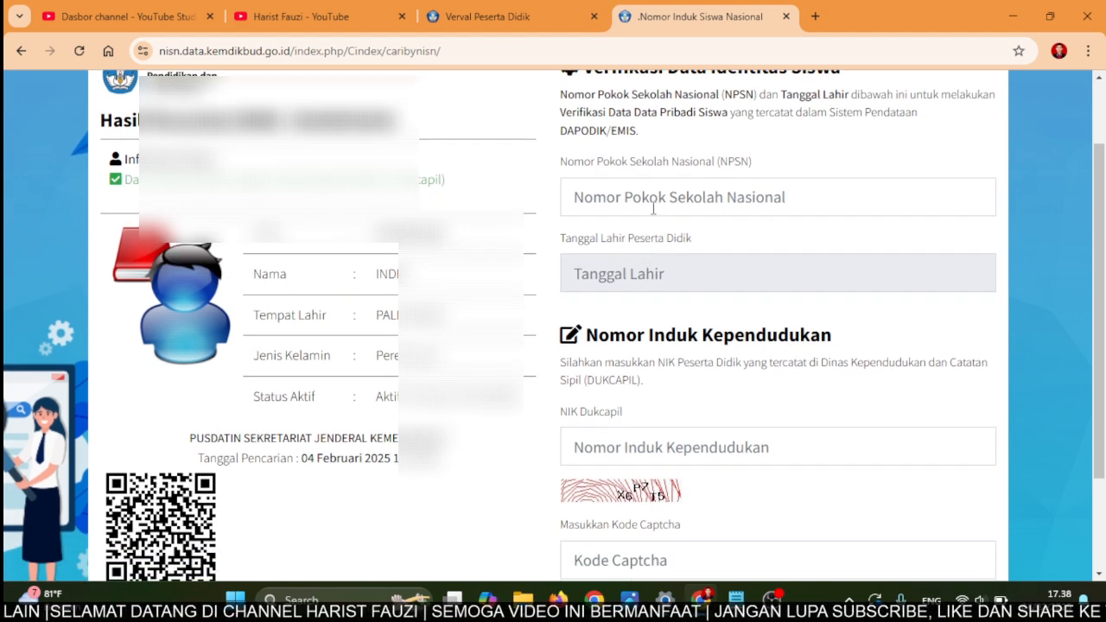
{"action": "scroll", "coordinate": [671, 277], "scroll_direction": "down", "scroll_amount": 1}
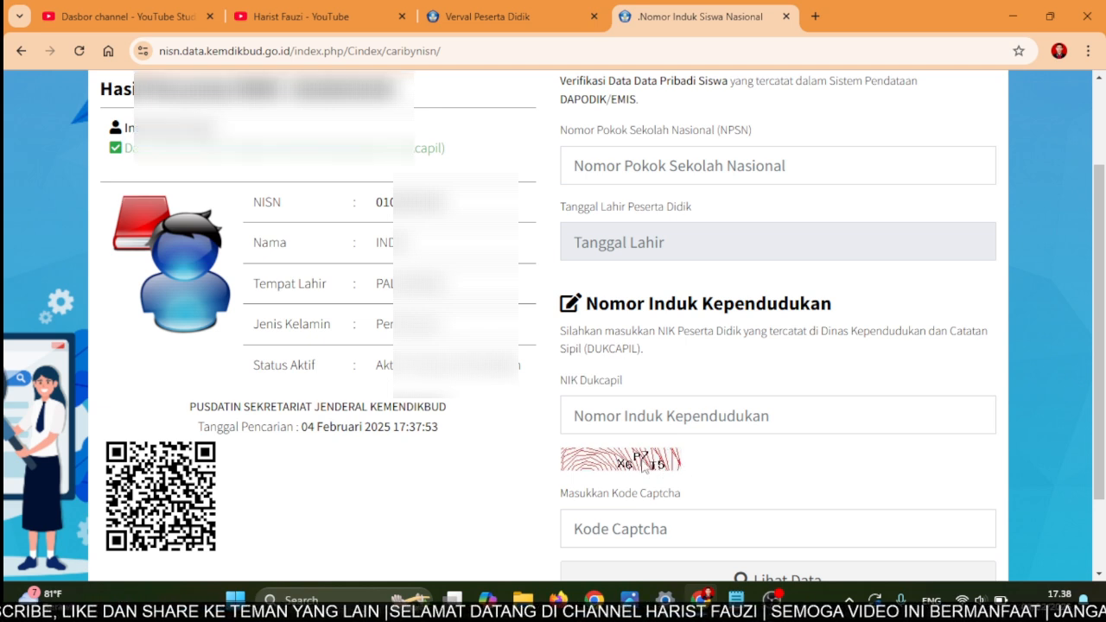
{"action": "scroll", "coordinate": [644, 466], "scroll_direction": "up", "scroll_amount": 1}
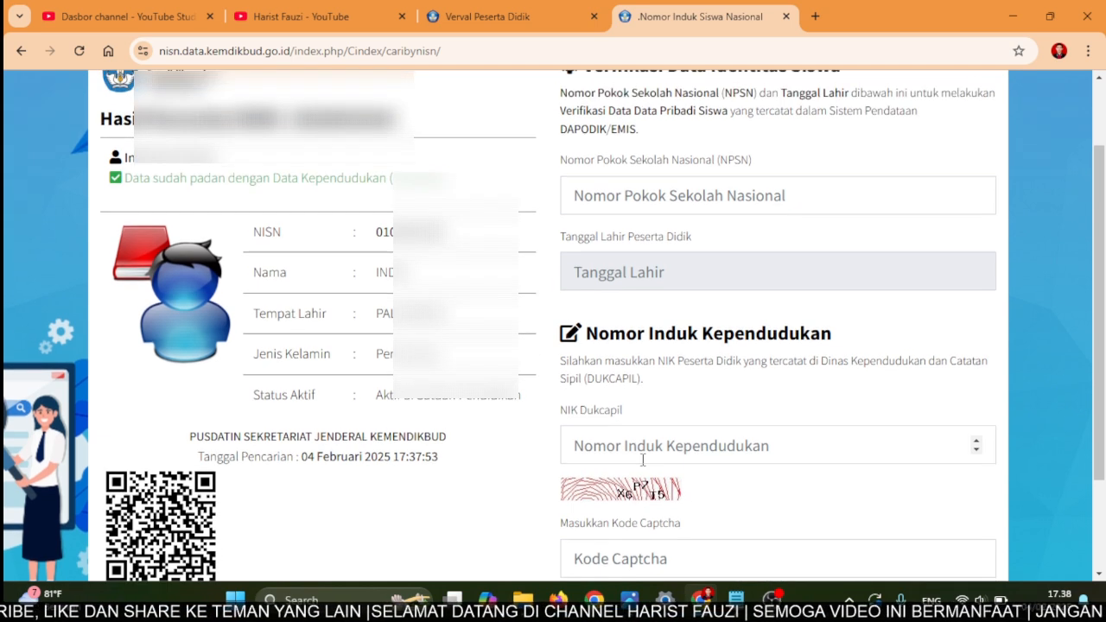
- Copy the school number 10609580 from the notes into the NPSN field
{"action": "left_click", "coordinate": [683, 199]}
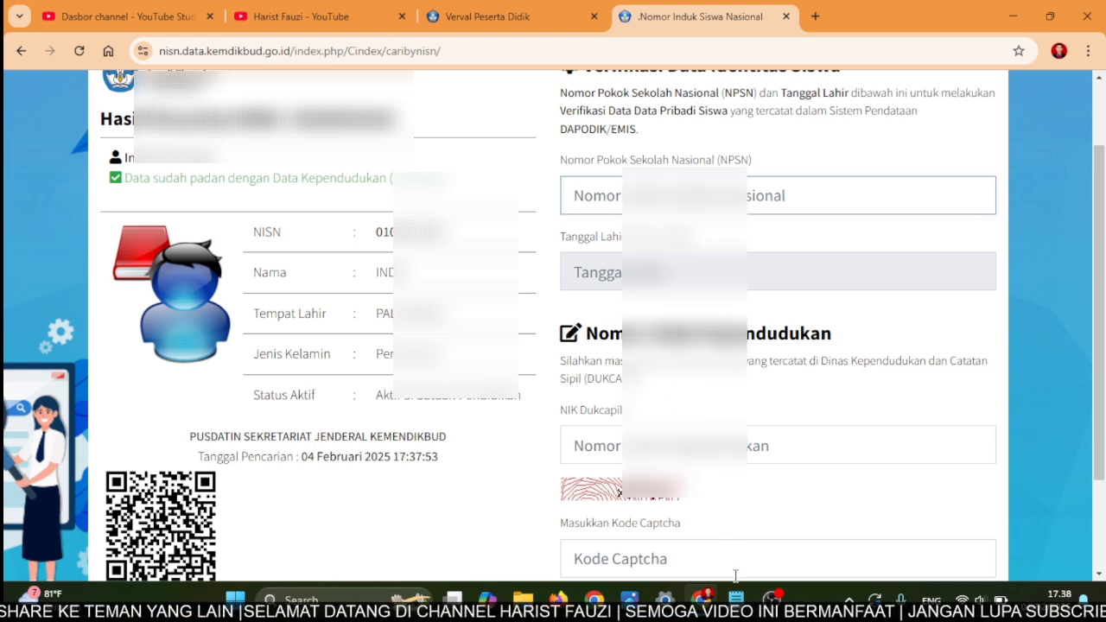
{"action": "mouse_move", "coordinate": [735, 596]}
{"action": "left_click", "coordinate": [716, 538]}
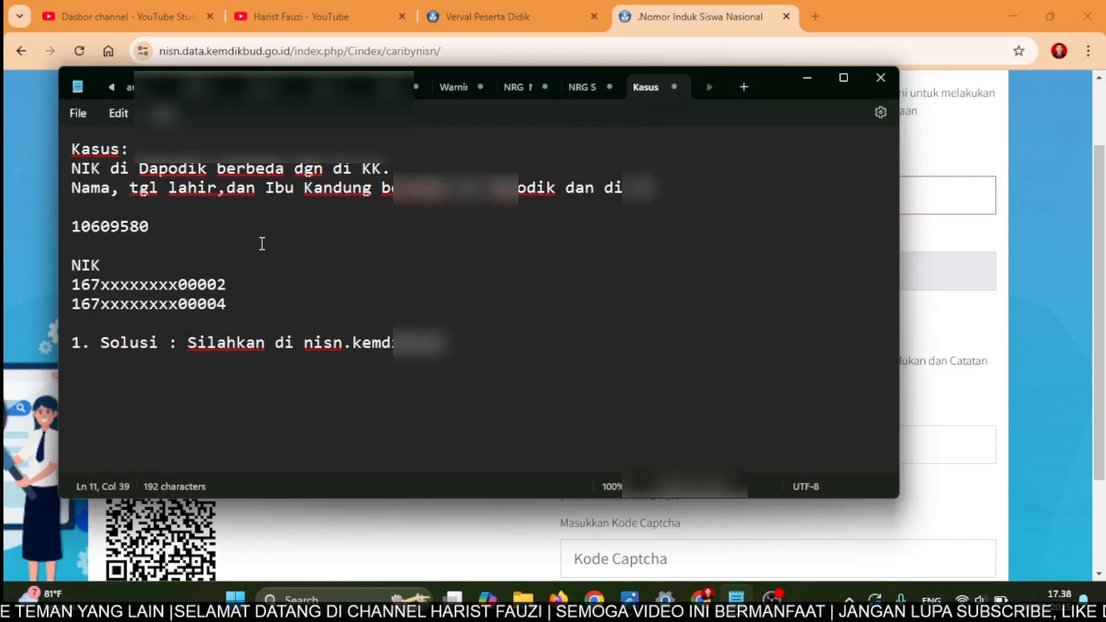
{"action": "mouse_move", "coordinate": [148, 227]}
{"action": "left_mouse_down"}
{"action": "mouse_move", "coordinate": [77, 228]}
{"action": "mouse_move", "coordinate": [149, 226]}
{"action": "left_mouse_up"}
{"action": "key", "text": "ctrl+c"}
{"action": "left_click", "coordinate": [78, 228]}
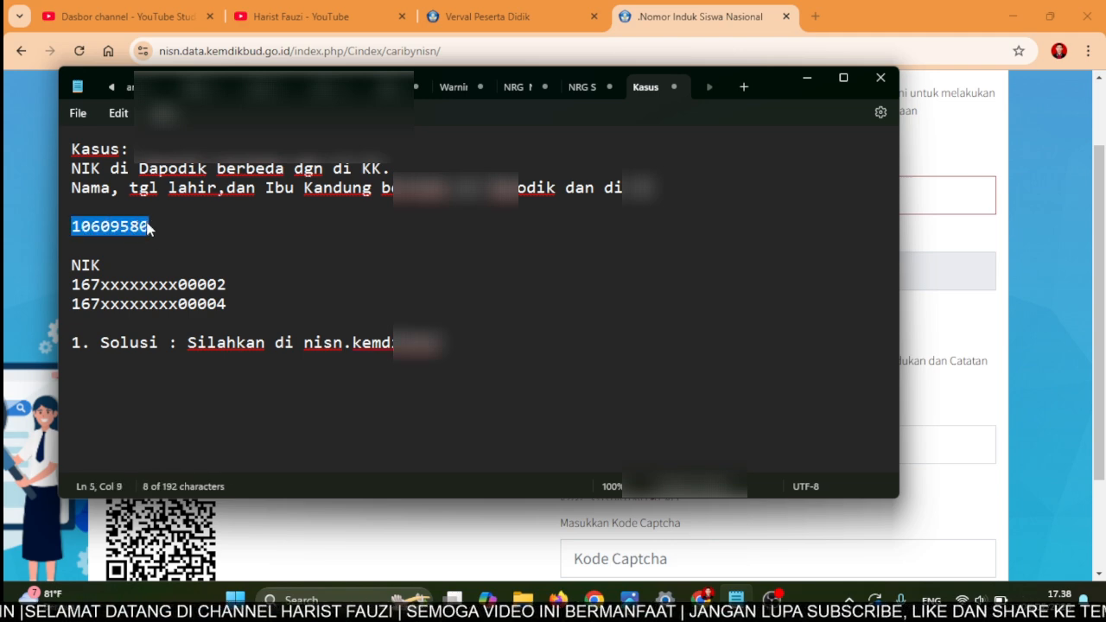
{"action": "key", "text": "alt+Tab"}
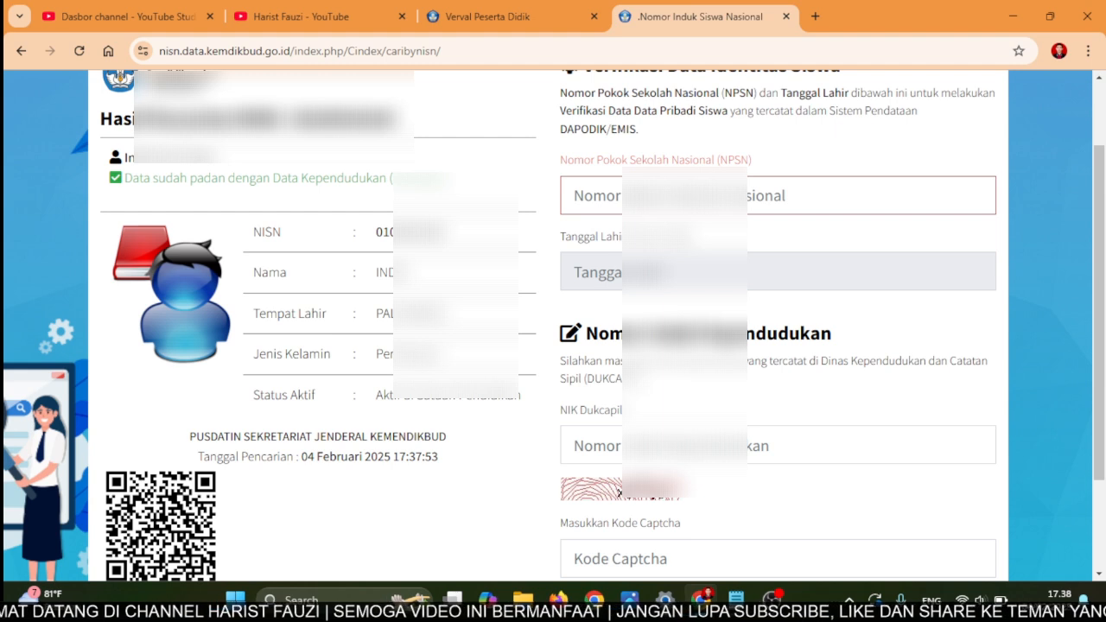
{"action": "key", "text": "ctrl+v"}
{"action": "key", "text": "Tab"}
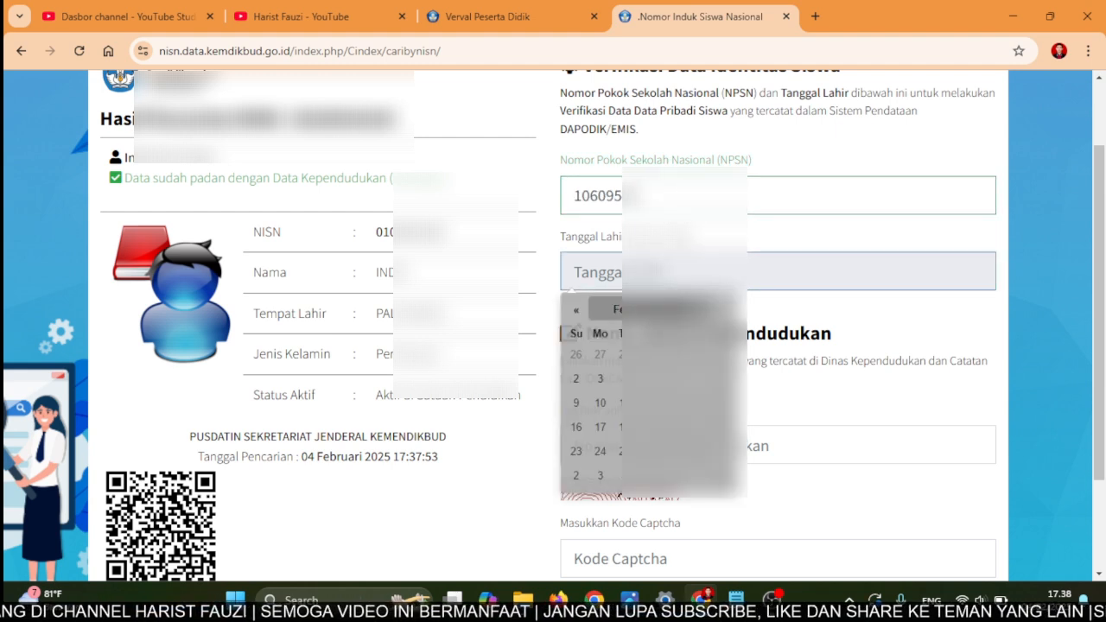
- Set the birth date to a day in March 2010 in the calendar
{"action": "left_click", "coordinate": [657, 309]}
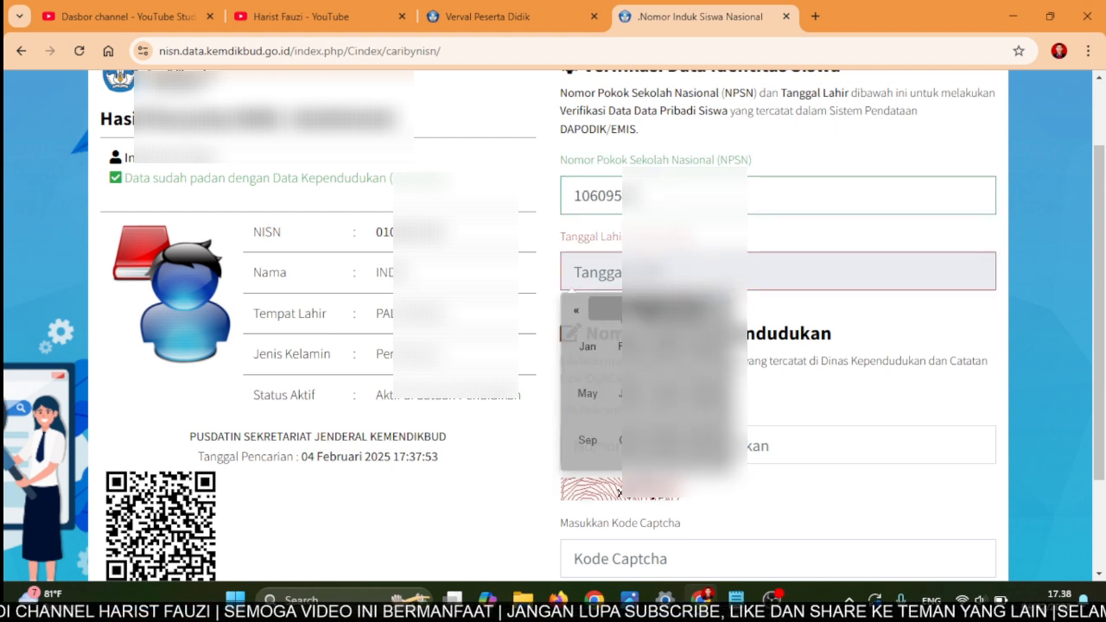
{"action": "left_click", "coordinate": [593, 320]}
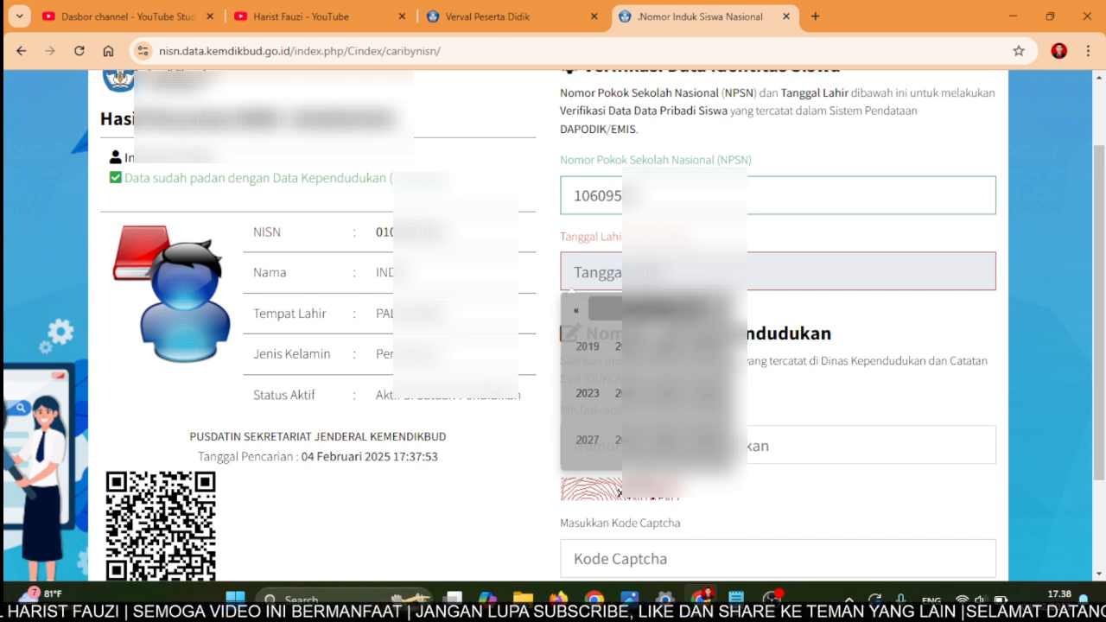
{"action": "left_click", "coordinate": [576, 312]}
{"action": "left_click", "coordinate": [576, 313]}
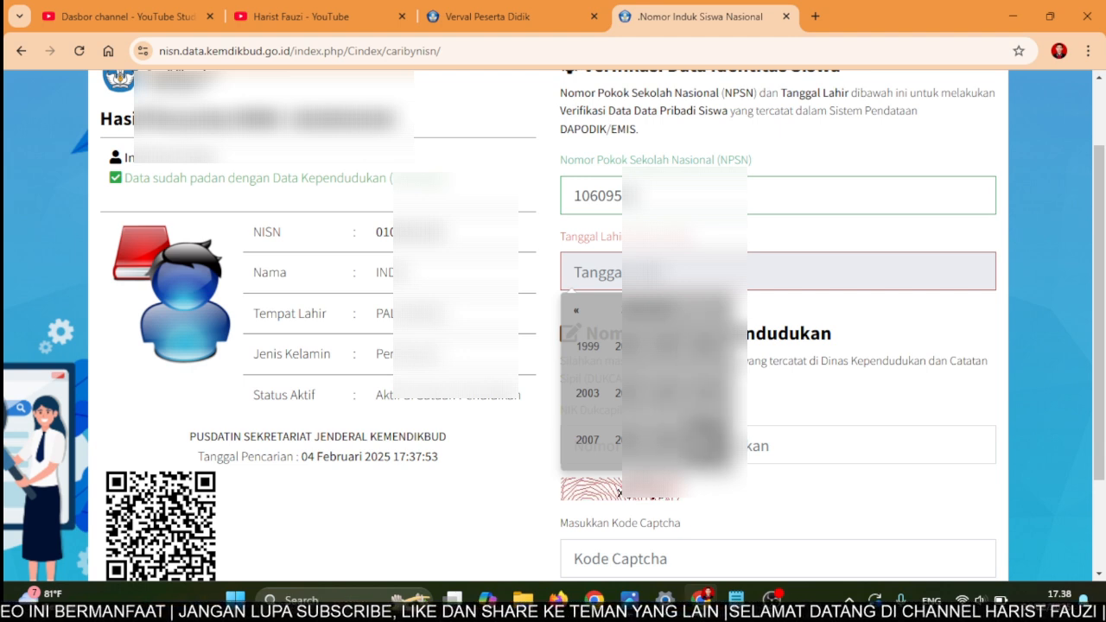
{"action": "left_click", "coordinate": [705, 439]}
{"action": "left_click", "coordinate": [665, 347]}
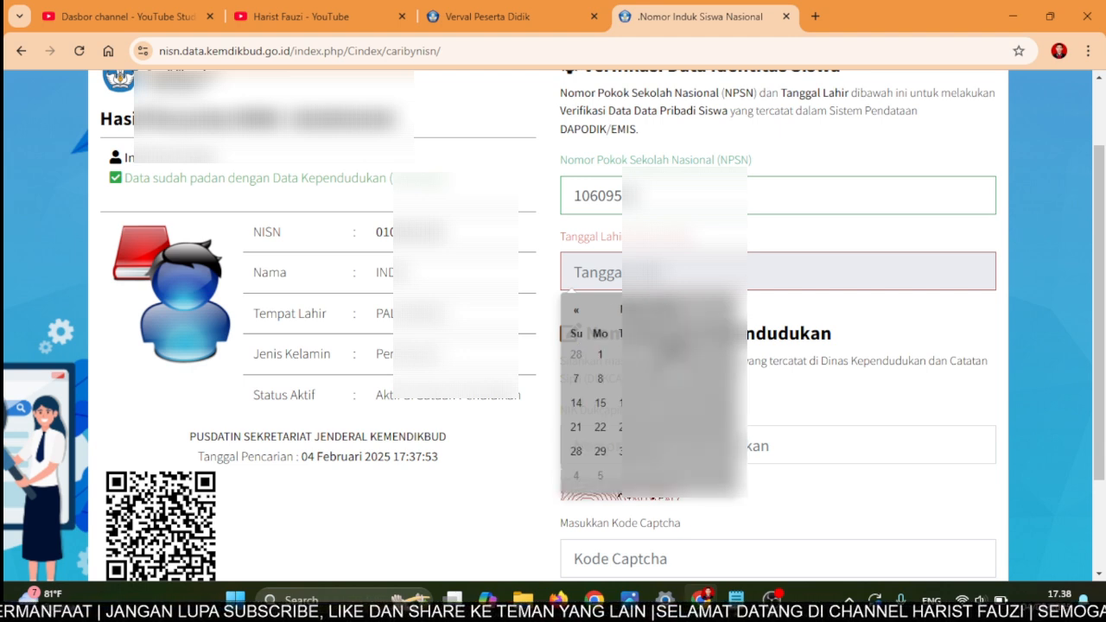
{"action": "left_click", "coordinate": [718, 379]}
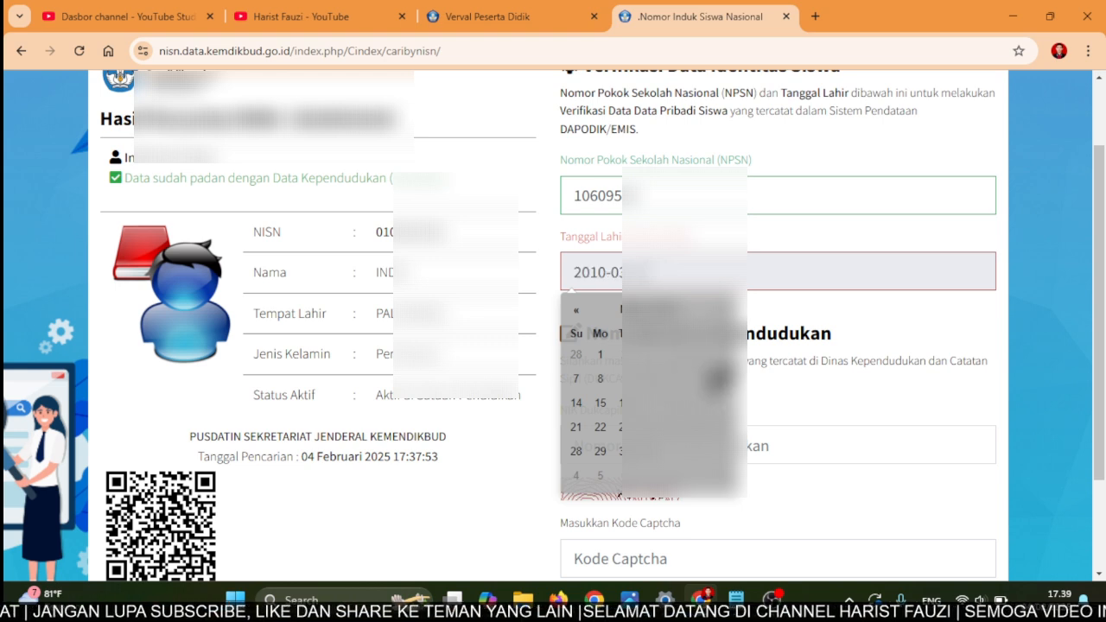
{"action": "left_click", "coordinate": [845, 312]}
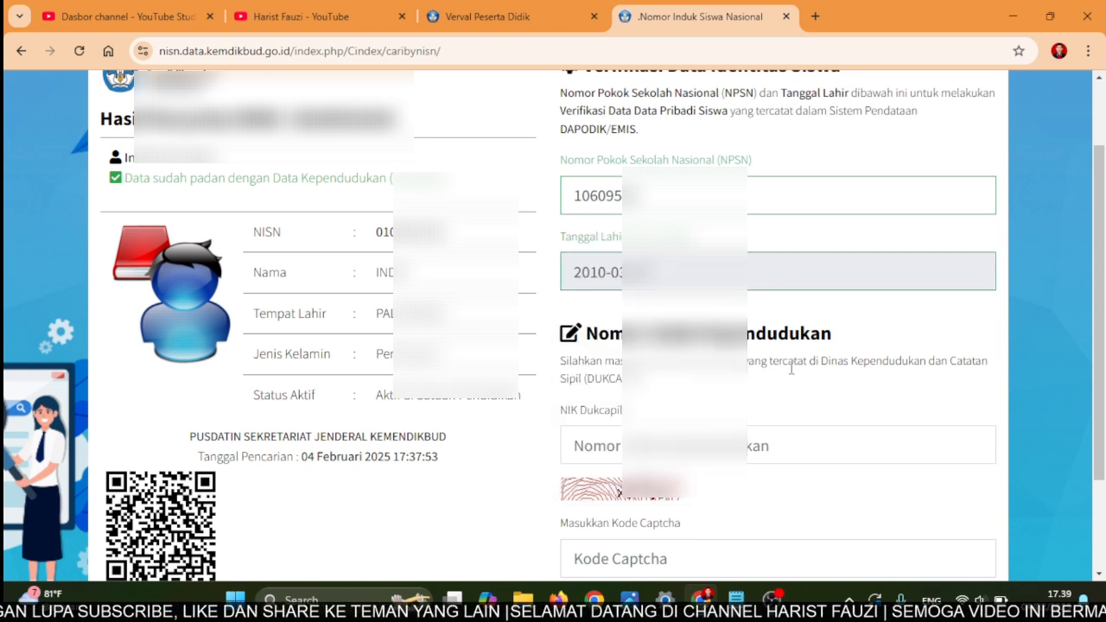
- Enter the student's NIK and the captcha code on the verification form
{"action": "left_click", "coordinate": [763, 443]}
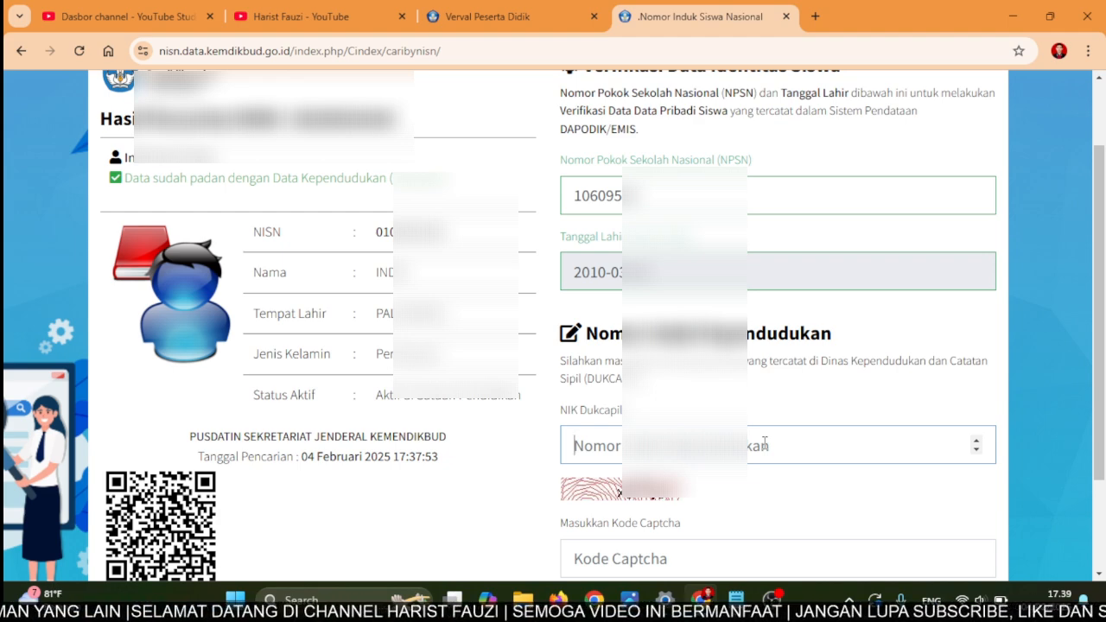
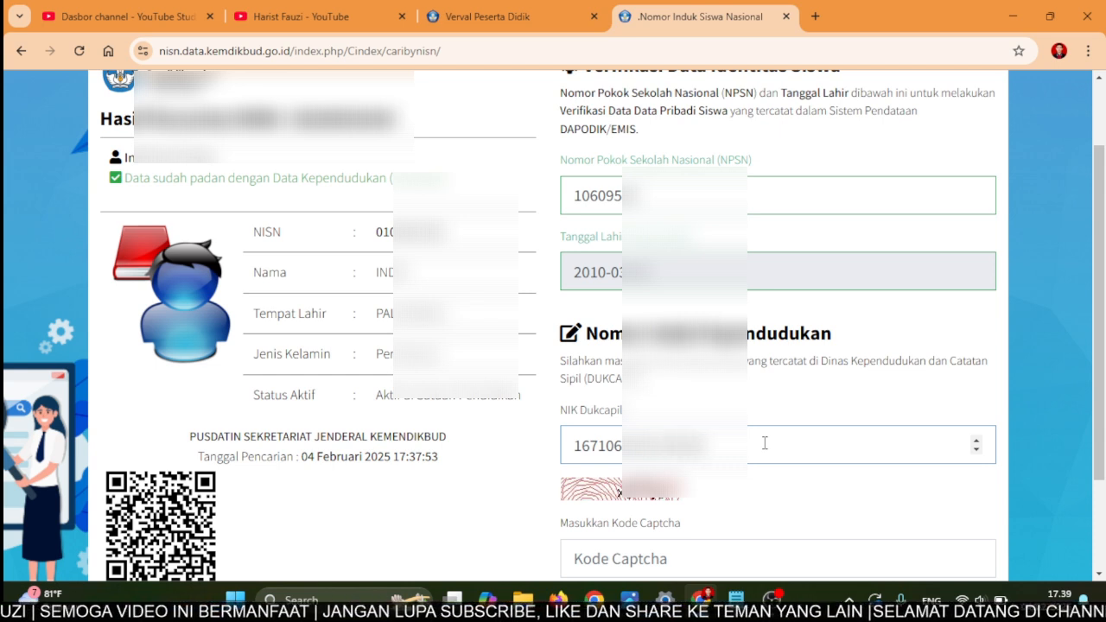
{"action": "left_click", "coordinate": [729, 559]}
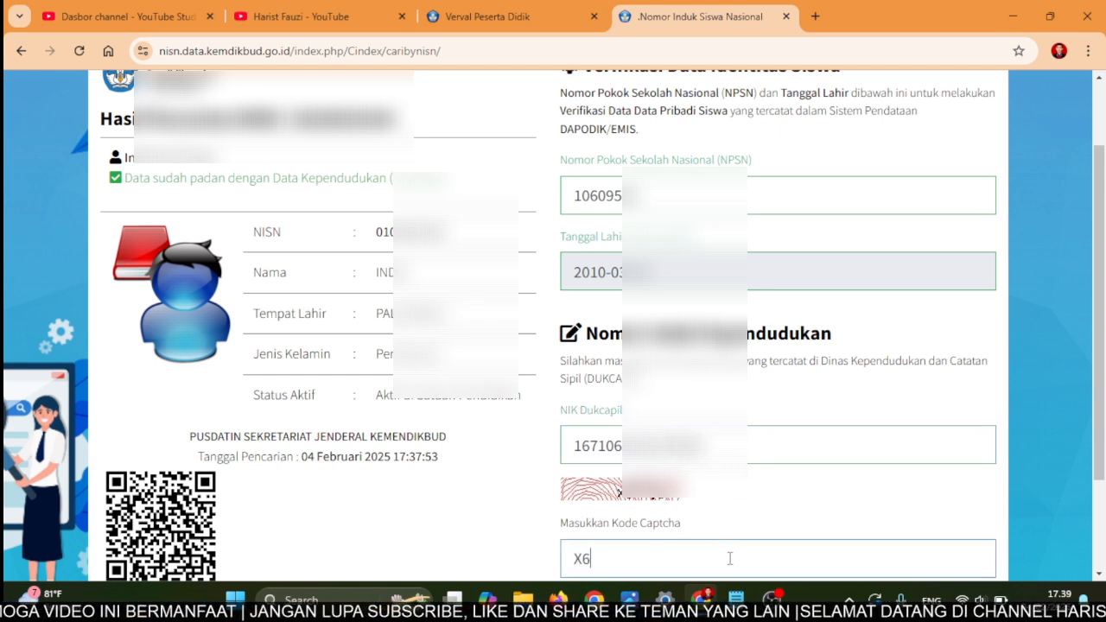
{"action": "type", "text": "X6P7"}
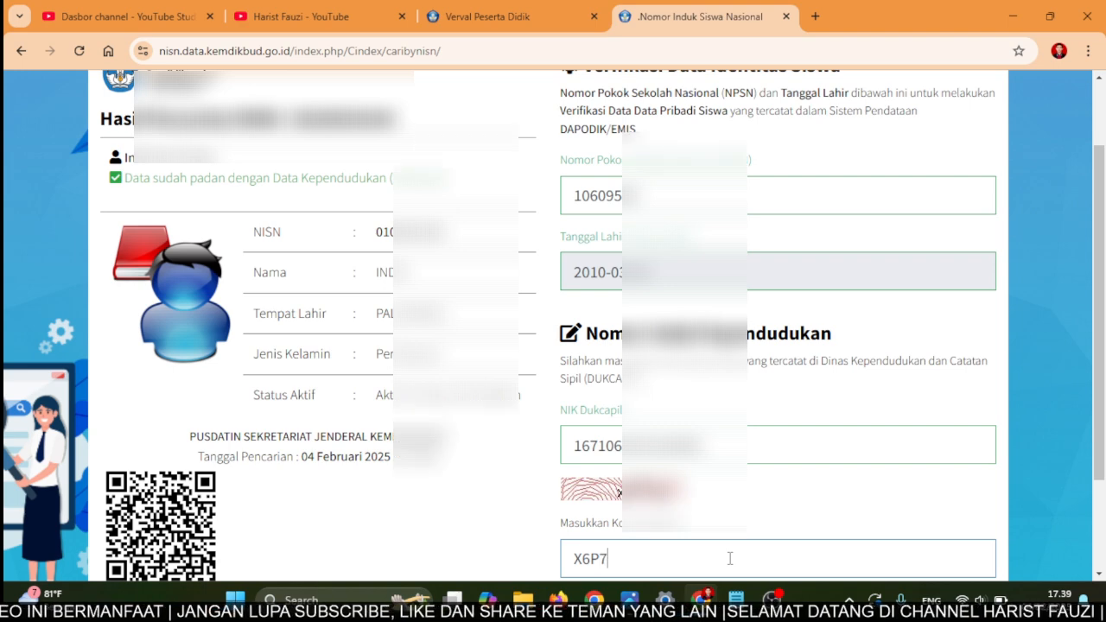
{"action": "type", "text": "T5"}
{"action": "scroll", "coordinate": [729, 558], "scroll_direction": "down", "scroll_amount": 2}
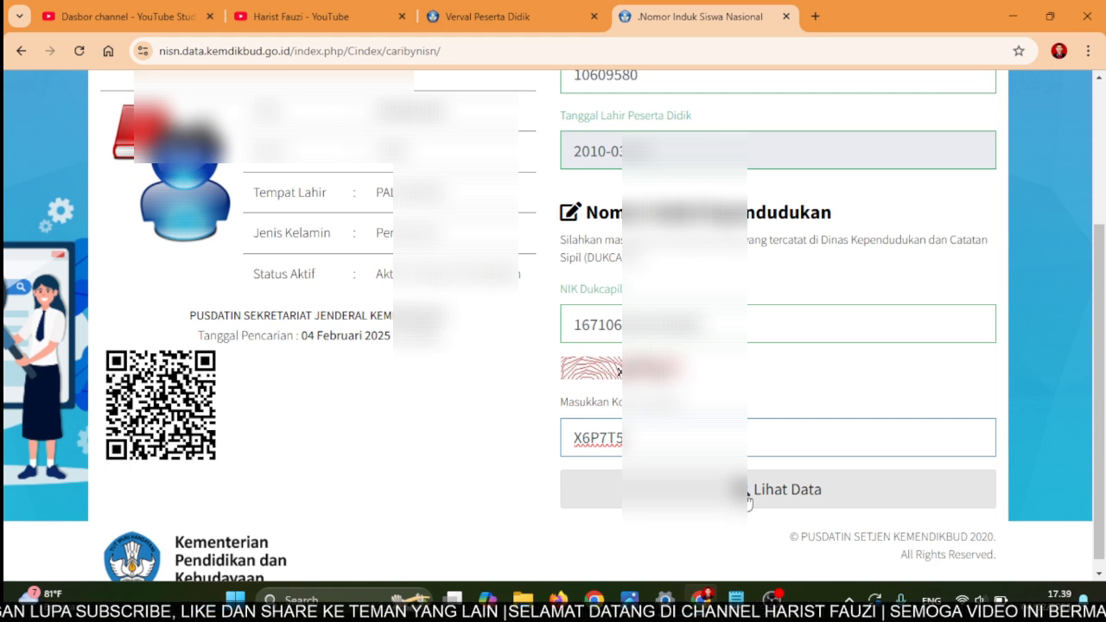
- Submit the lookup with Lihat Data, then go back from the rejection page
{"action": "left_click", "coordinate": [747, 500]}
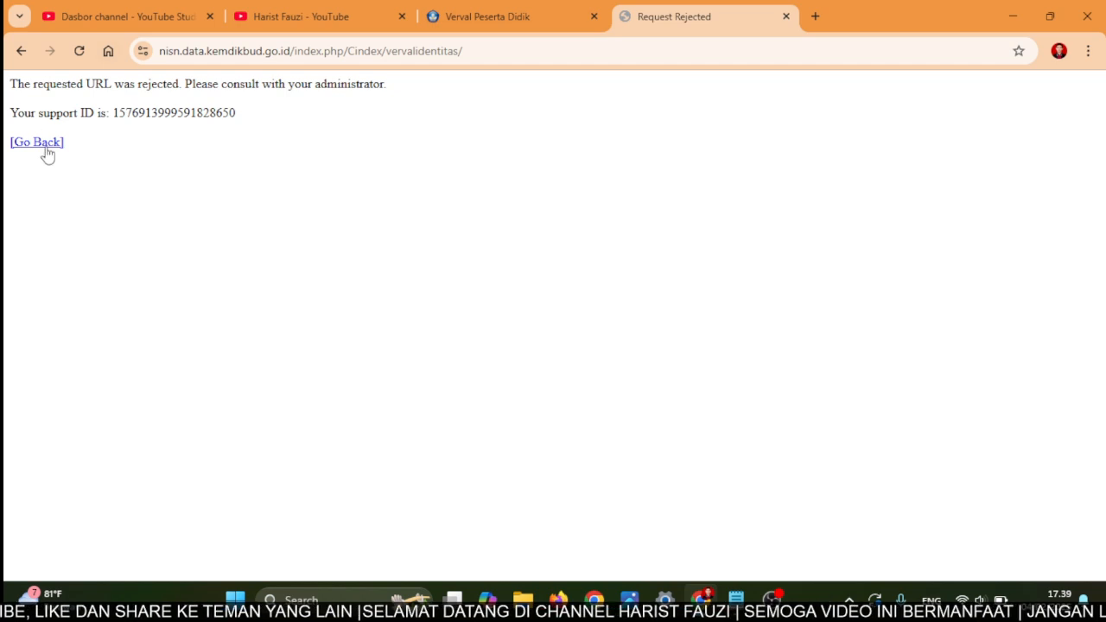
{"action": "left_click", "coordinate": [54, 152]}
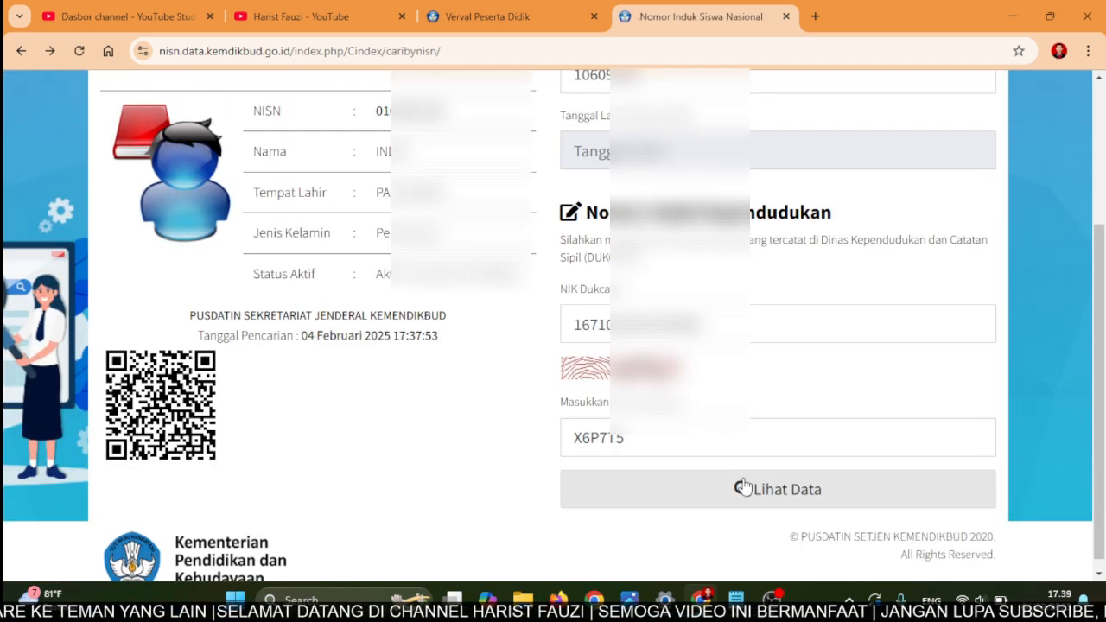
- Re-enter the March 2010 birth date and resubmit the identity lookup
{"action": "left_click", "coordinate": [644, 154]}
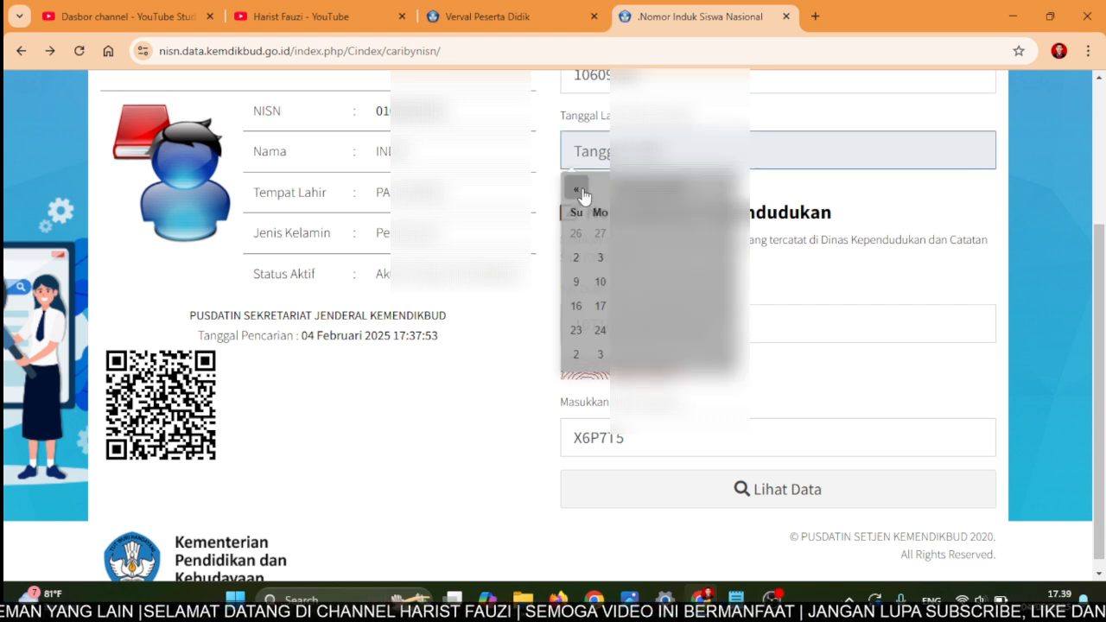
{"action": "left_click", "coordinate": [617, 188]}
{"action": "left_click", "coordinate": [618, 188]}
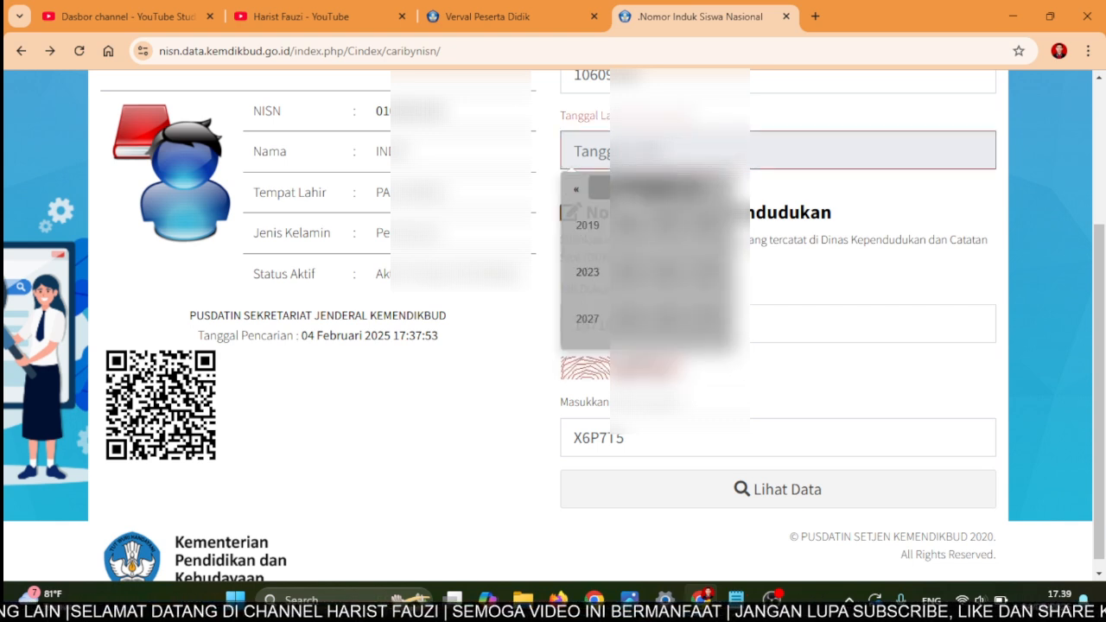
{"action": "left_click", "coordinate": [576, 189]}
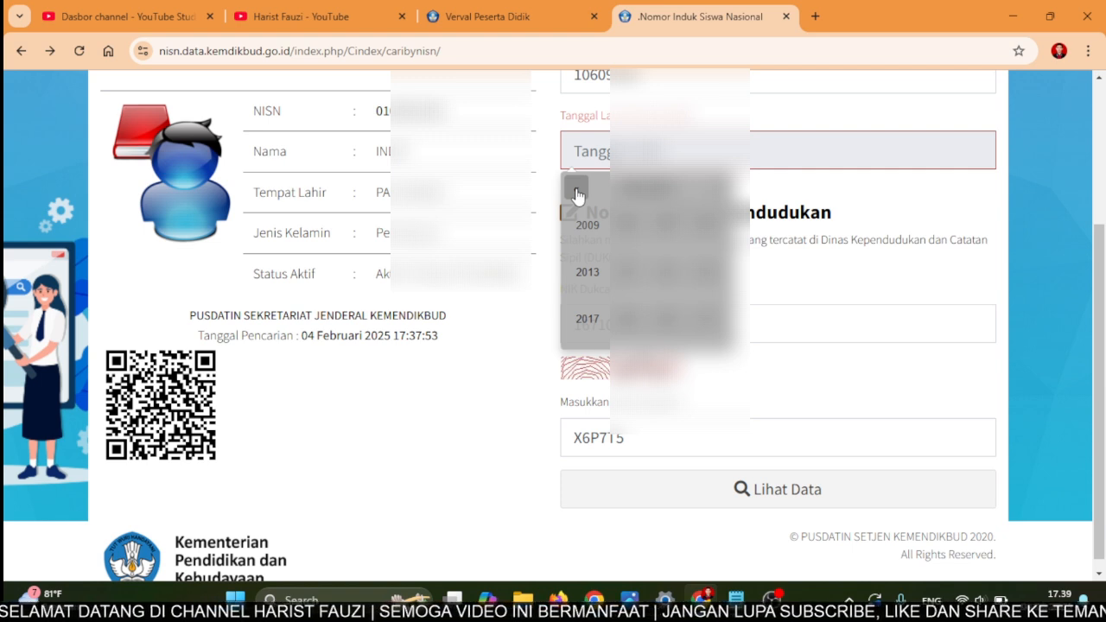
{"action": "left_click", "coordinate": [629, 223]}
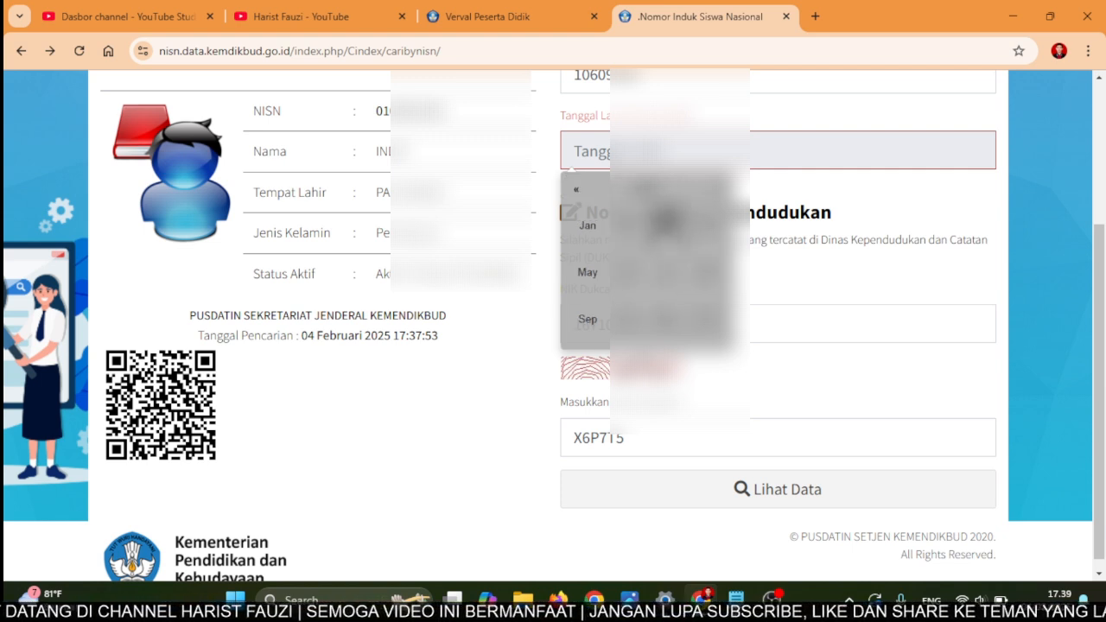
{"action": "left_click", "coordinate": [664, 224]}
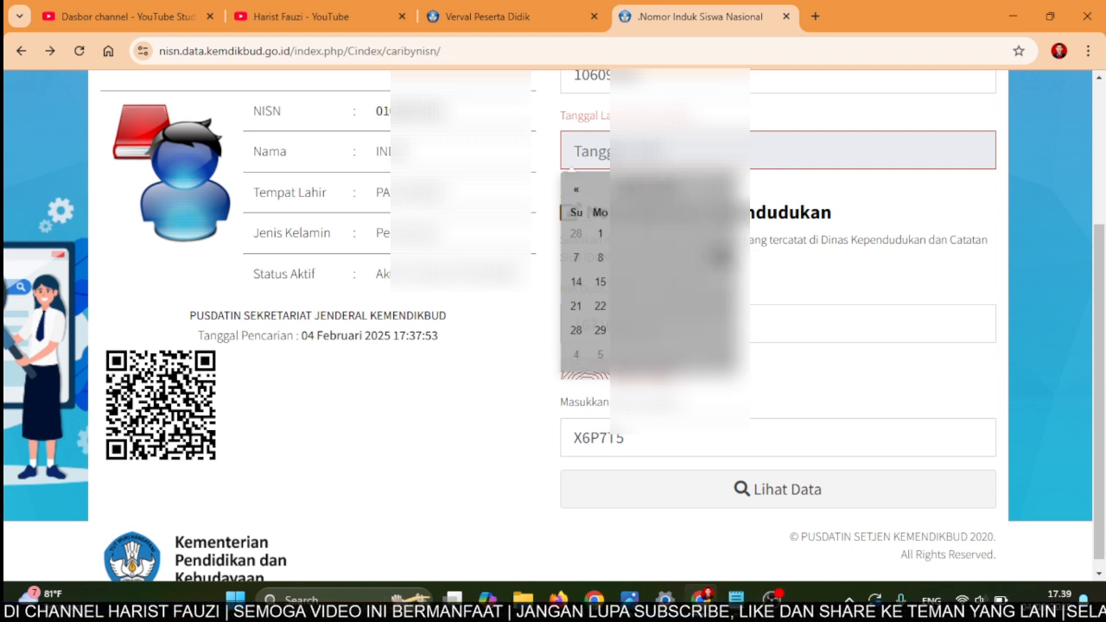
{"action": "left_click", "coordinate": [720, 258]}
{"action": "left_click", "coordinate": [799, 500]}
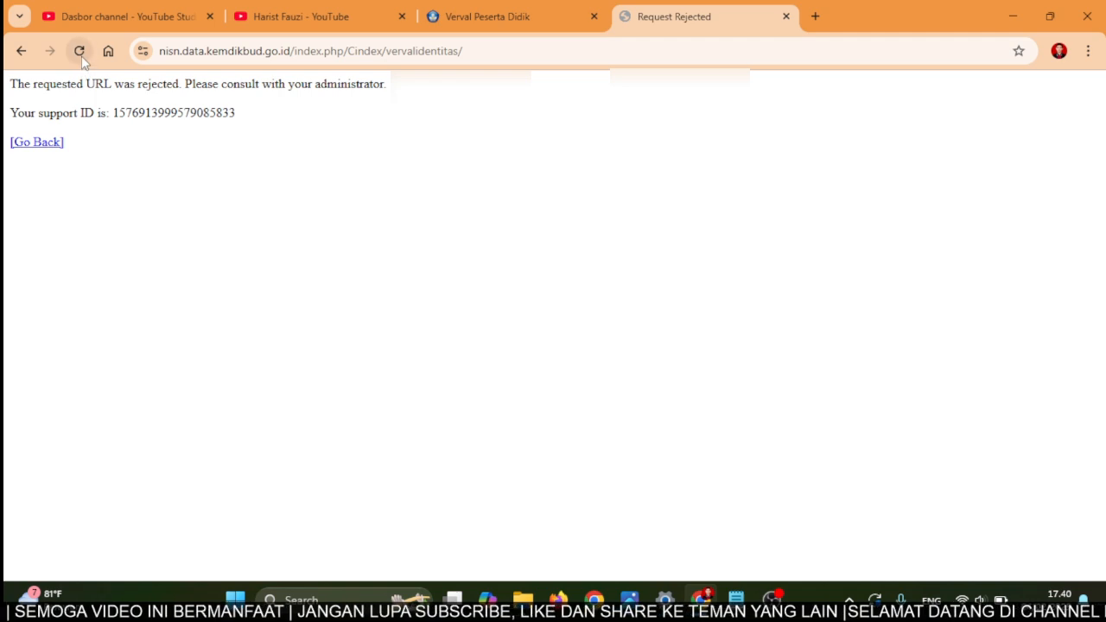
- Reload the rejected page, return to the form and refill the 2010 birth date
{"action": "left_click", "coordinate": [82, 55]}
{"action": "left_click", "coordinate": [592, 202]}
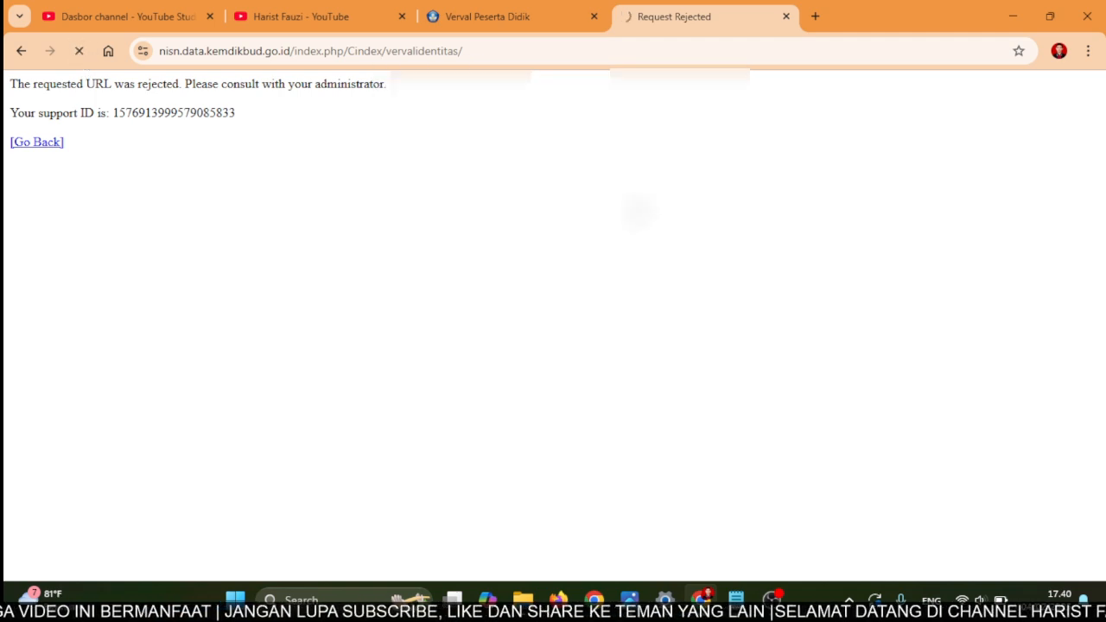
{"action": "left_click", "coordinate": [53, 143]}
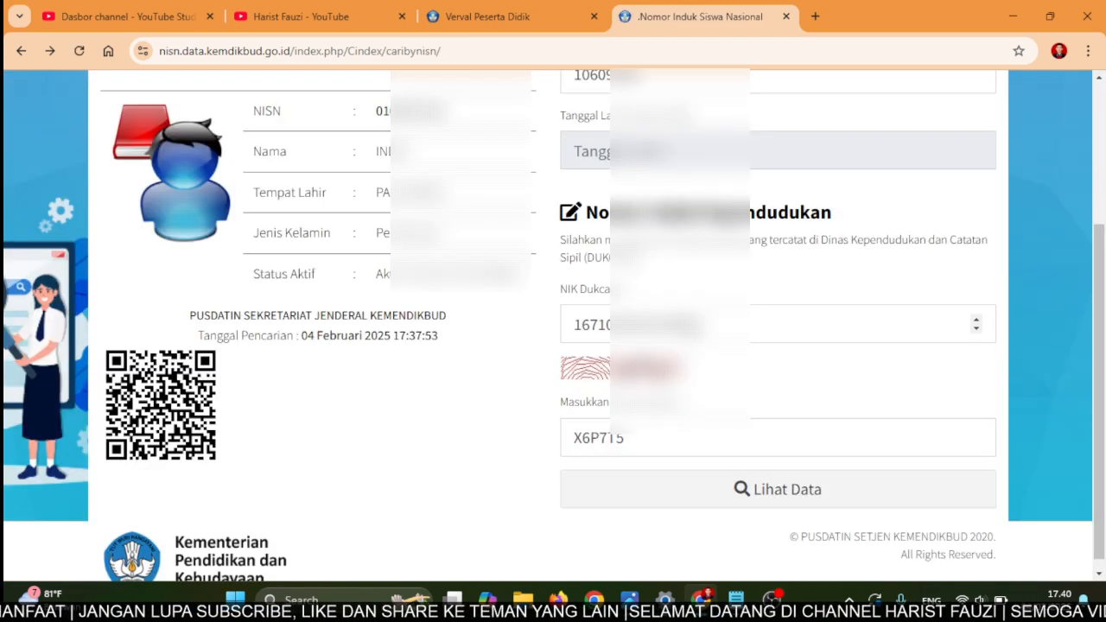
{"action": "left_click", "coordinate": [661, 152]}
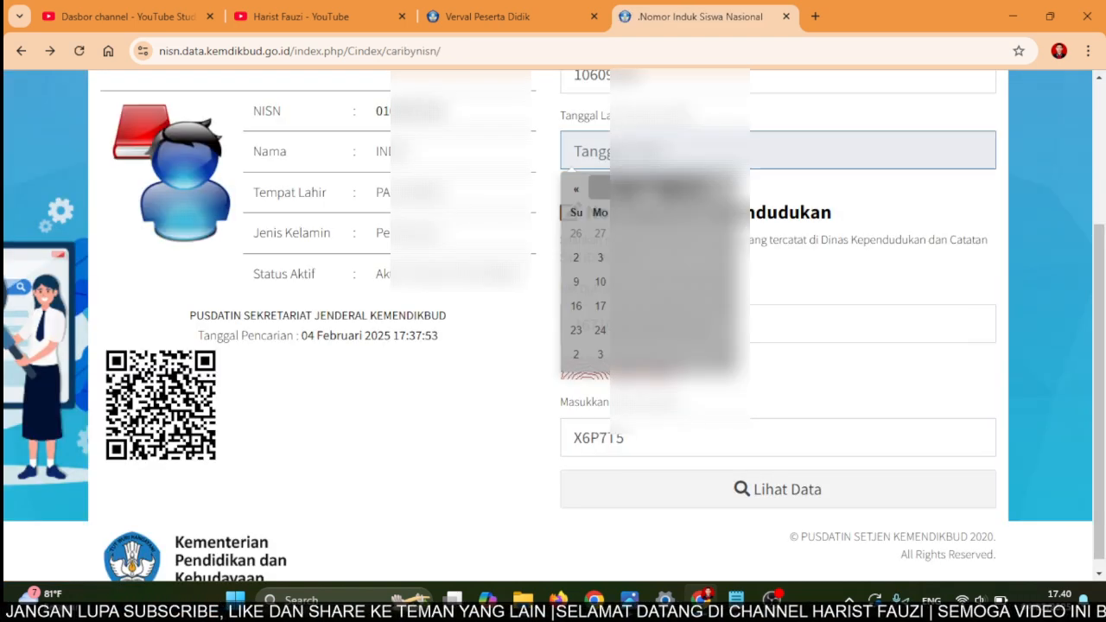
{"action": "left_click", "coordinate": [656, 189]}
{"action": "left_click", "coordinate": [656, 188]}
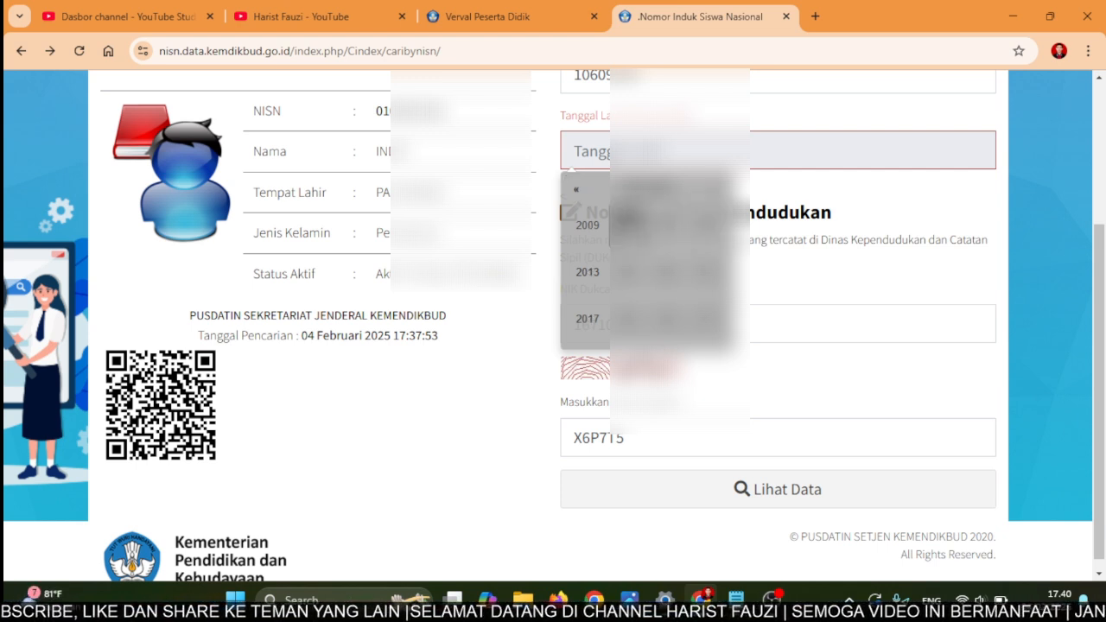
{"action": "left_click", "coordinate": [629, 225]}
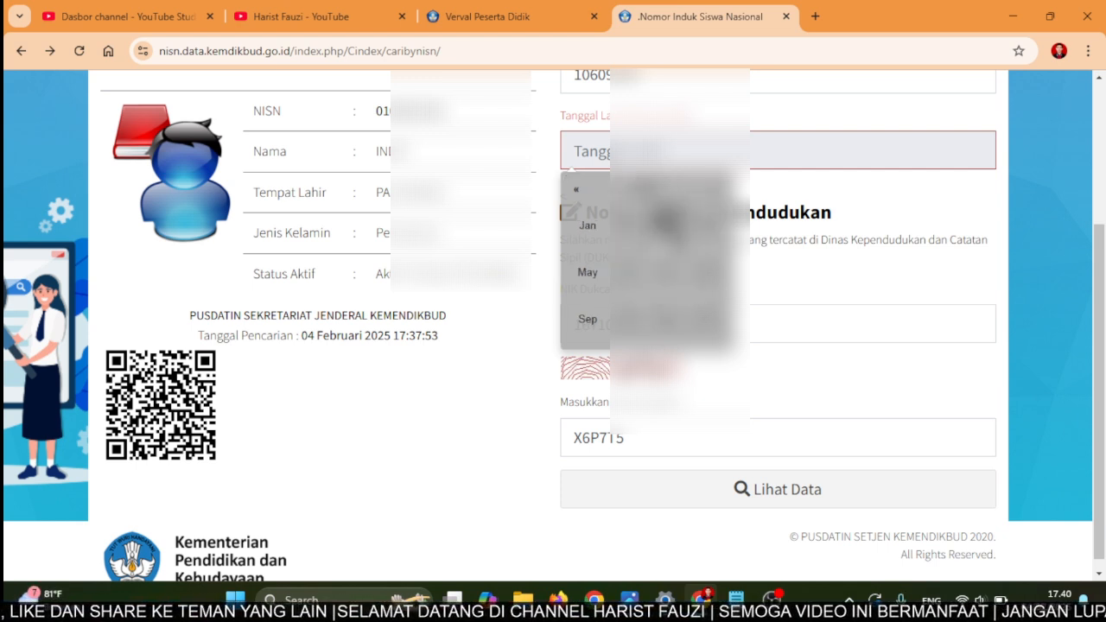
{"action": "left_click", "coordinate": [660, 226]}
{"action": "left_click", "coordinate": [721, 259]}
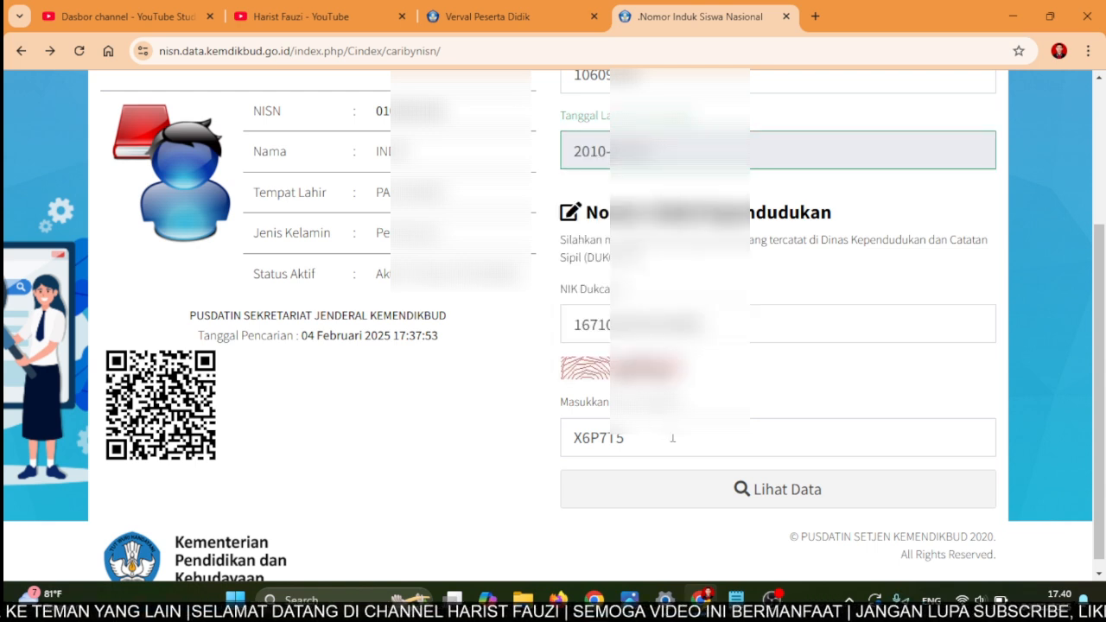
- Submit Lihat Data, then rerun the student search with a new captcha code
{"action": "left_click", "coordinate": [756, 507]}
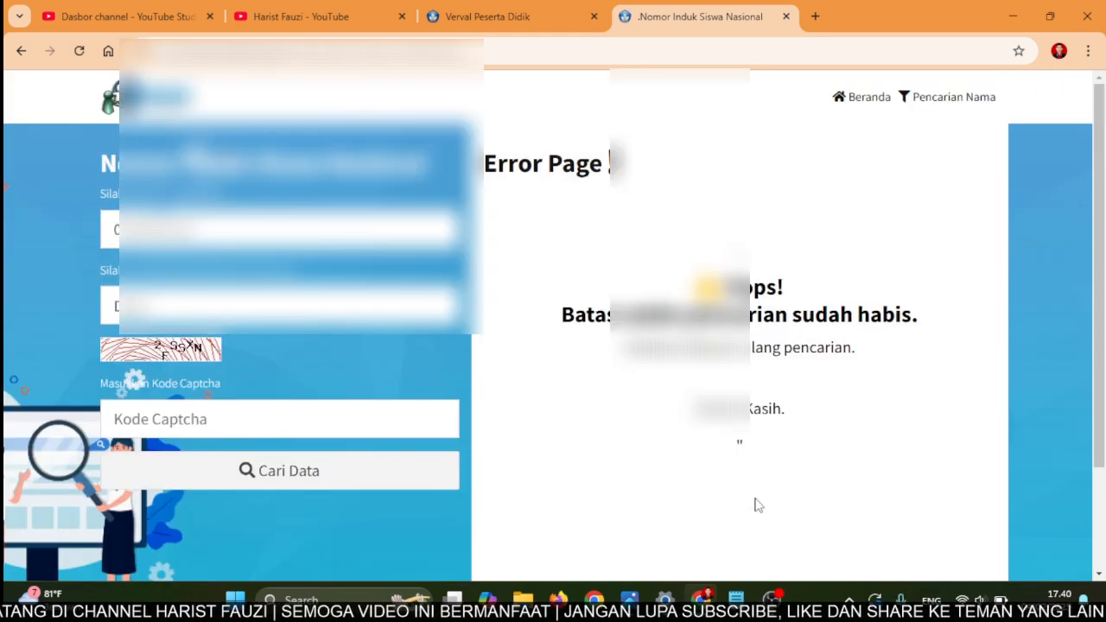
{"action": "left_click", "coordinate": [208, 423]}
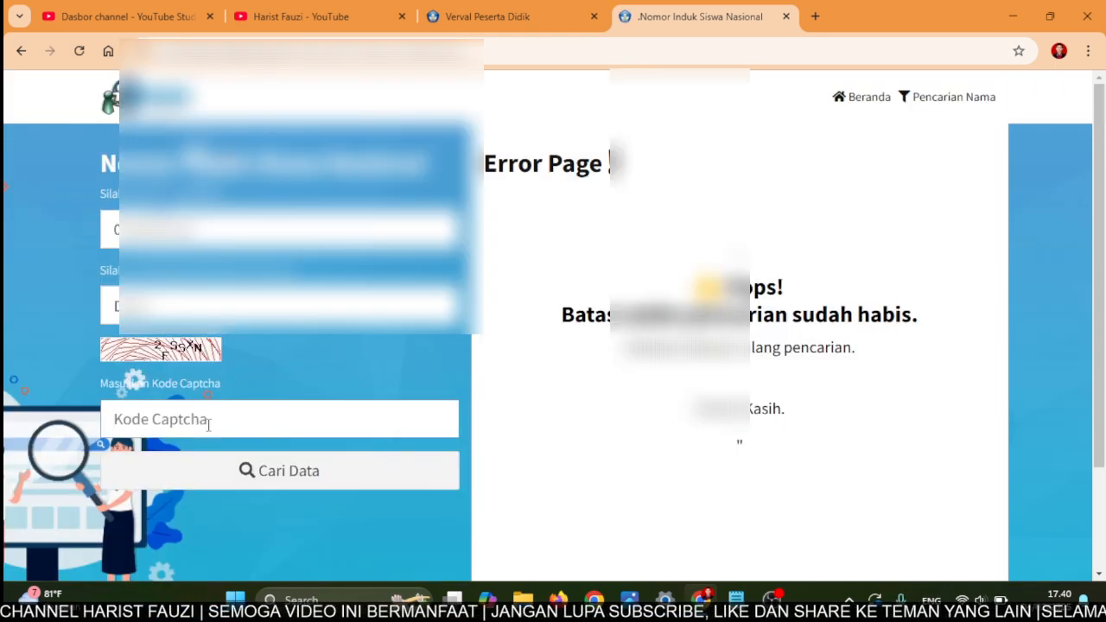
{"action": "type", "text": "2F"}
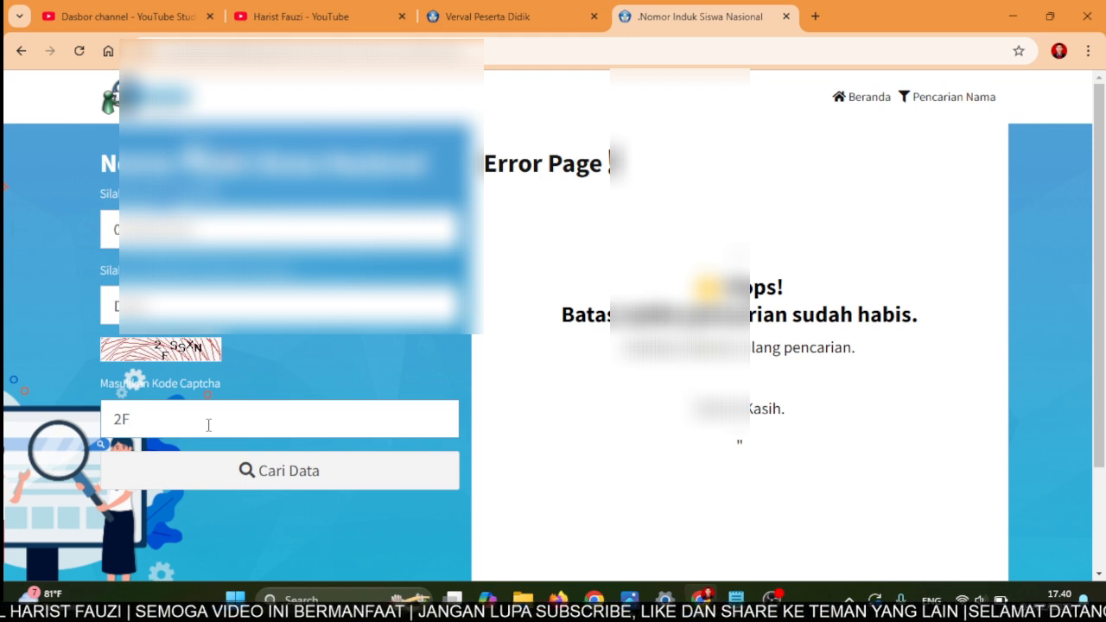
{"action": "type", "text": "SSXN"}
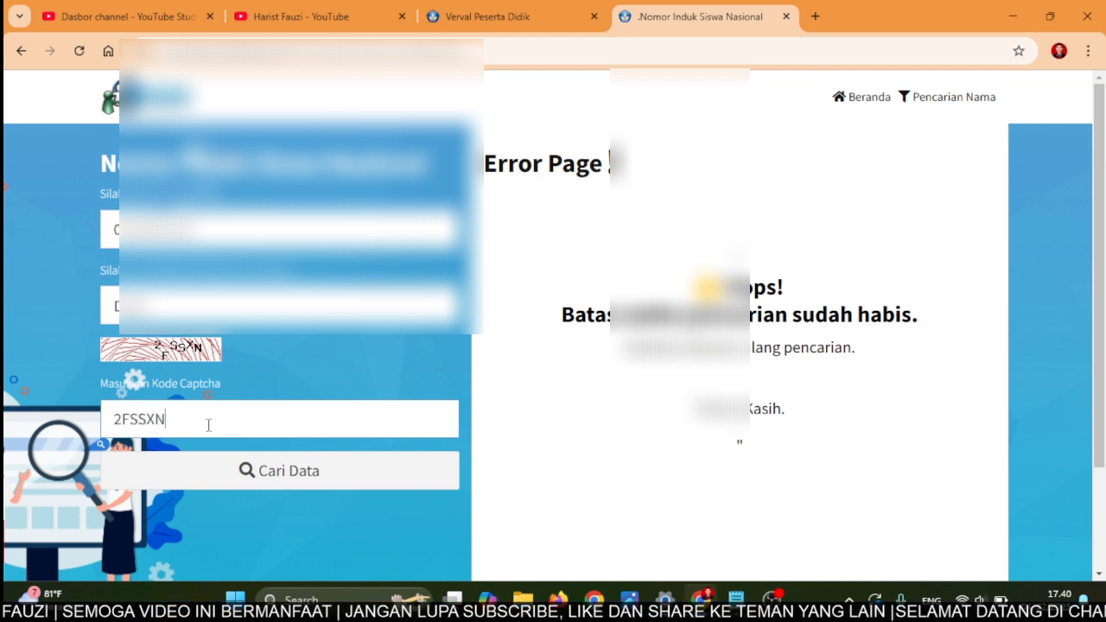
{"action": "left_click", "coordinate": [247, 468]}
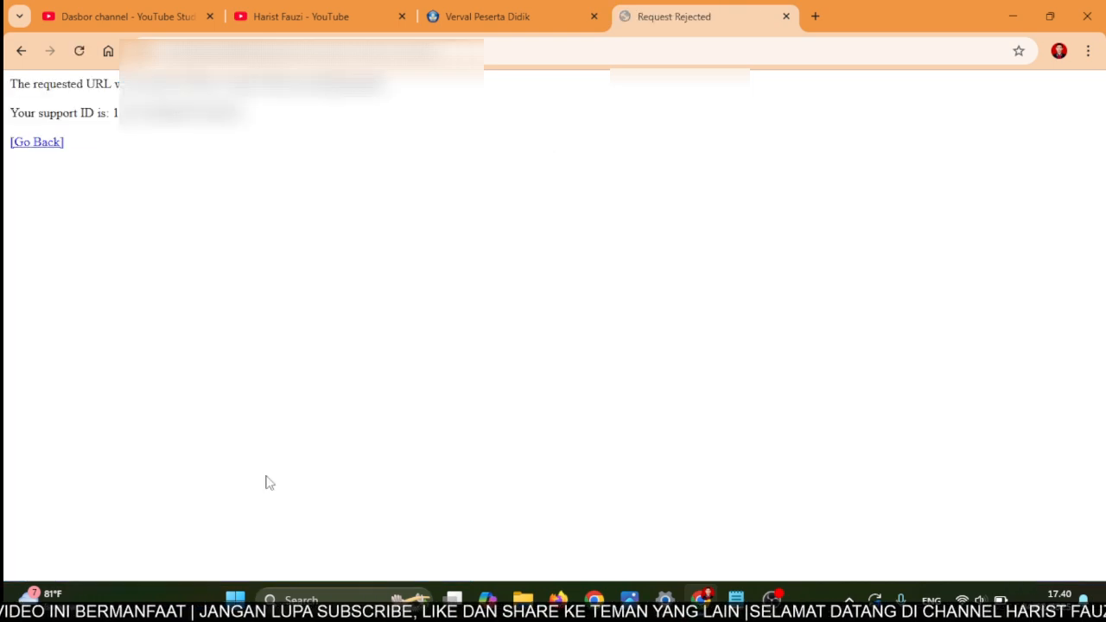
- Return from the rejection, resend the page, and search again with a fresh captcha
{"action": "left_click", "coordinate": [28, 145]}
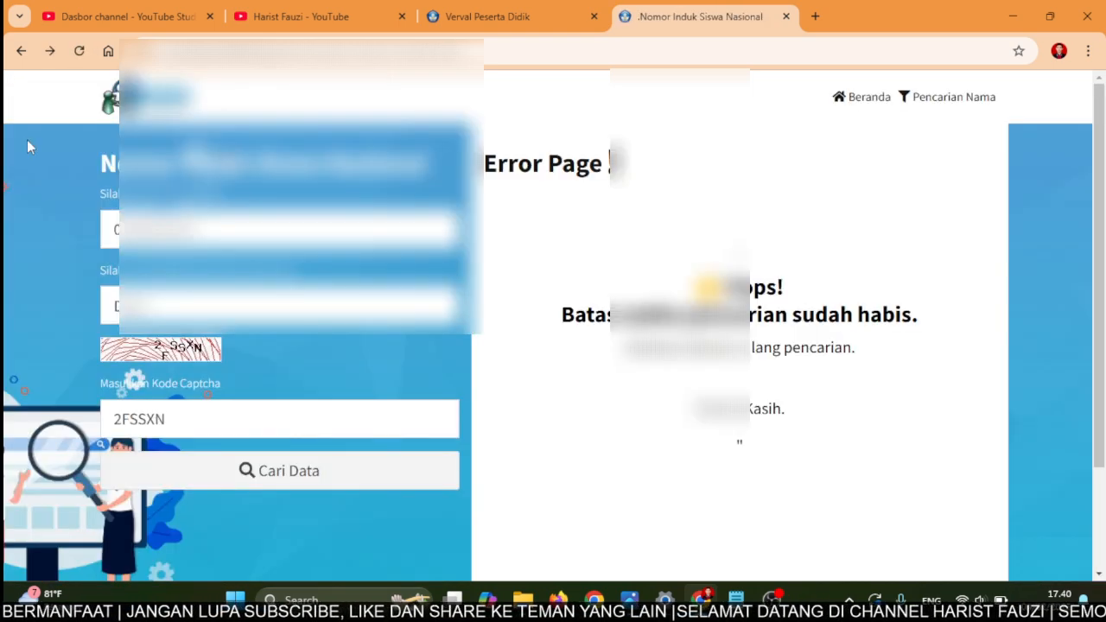
{"action": "left_click", "coordinate": [78, 50]}
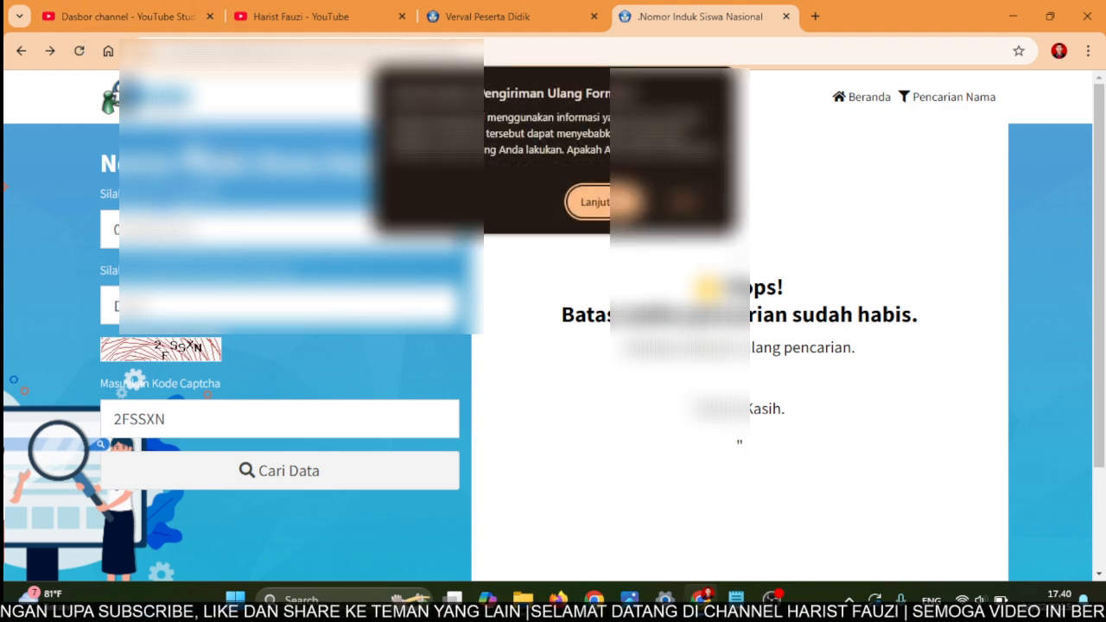
{"action": "left_click", "coordinate": [596, 201]}
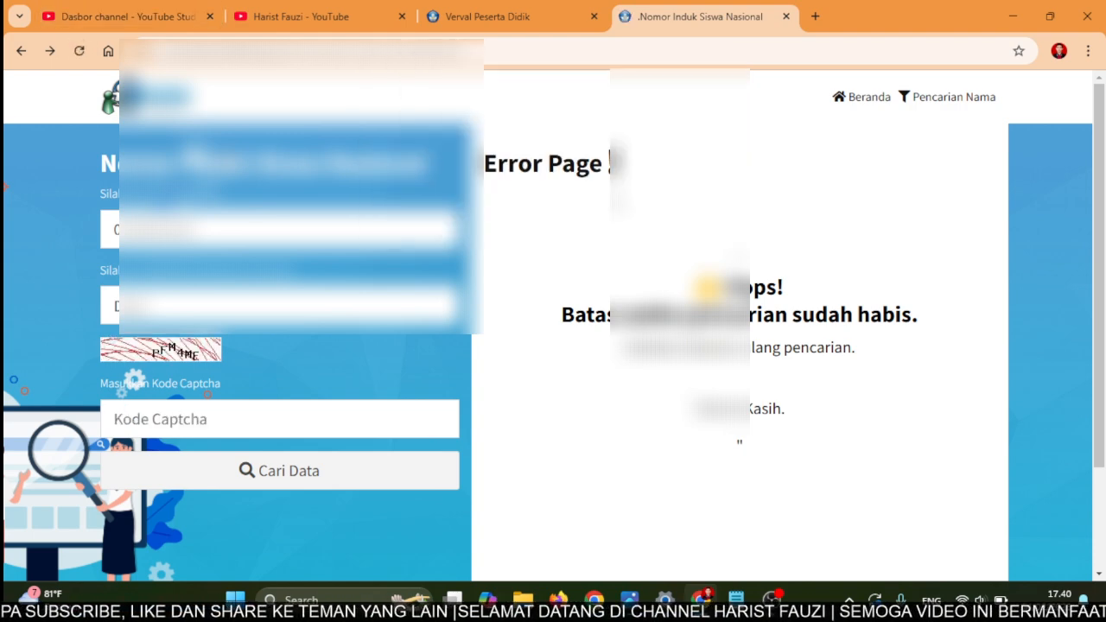
{"action": "left_click", "coordinate": [231, 411]}
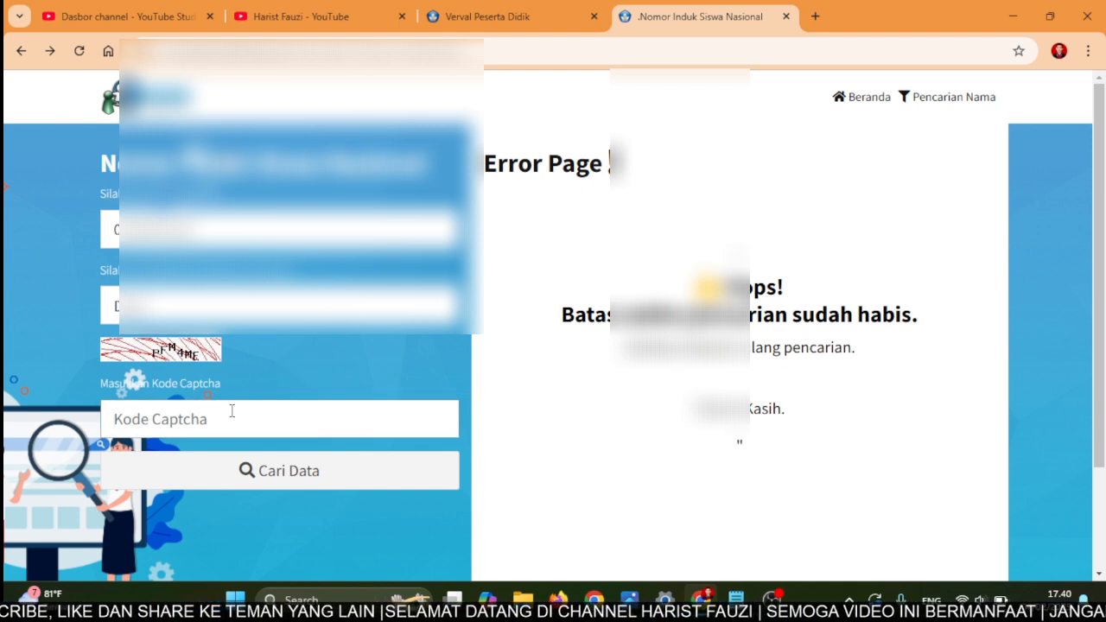
{"action": "type", "text": "PFM"}
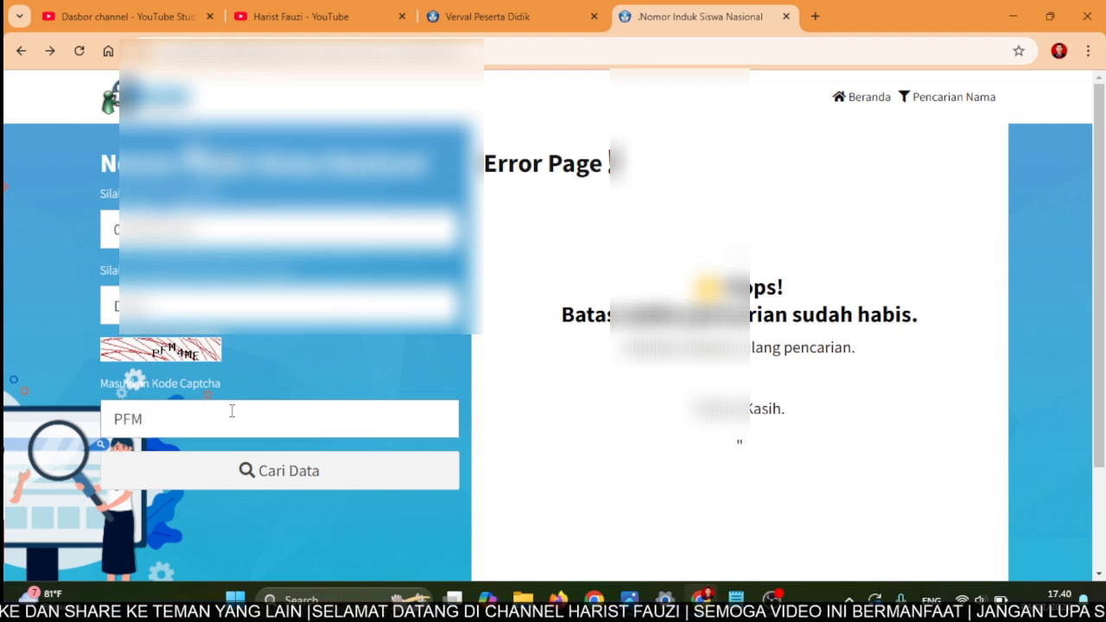
{"action": "type", "text": "4ME"}
{"action": "left_click", "coordinate": [289, 480]}
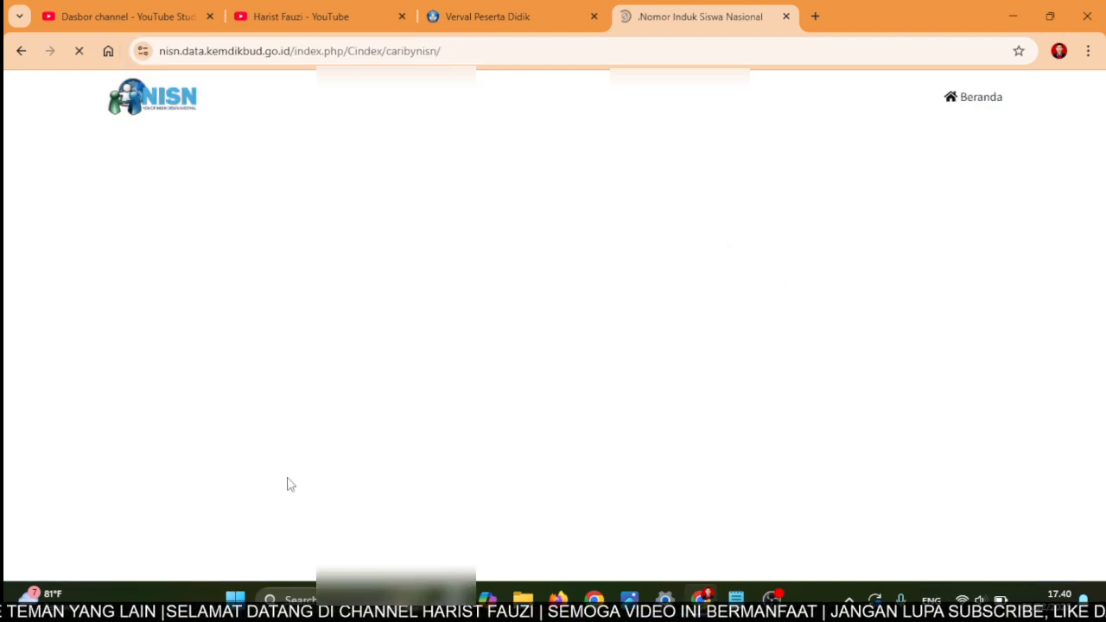
- Fill the NPSN from the suggested school and pick the 2010 birth date
{"action": "left_click", "coordinate": [638, 293]}
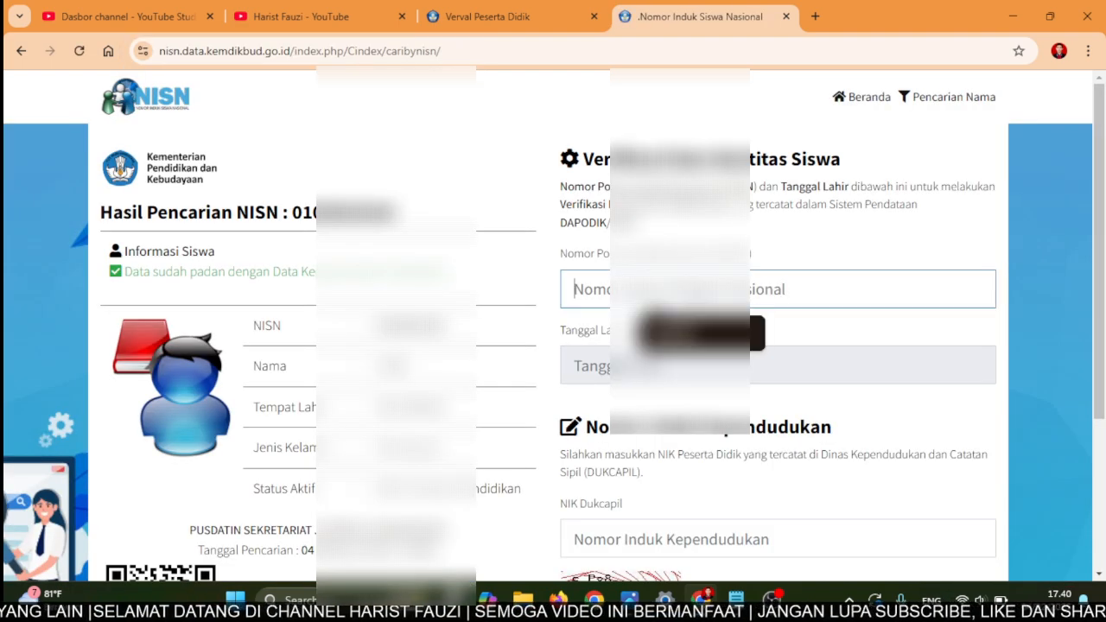
{"action": "left_click", "coordinate": [701, 333]}
{"action": "left_click", "coordinate": [663, 365]}
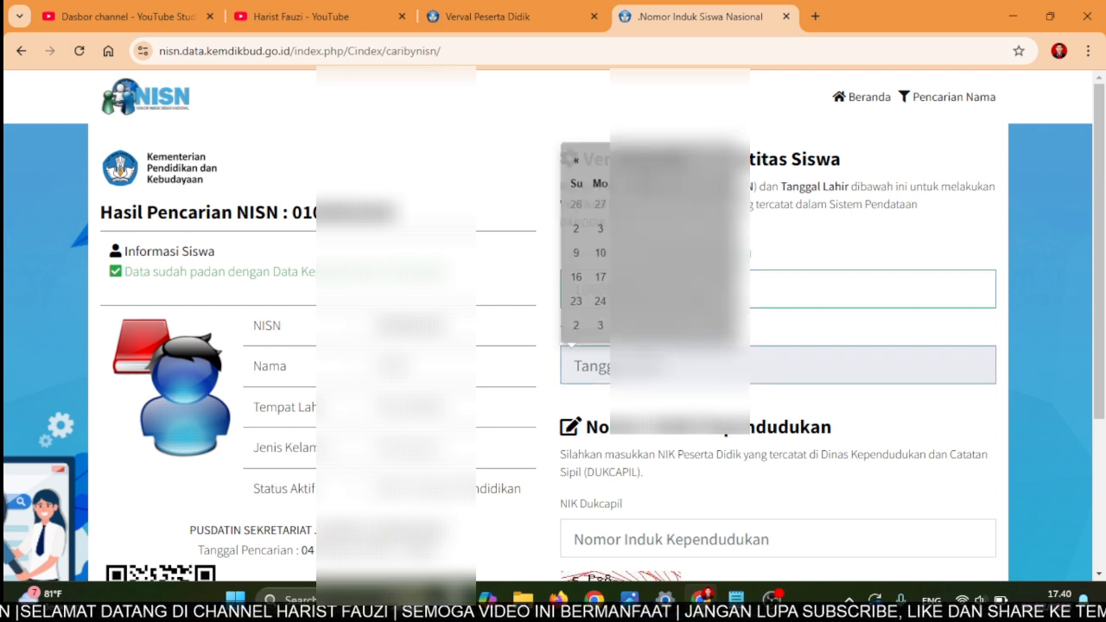
{"action": "left_click", "coordinate": [604, 160]}
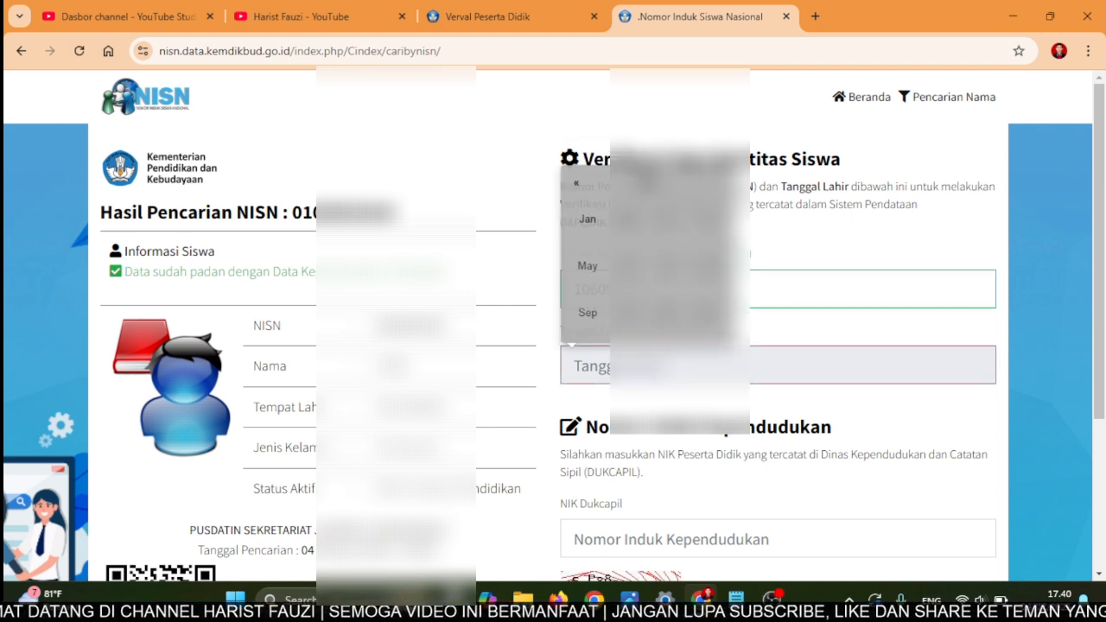
{"action": "left_click", "coordinate": [596, 184]}
{"action": "left_click", "coordinate": [577, 184]}
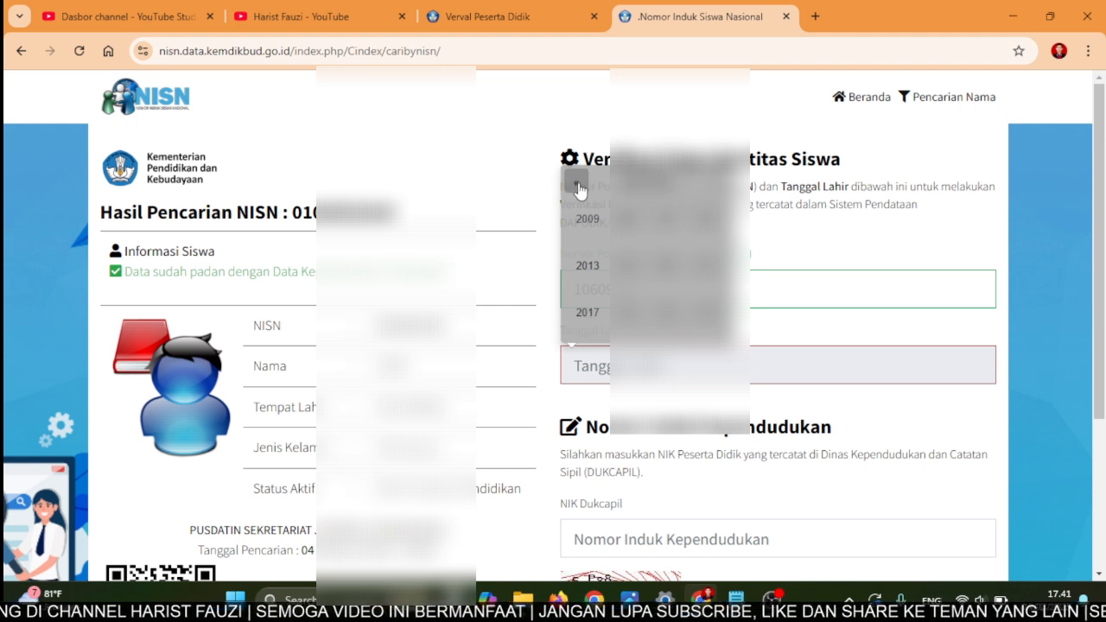
{"action": "left_click", "coordinate": [629, 223]}
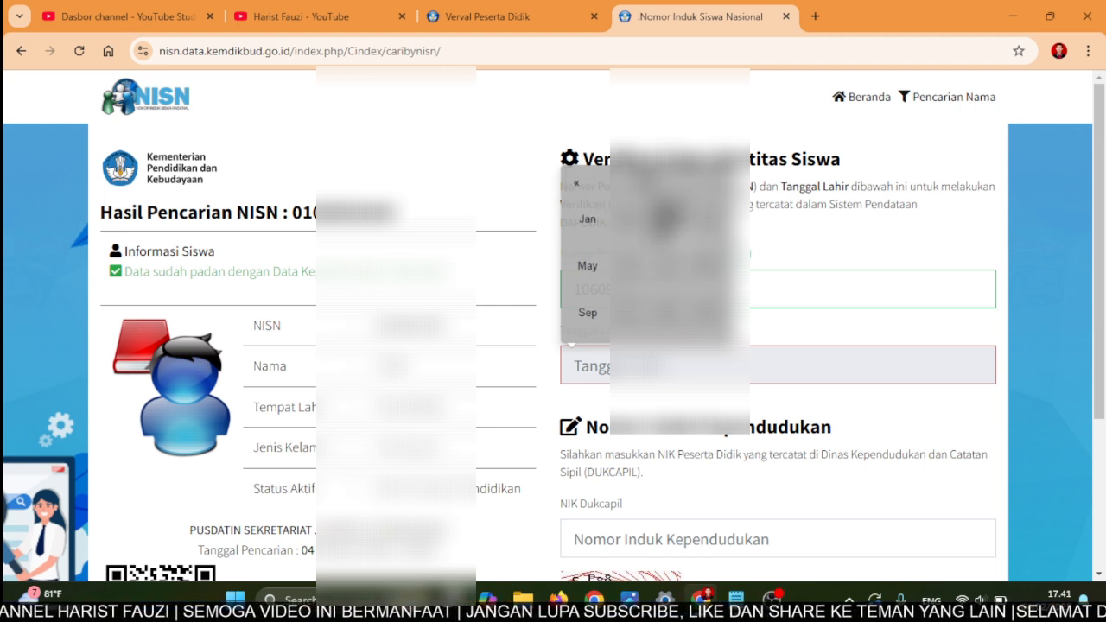
{"action": "left_click", "coordinate": [683, 229]}
{"action": "left_click", "coordinate": [722, 229]}
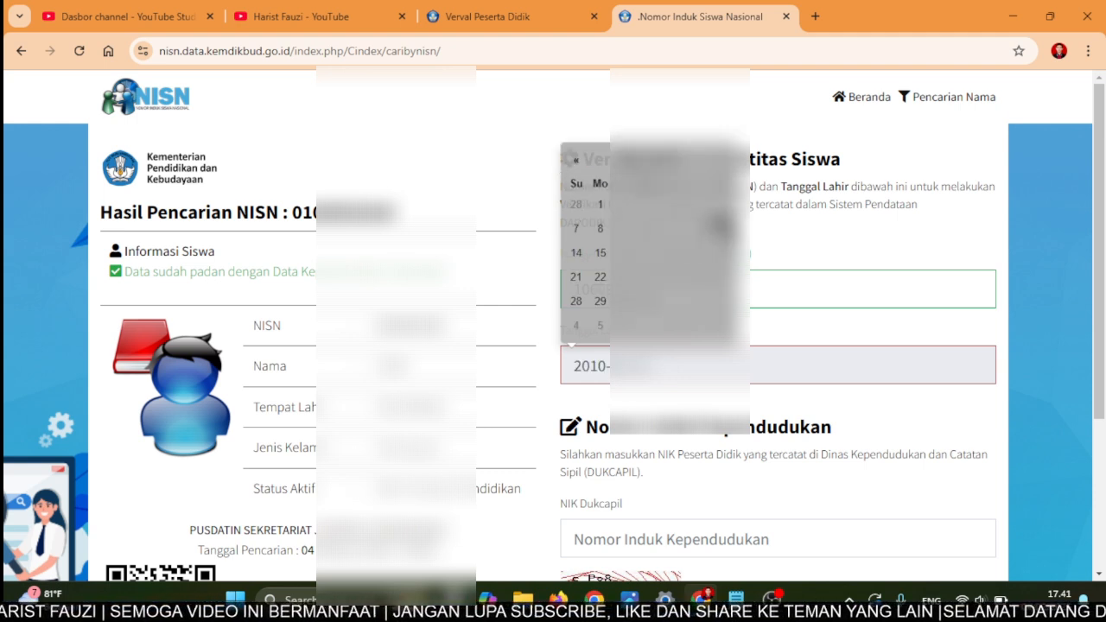
- Enter the student's NIK Dukcapil and the captcha code, then submit with Lihat Data
{"action": "left_click", "coordinate": [684, 539]}
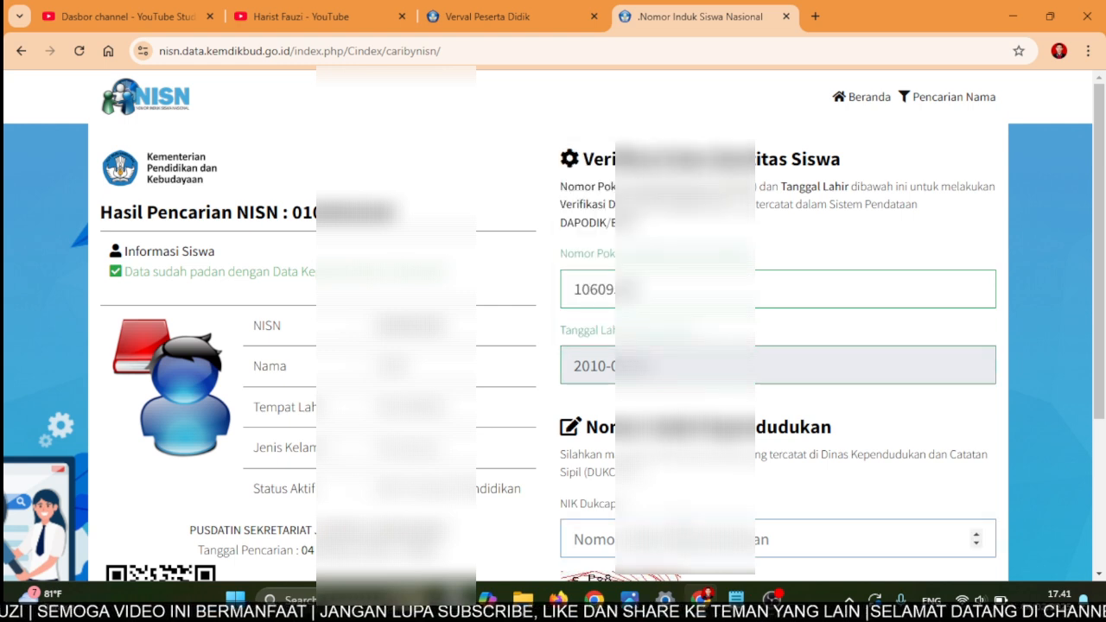
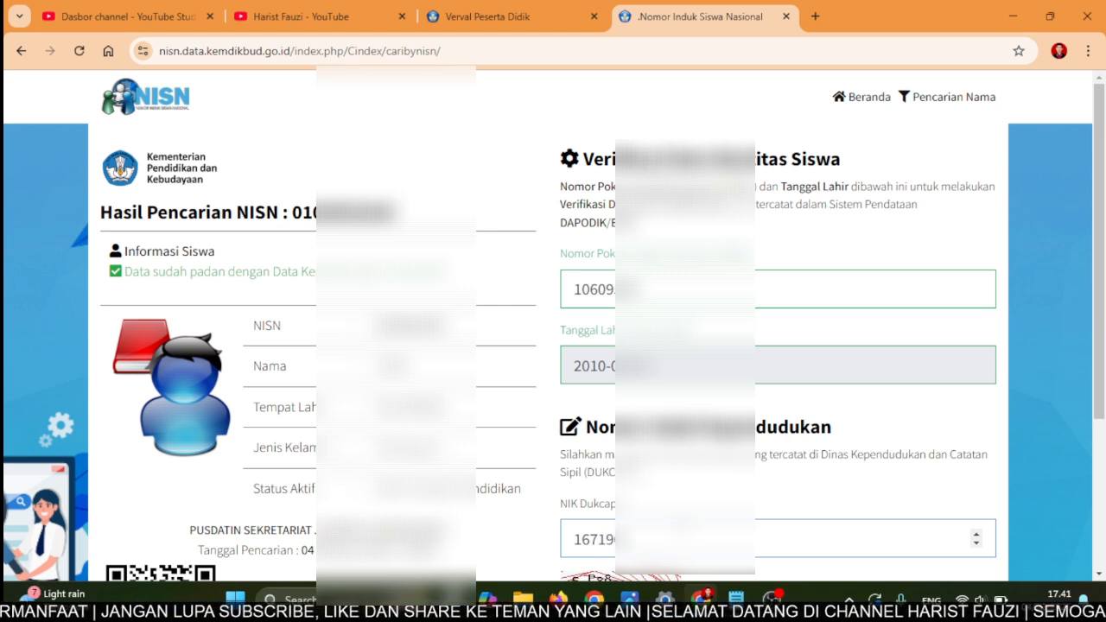
{"action": "key", "text": "BackSpace"}
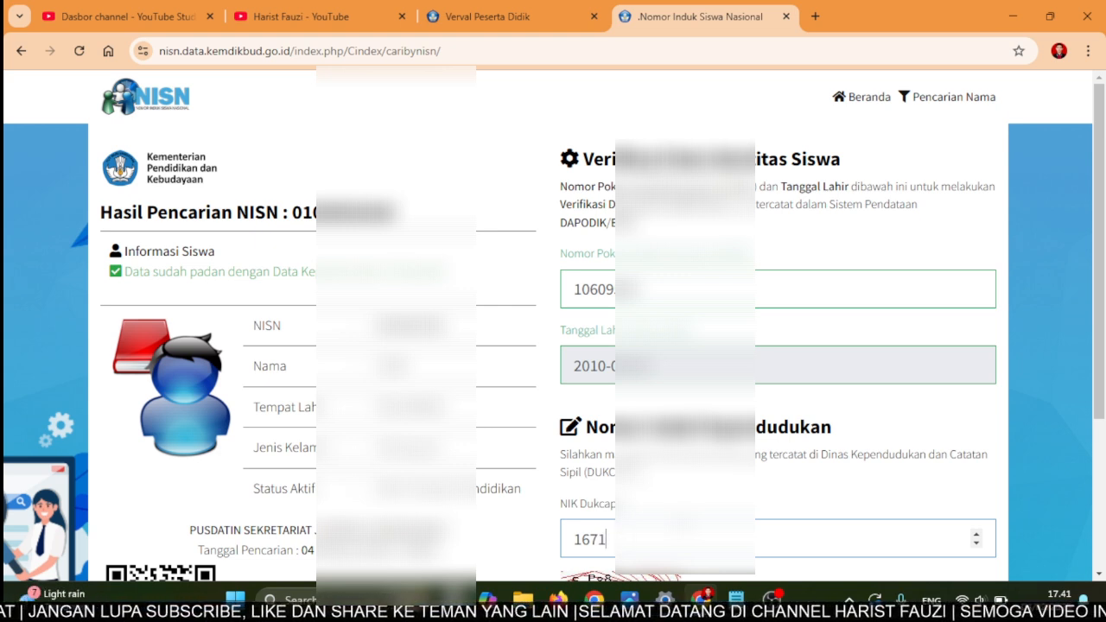
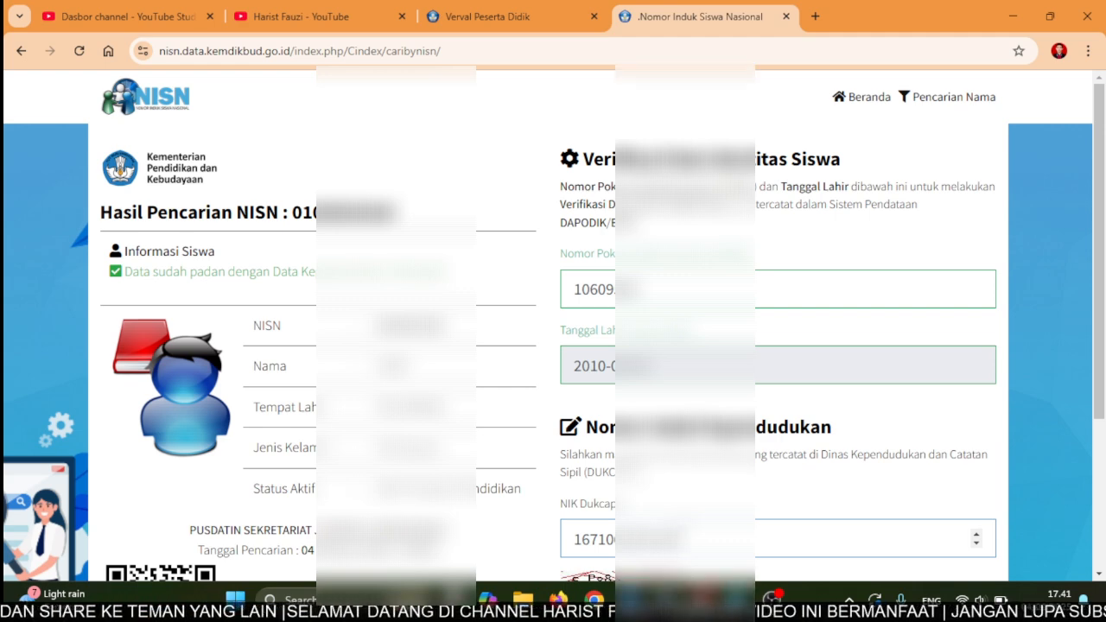
{"action": "scroll", "coordinate": [553, 328], "scroll_direction": "down", "scroll_amount": 2}
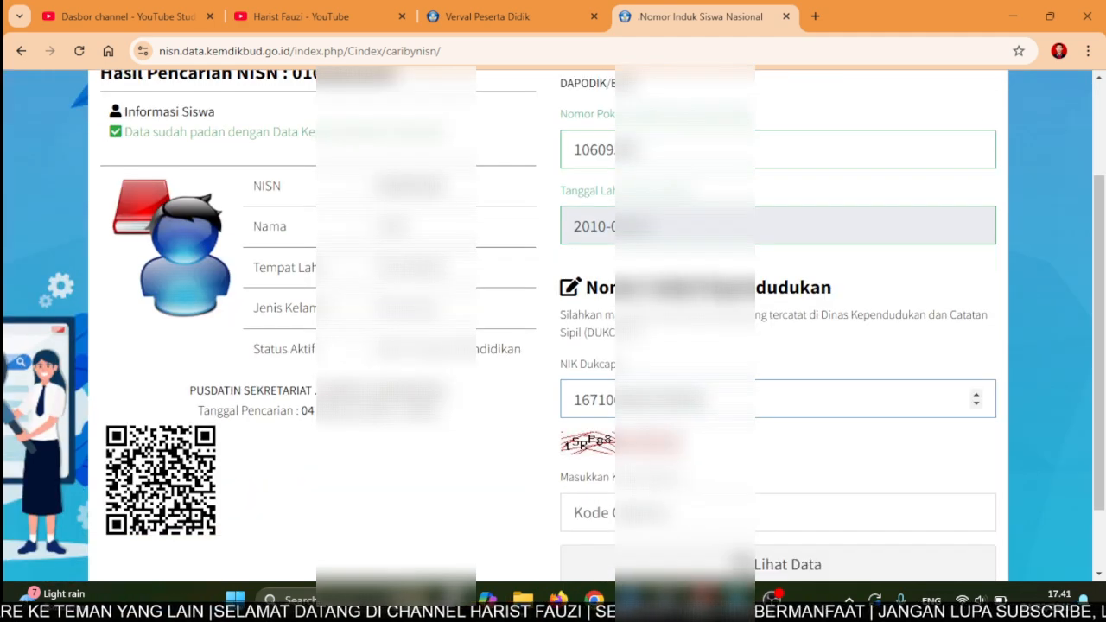
{"action": "left_click", "coordinate": [665, 520]}
{"action": "type", "text": "1"}
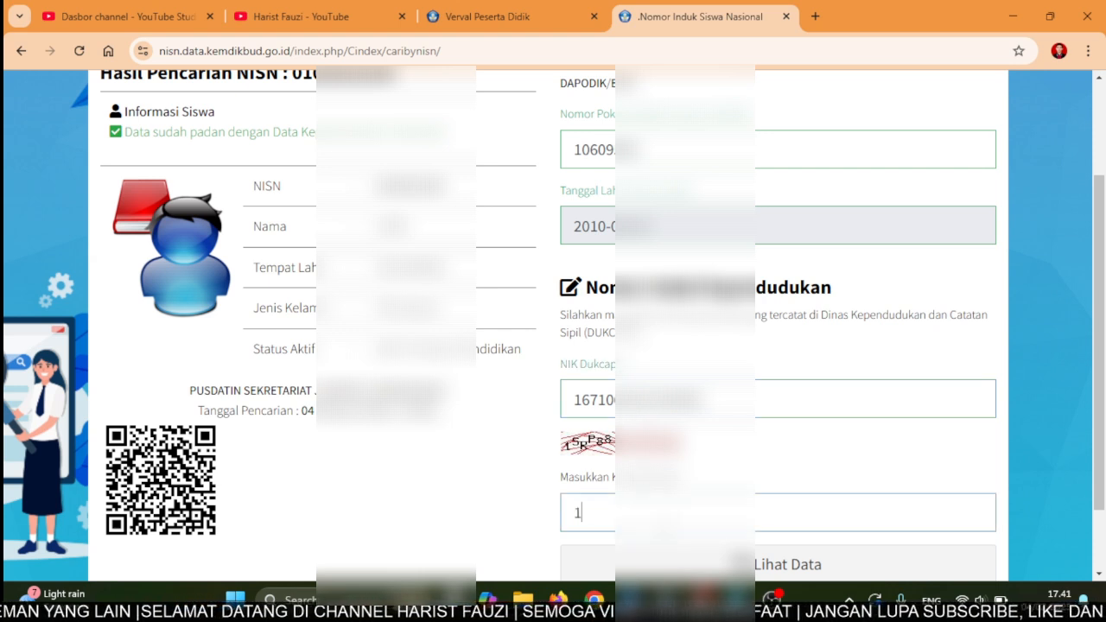
{"action": "type", "text": "SR"}
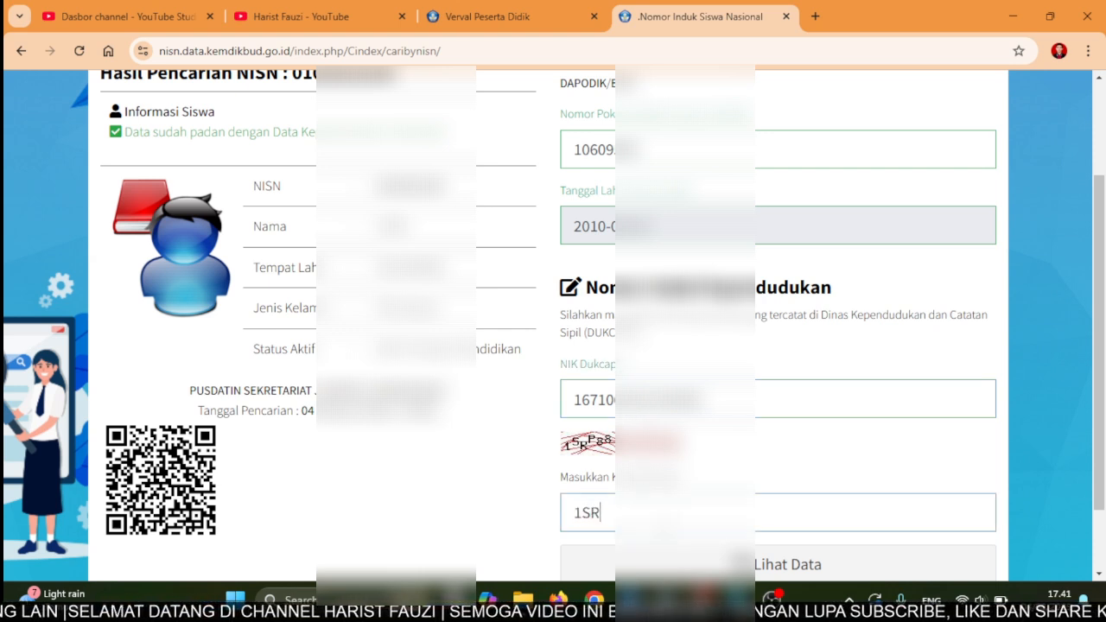
{"action": "type", "text": "P88"}
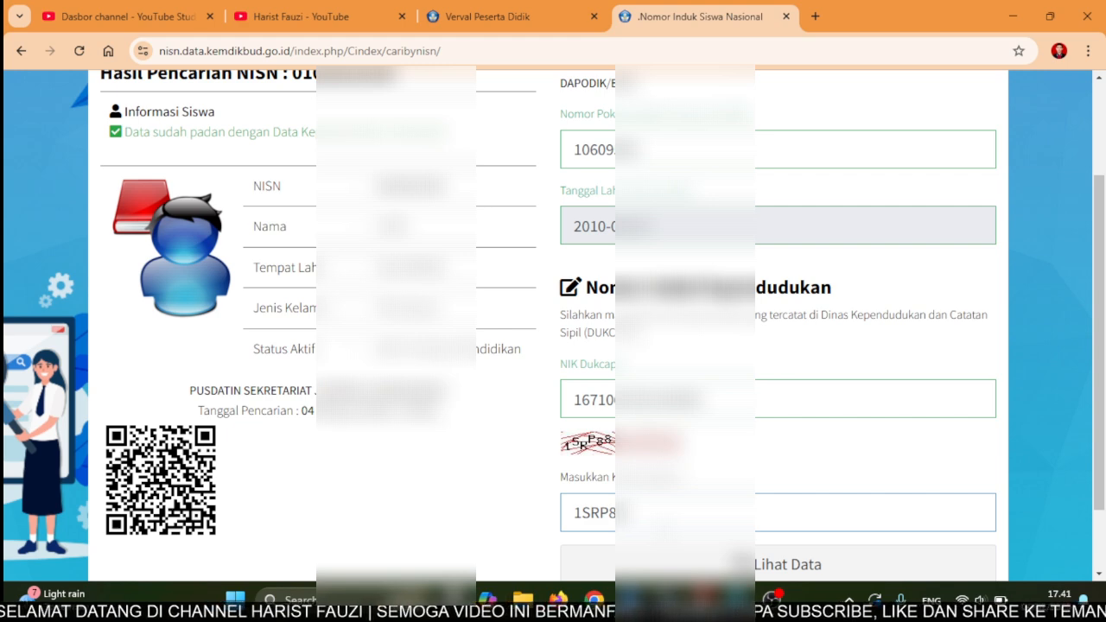
{"action": "scroll", "coordinate": [553, 328], "scroll_direction": "down", "scroll_amount": 1}
{"action": "left_click", "coordinate": [741, 483]}
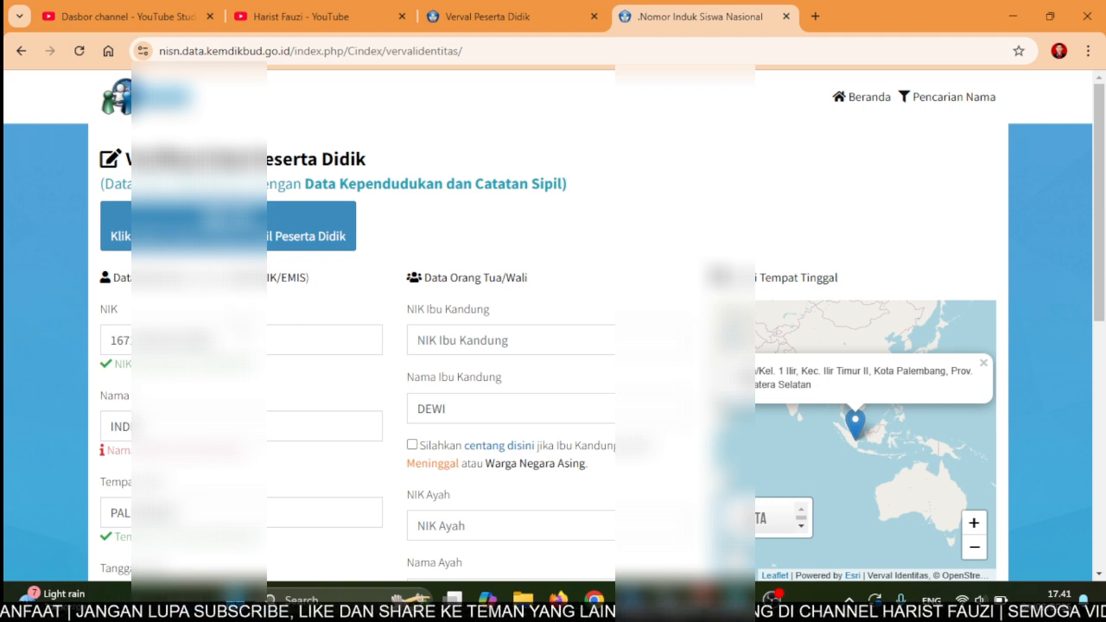
{"action": "left_click", "coordinate": [250, 340]}
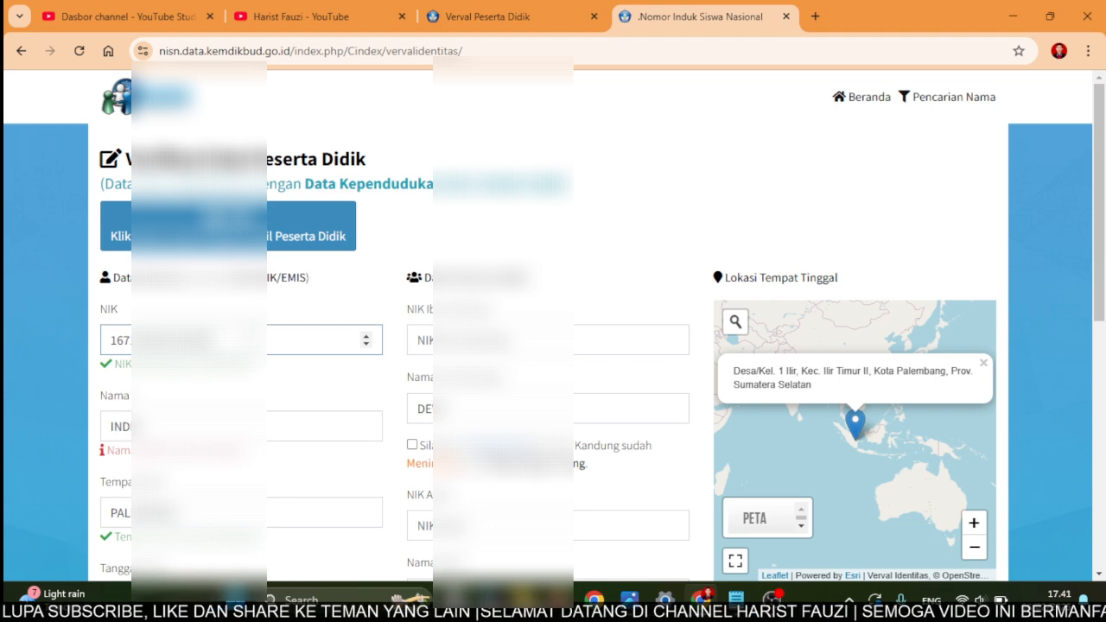
{"action": "key", "text": "alt+Tab"}
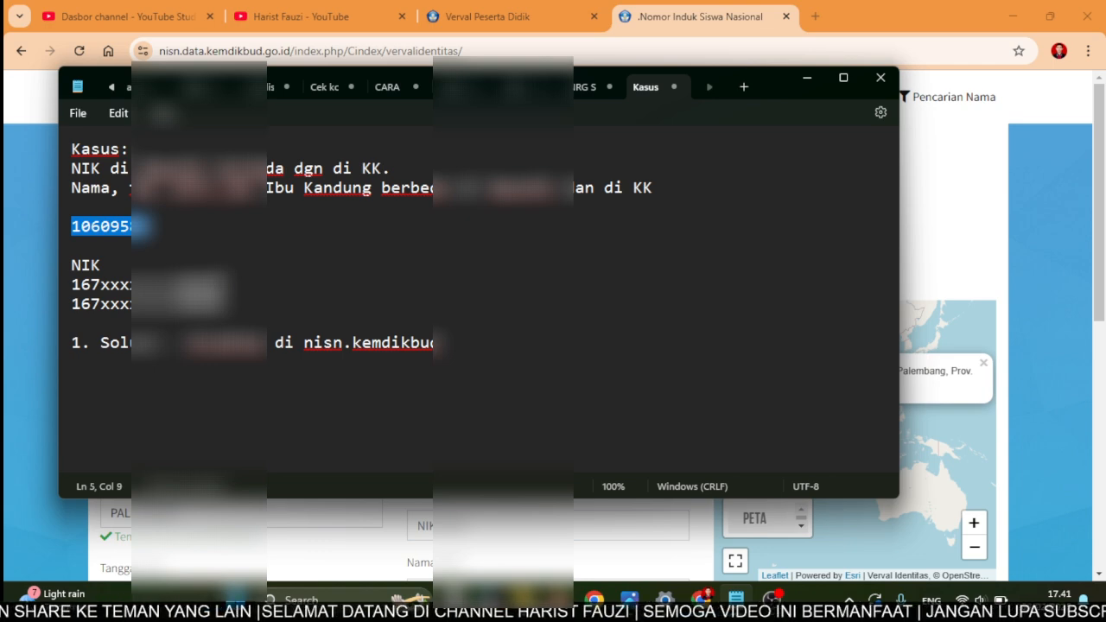
{"action": "key", "text": "alt+Tab"}
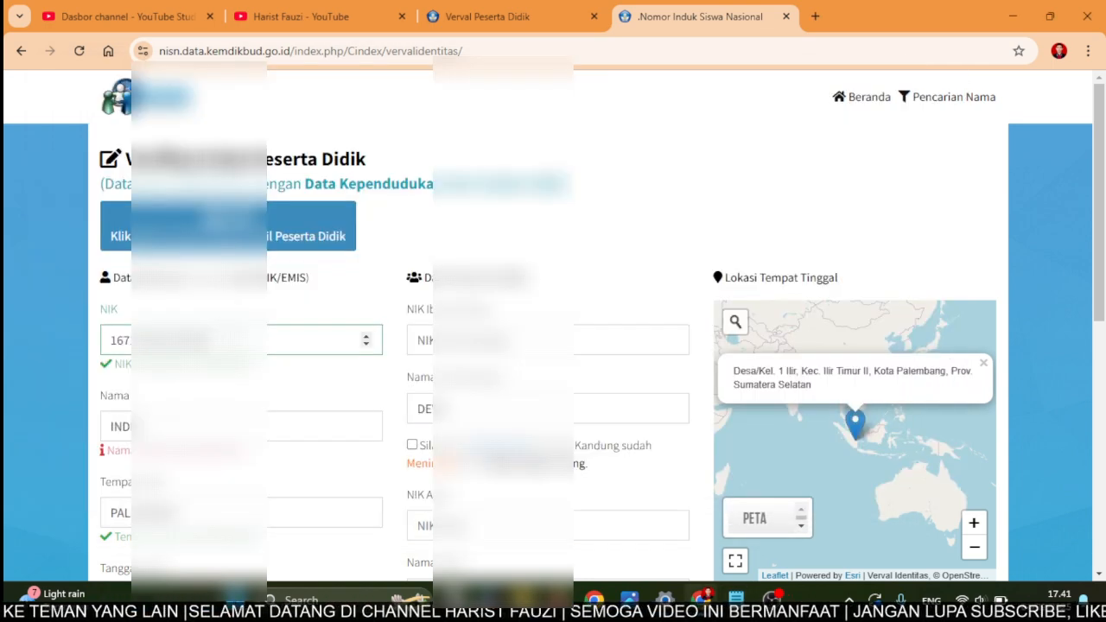
- Replace the student's name in the Nama field with the corrected name
{"action": "scroll", "coordinate": [199, 340], "scroll_direction": "down", "scroll_amount": 1}
{"action": "left_click", "coordinate": [199, 341]}
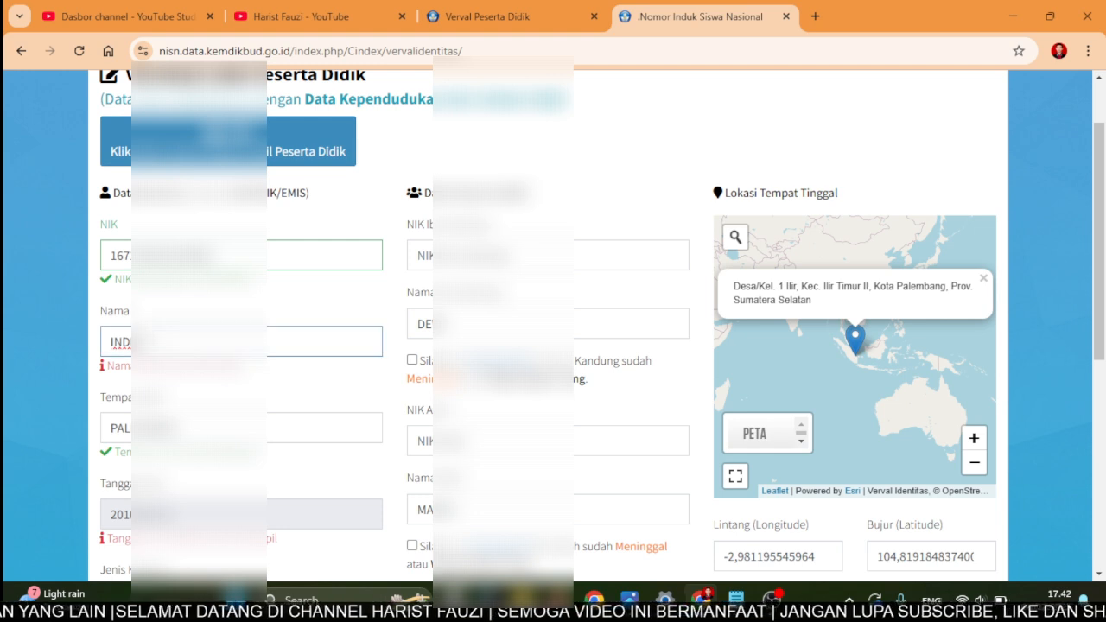
{"action": "key", "text": "ctrl+a"}
{"action": "key", "text": "BackSpace"}
{"action": "type", "text": "GITA"}
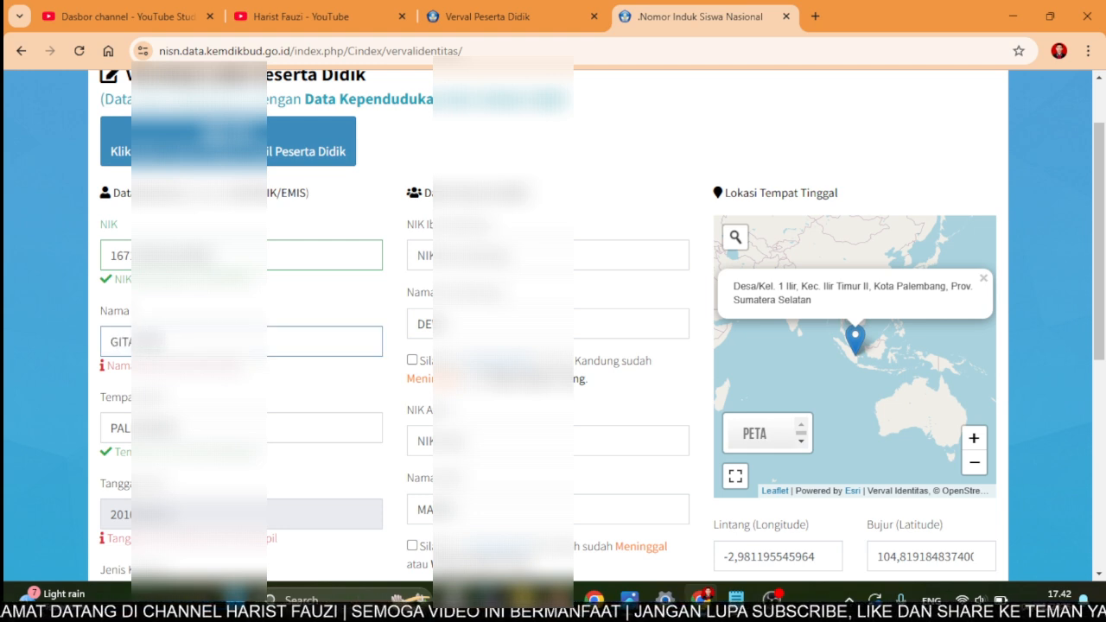
- Pick the corrected birth date, one year earlier, in the Tanggal Lahir calendar
{"action": "scroll", "coordinate": [552, 320], "scroll_direction": "down", "scroll_amount": 1}
{"action": "scroll", "coordinate": [553, 319], "scroll_direction": "down", "scroll_amount": 1}
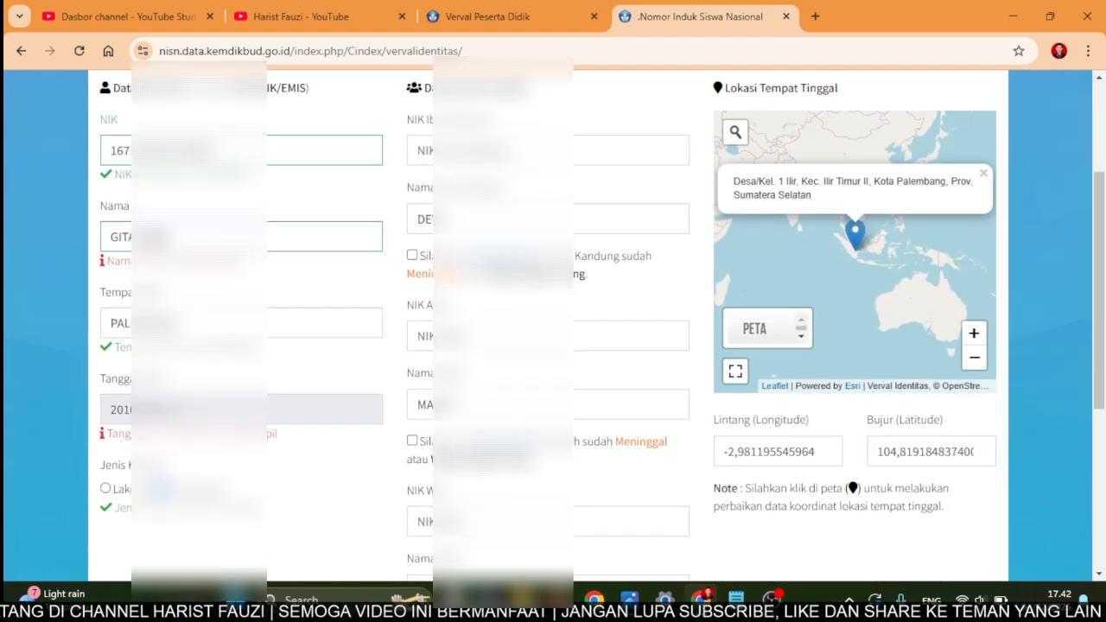
{"action": "left_click", "coordinate": [198, 409]}
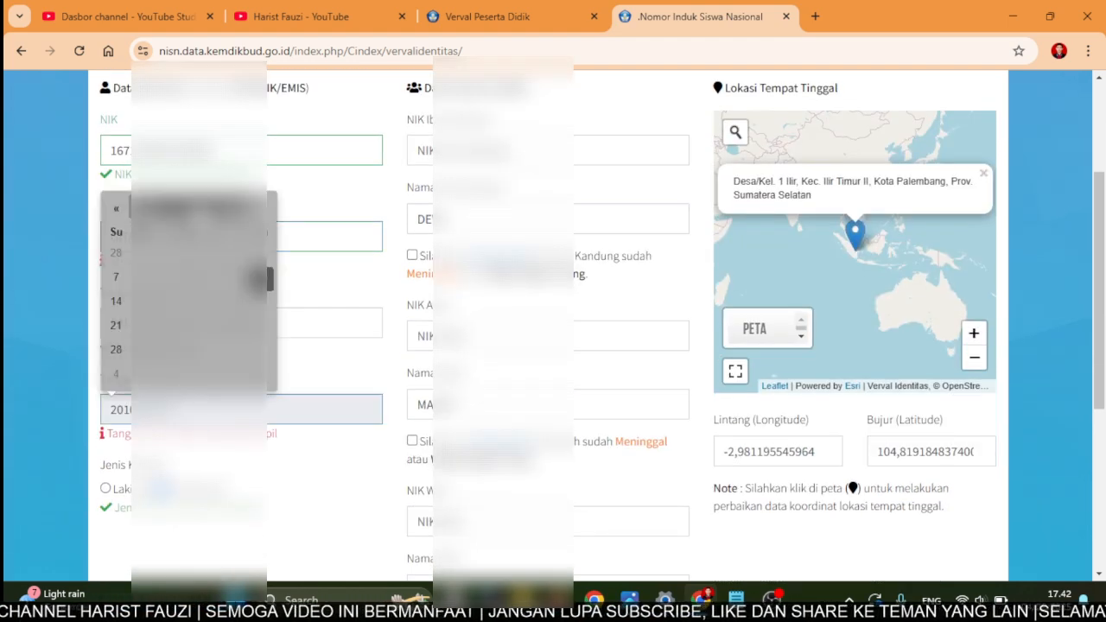
{"action": "left_click", "coordinate": [191, 208]}
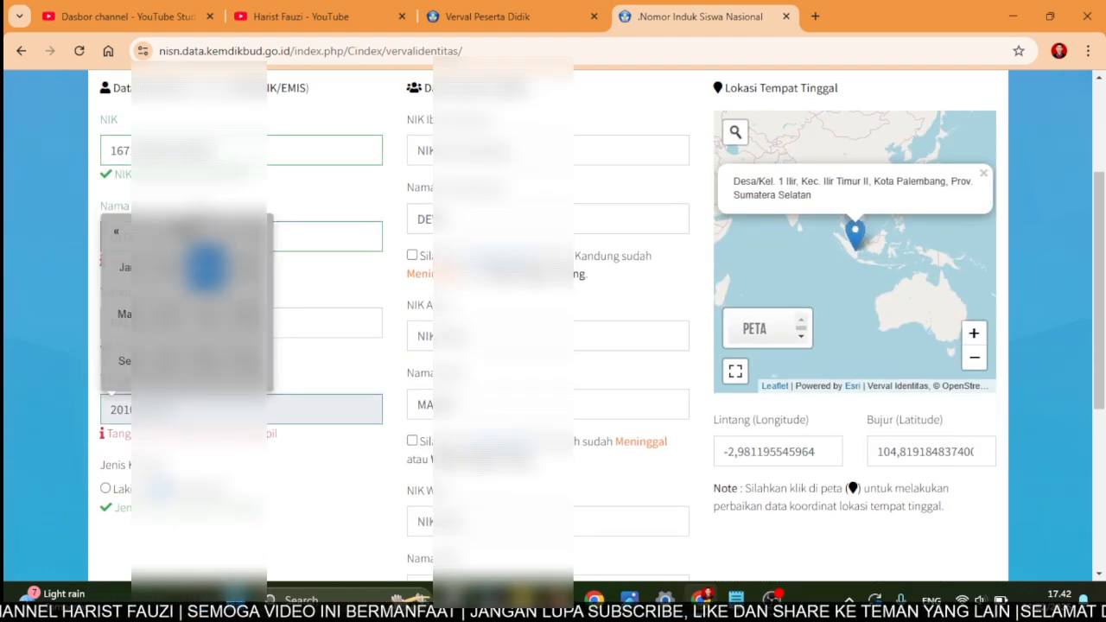
{"action": "left_click", "coordinate": [119, 235]}
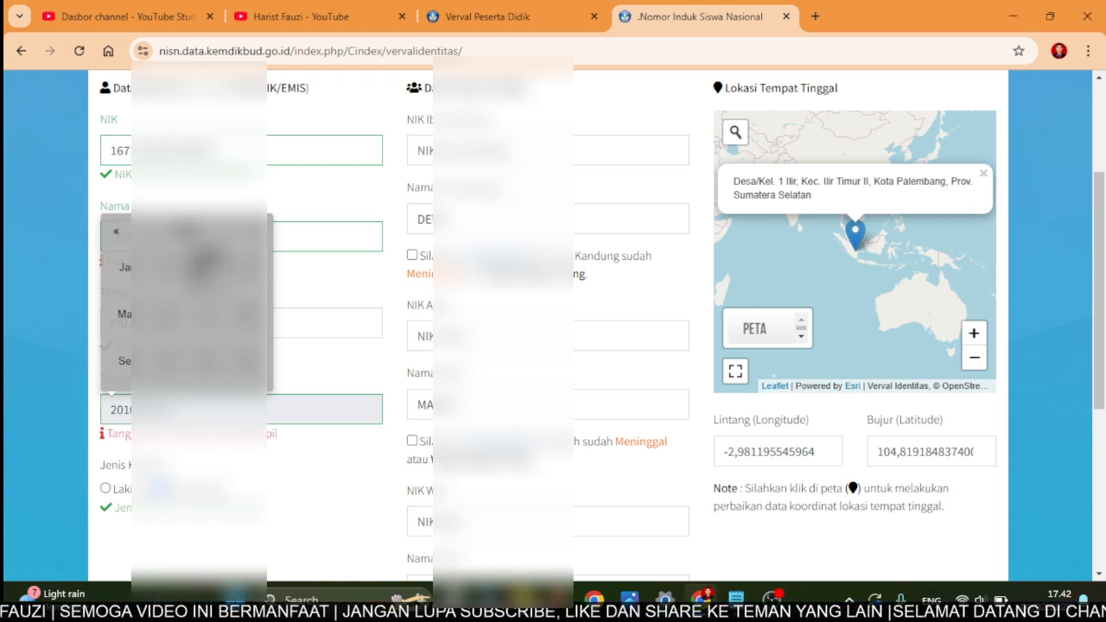
{"action": "left_click", "coordinate": [206, 269]}
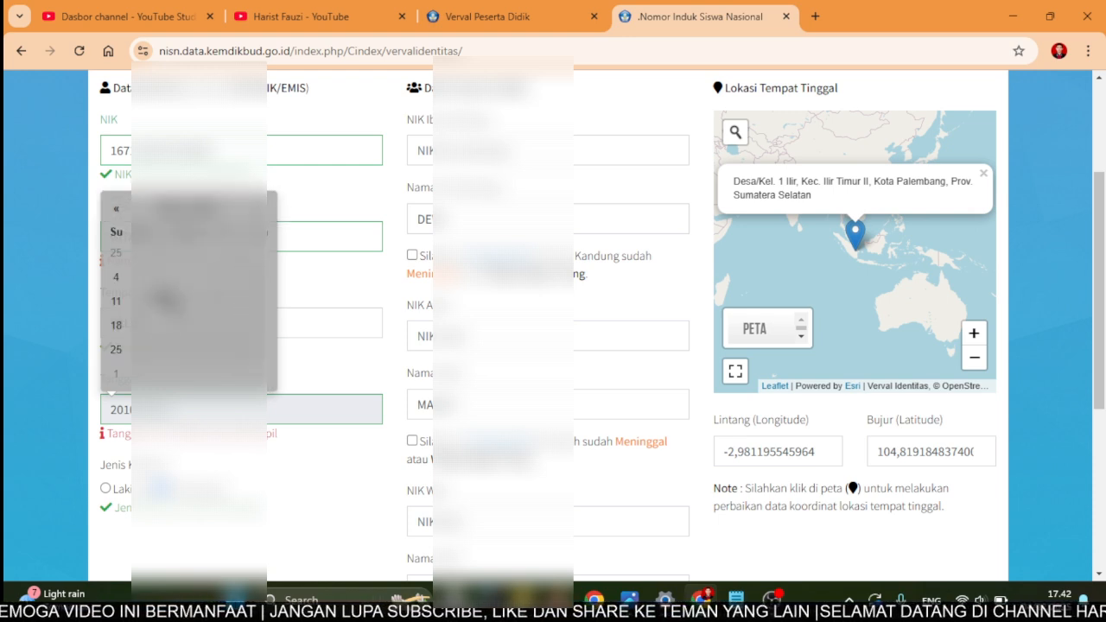
{"action": "left_click", "coordinate": [166, 302]}
{"action": "left_click", "coordinate": [317, 501]}
{"action": "scroll", "coordinate": [317, 501], "scroll_direction": "up", "scroll_amount": 1}
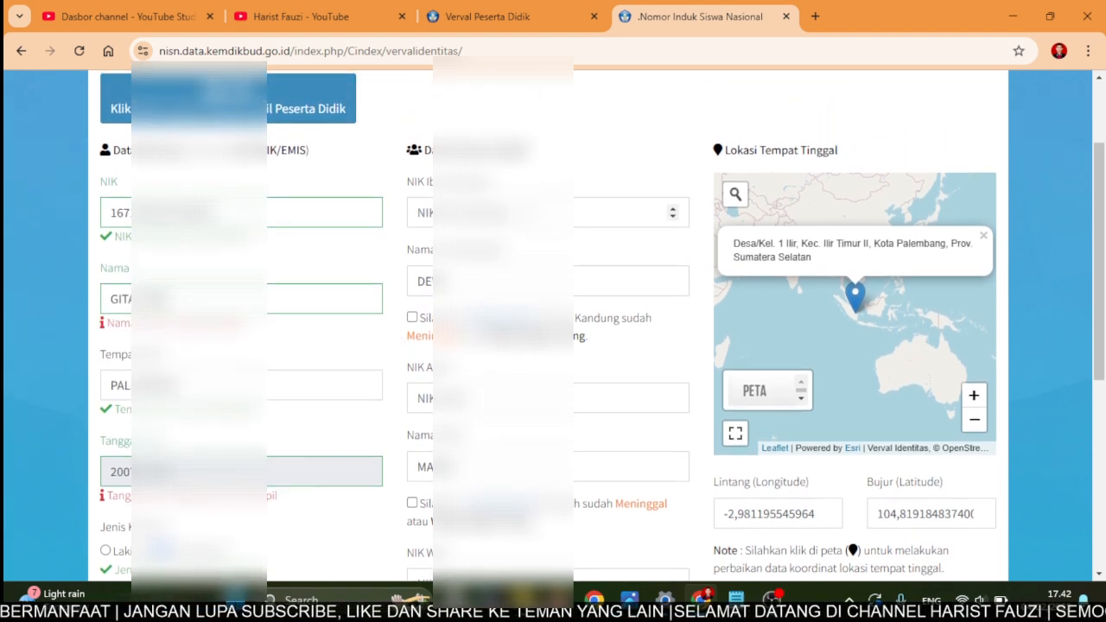
- Enter the mother's NIK, the mother's name and the father's NIK
{"action": "left_click", "coordinate": [483, 213]}
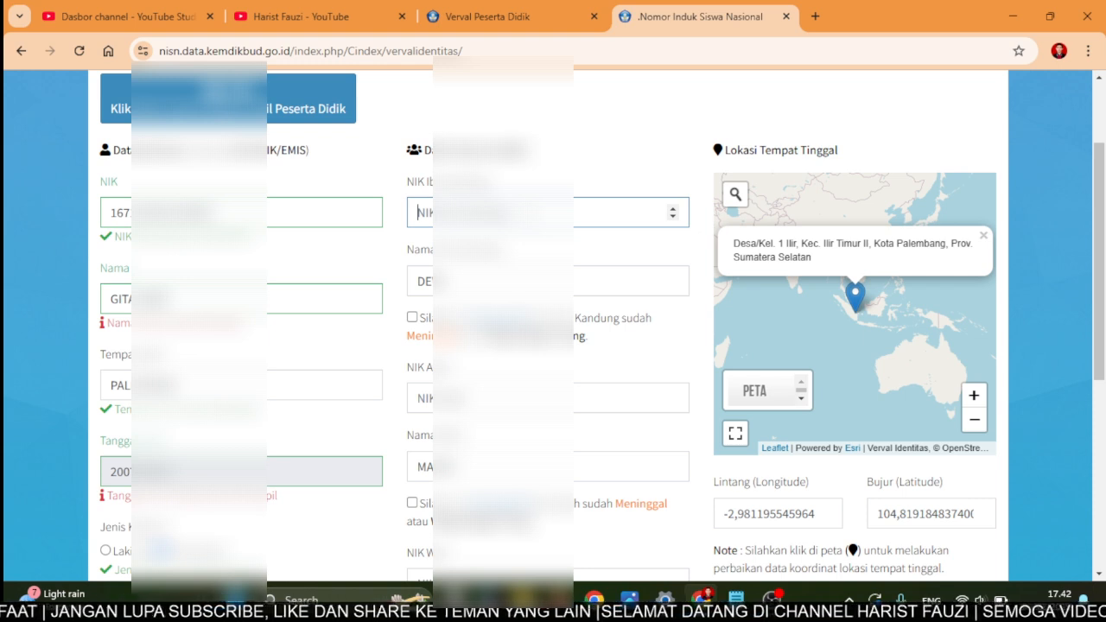
{"action": "type", "text": "167"}
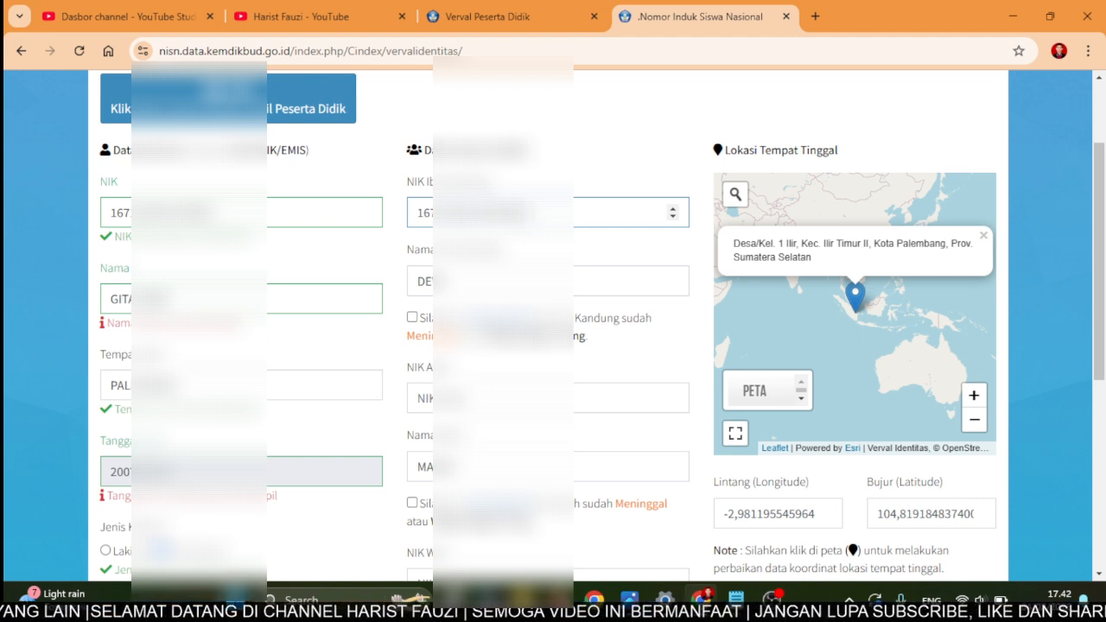
{"action": "key", "text": "Tab"}
{"action": "type", "text": "ASNI"}
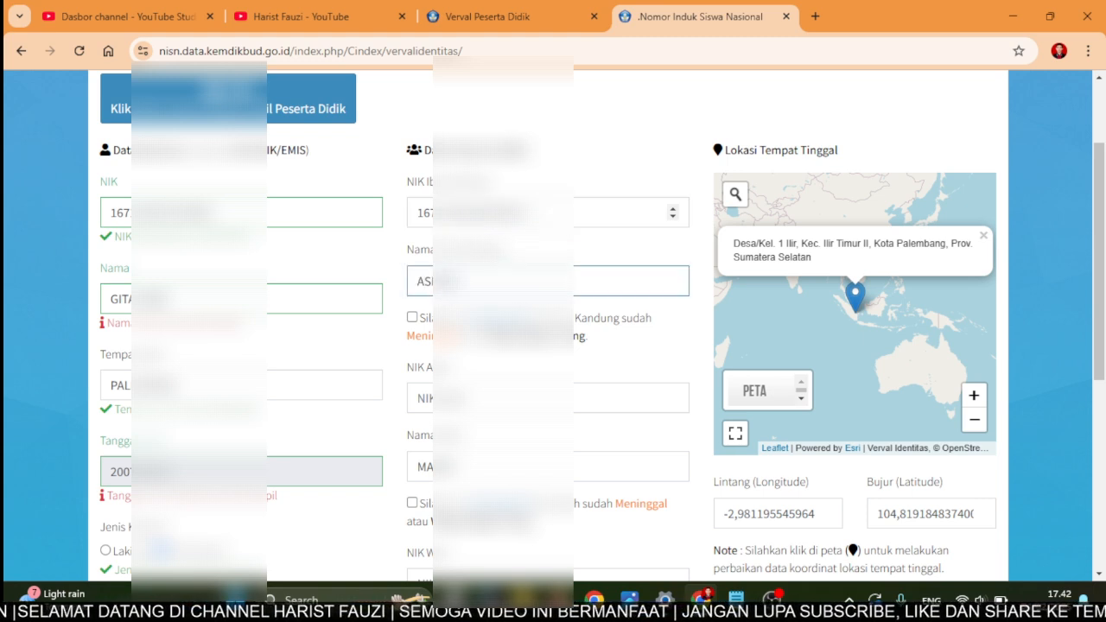
{"action": "key", "text": "Tab"}
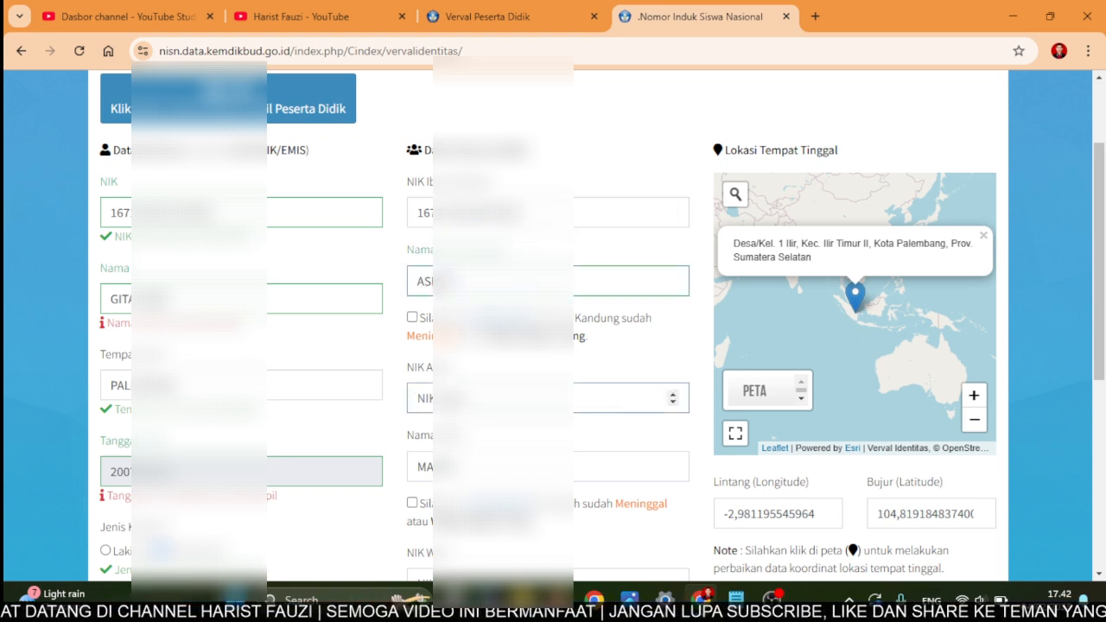
{"action": "type", "text": "167"}
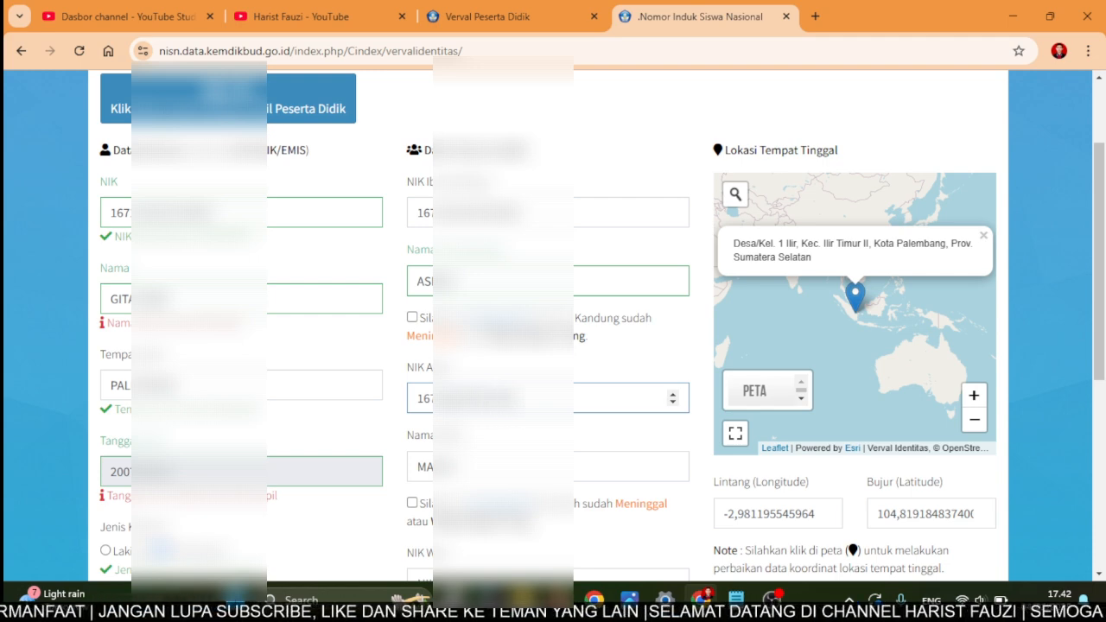
- Scroll to the bottom and submit the corrections with the Validasi data button
{"action": "scroll", "coordinate": [553, 329], "scroll_direction": "down", "scroll_amount": 1}
{"action": "scroll", "coordinate": [553, 329], "scroll_direction": "down", "scroll_amount": 3}
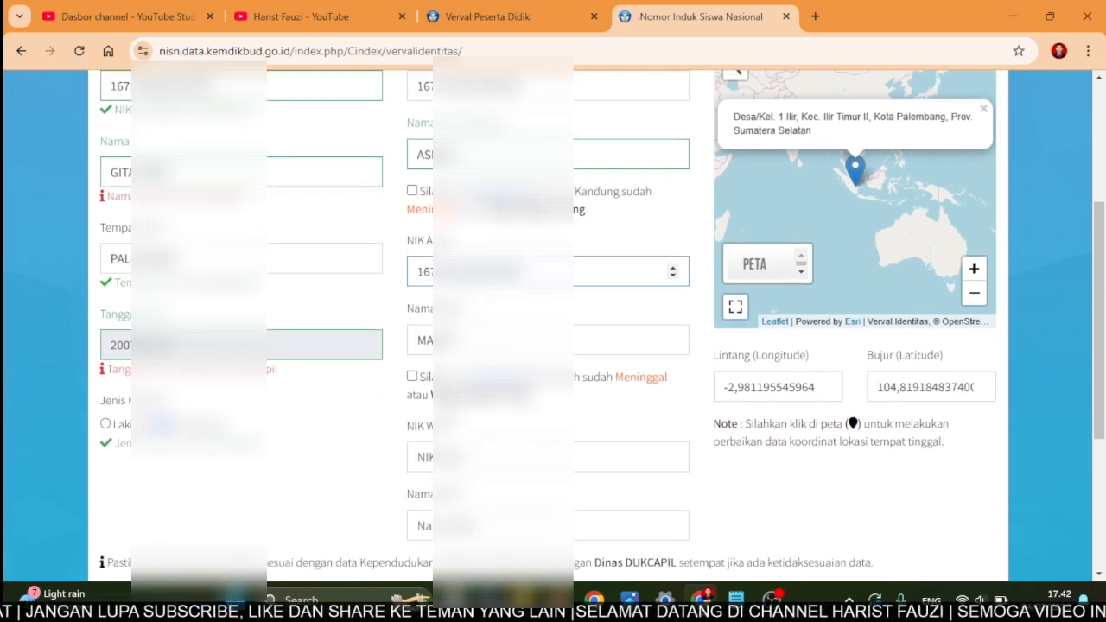
{"action": "scroll", "coordinate": [552, 328], "scroll_direction": "down", "scroll_amount": 1}
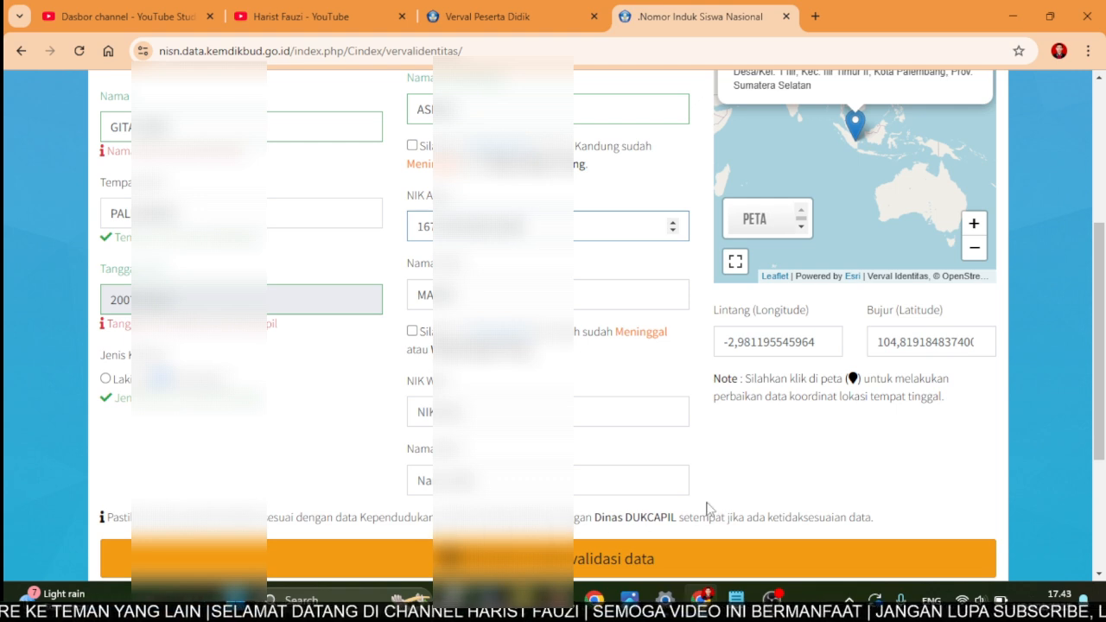
{"action": "scroll", "coordinate": [708, 509], "scroll_direction": "down", "scroll_amount": 1}
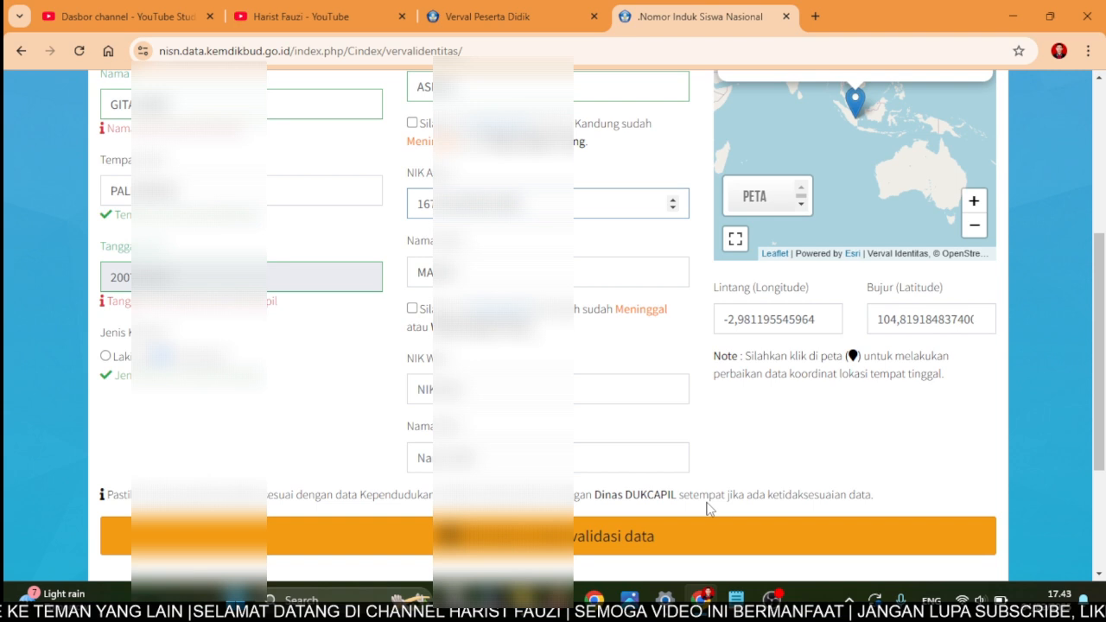
{"action": "left_click", "coordinate": [617, 535]}
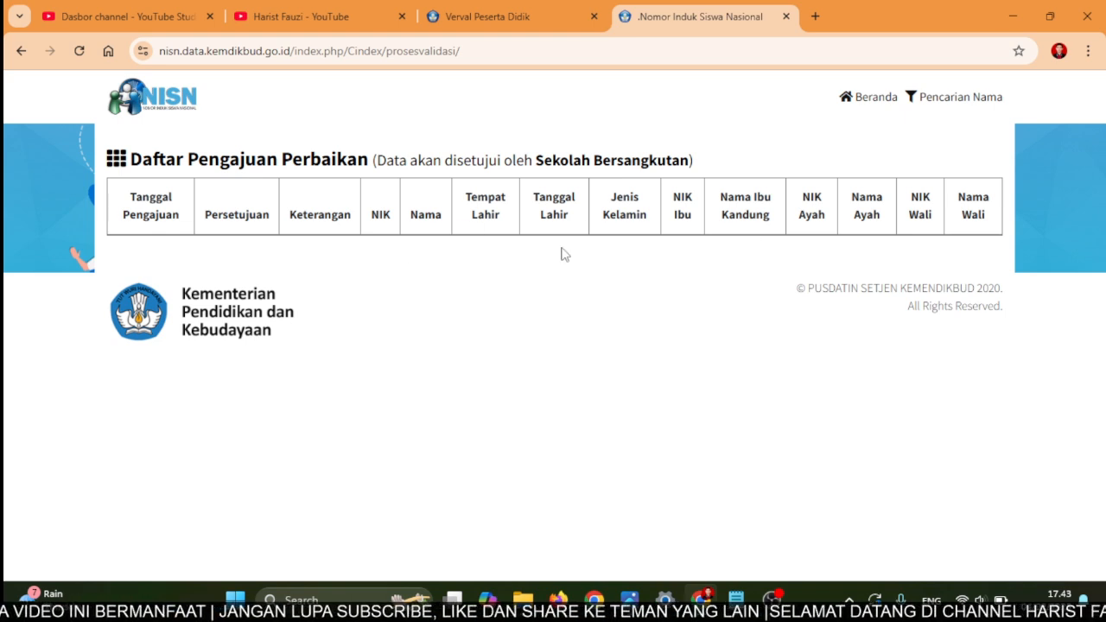
- Reload the correction list with the form data resent, then return to the identity verification form
{"action": "left_click", "coordinate": [76, 53]}
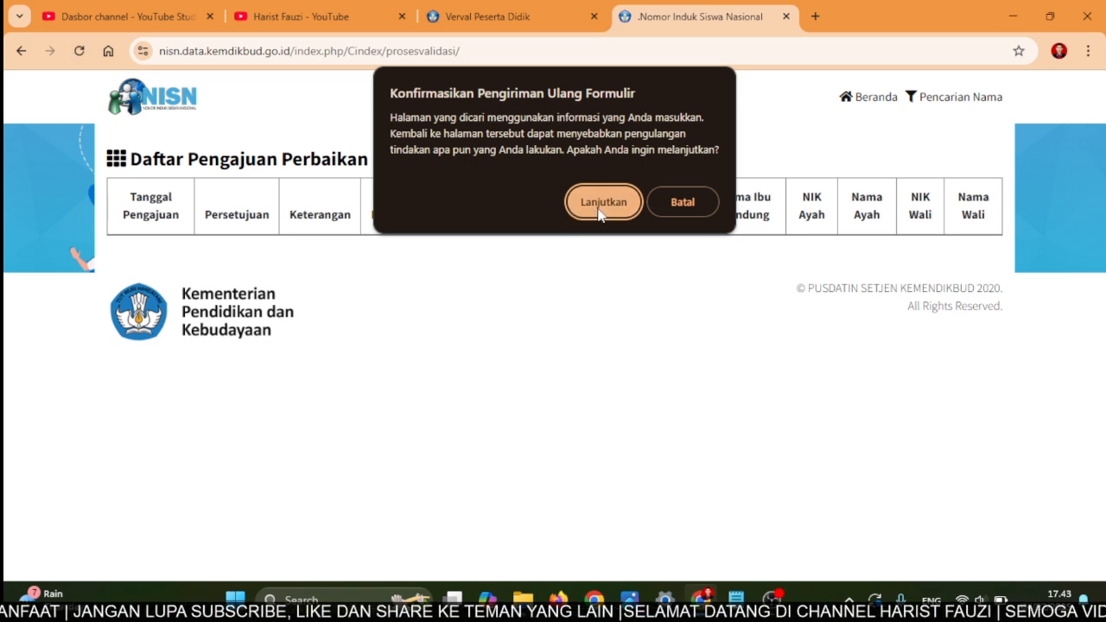
{"action": "left_click", "coordinate": [599, 210]}
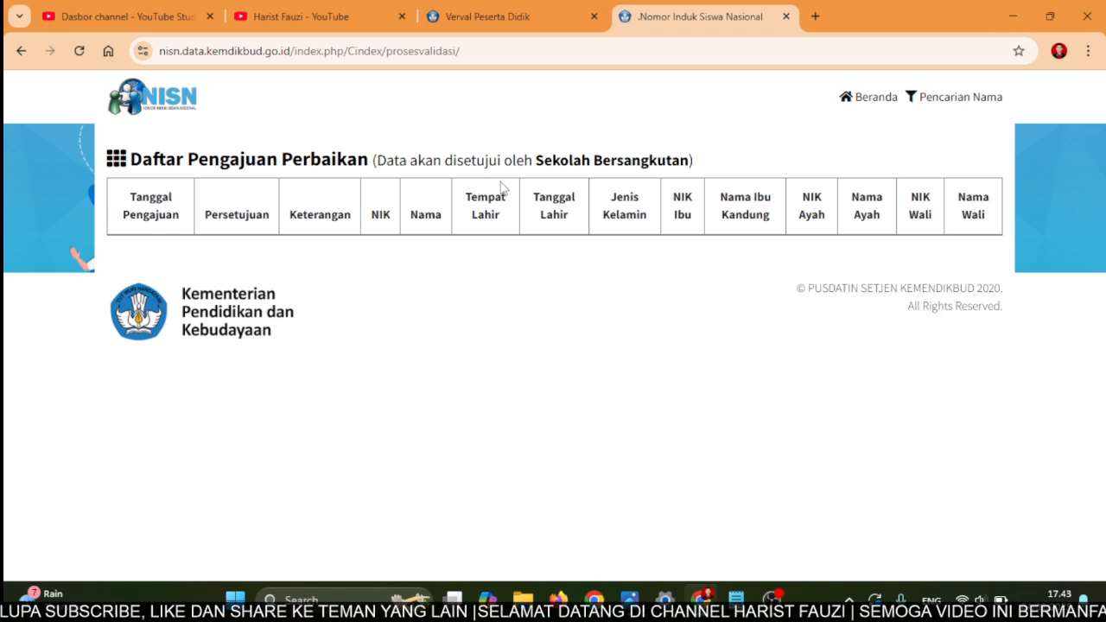
{"action": "left_click", "coordinate": [15, 59]}
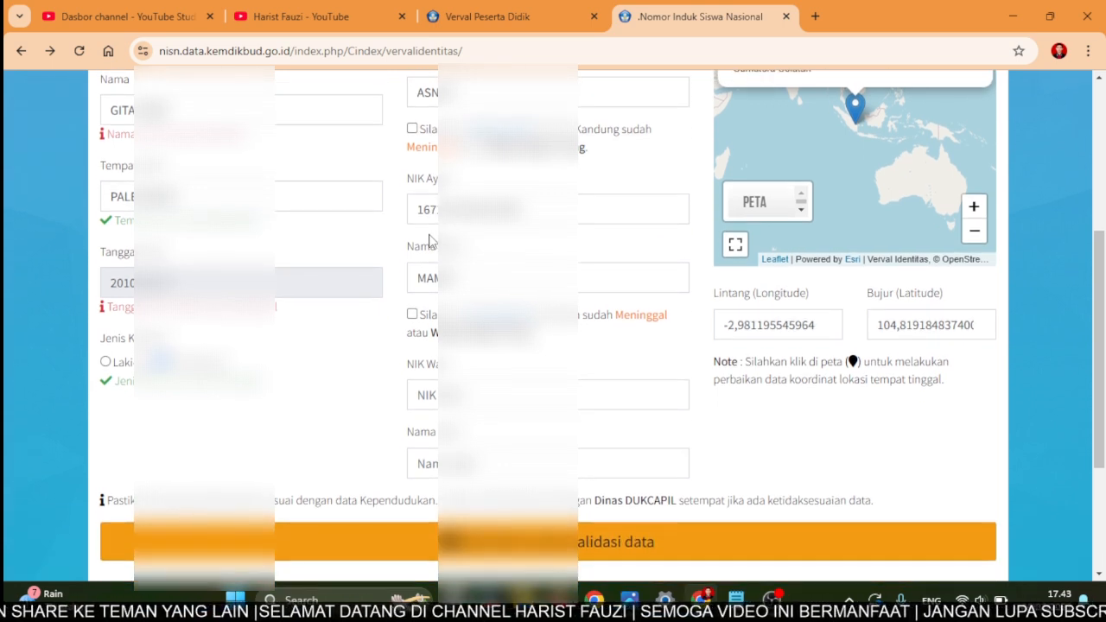
- Retry submitting the identity form twice after rejections, then reload it and resend the data
{"action": "scroll", "coordinate": [429, 242], "scroll_direction": "down", "scroll_amount": 1}
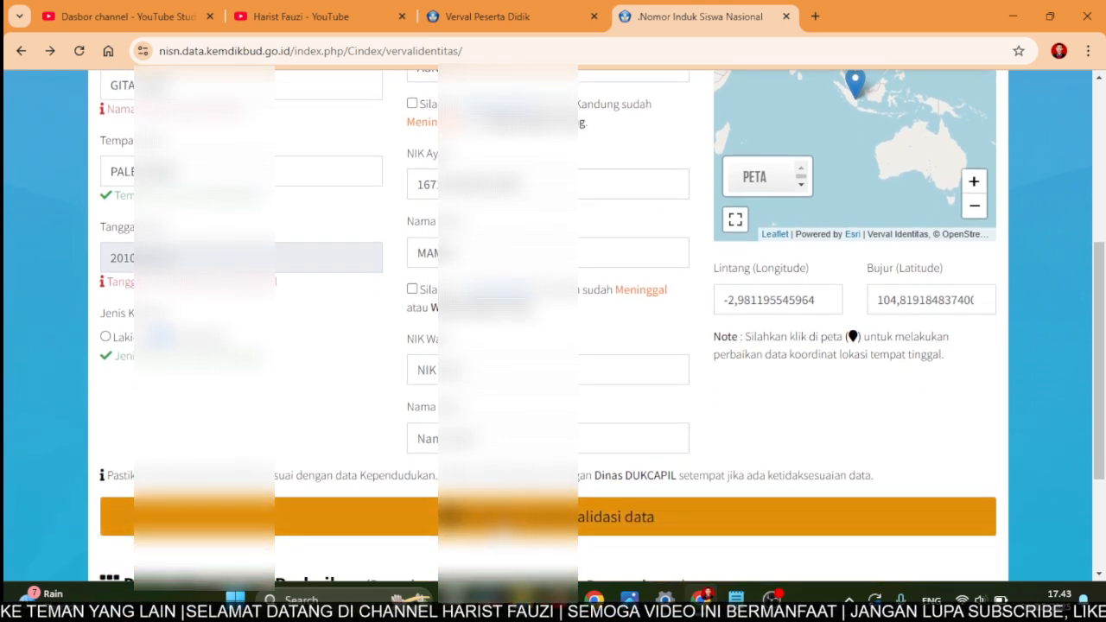
{"action": "left_click", "coordinate": [450, 516]}
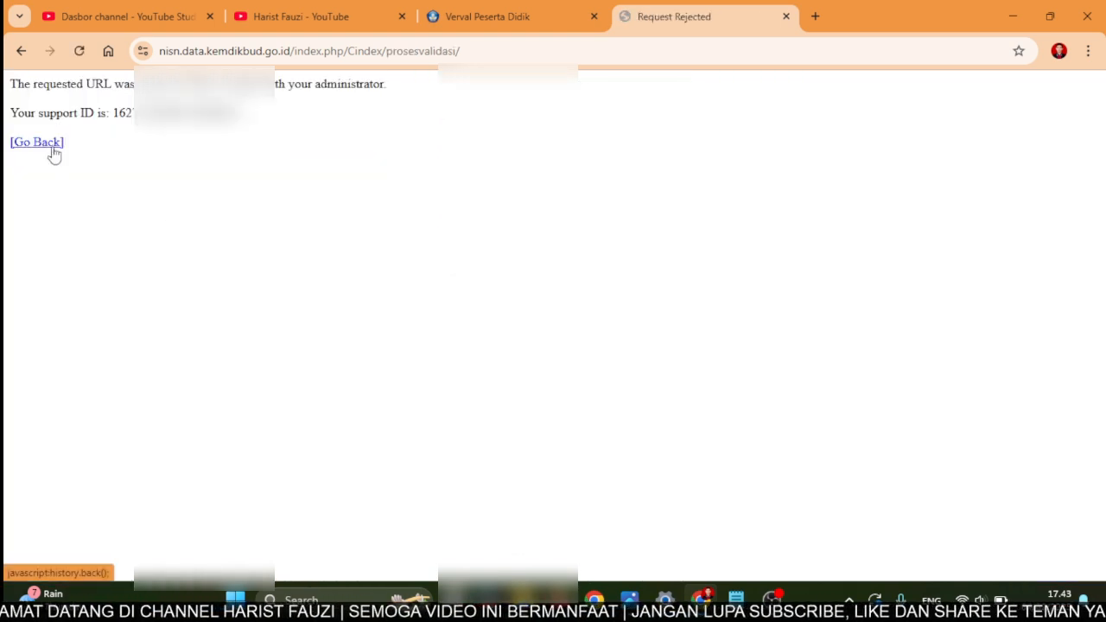
{"action": "left_click", "coordinate": [51, 148]}
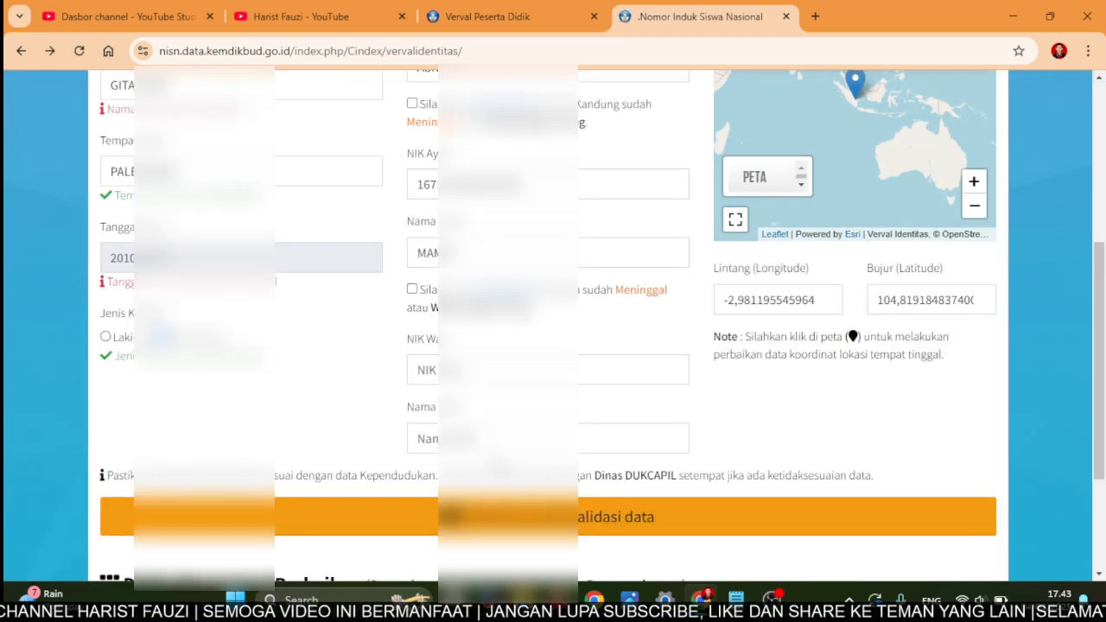
{"action": "left_click", "coordinate": [555, 528]}
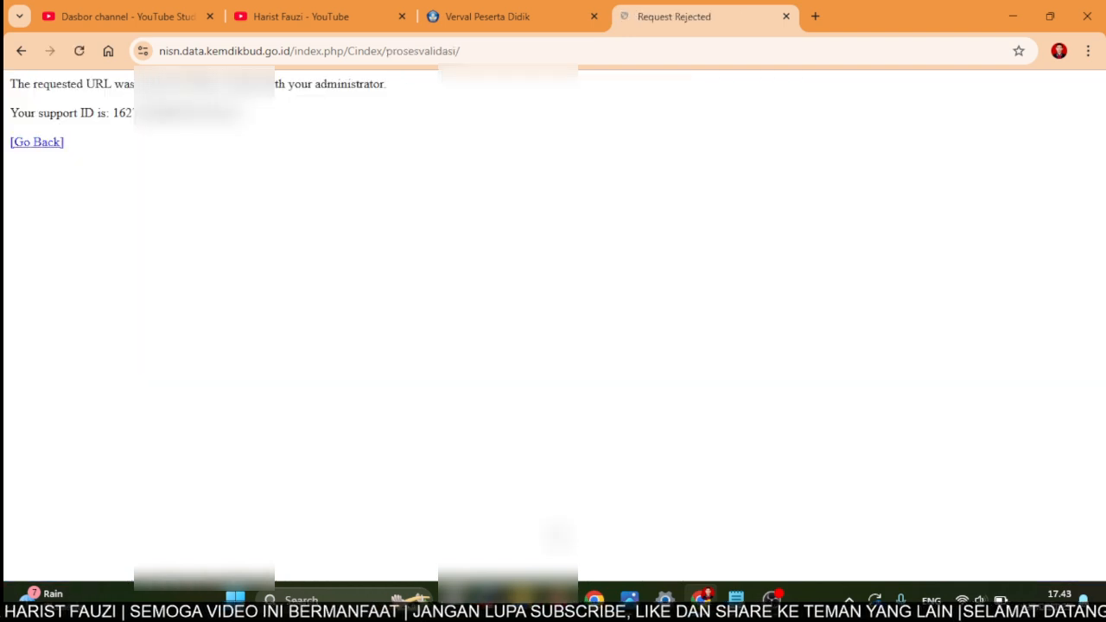
{"action": "left_click", "coordinate": [50, 152]}
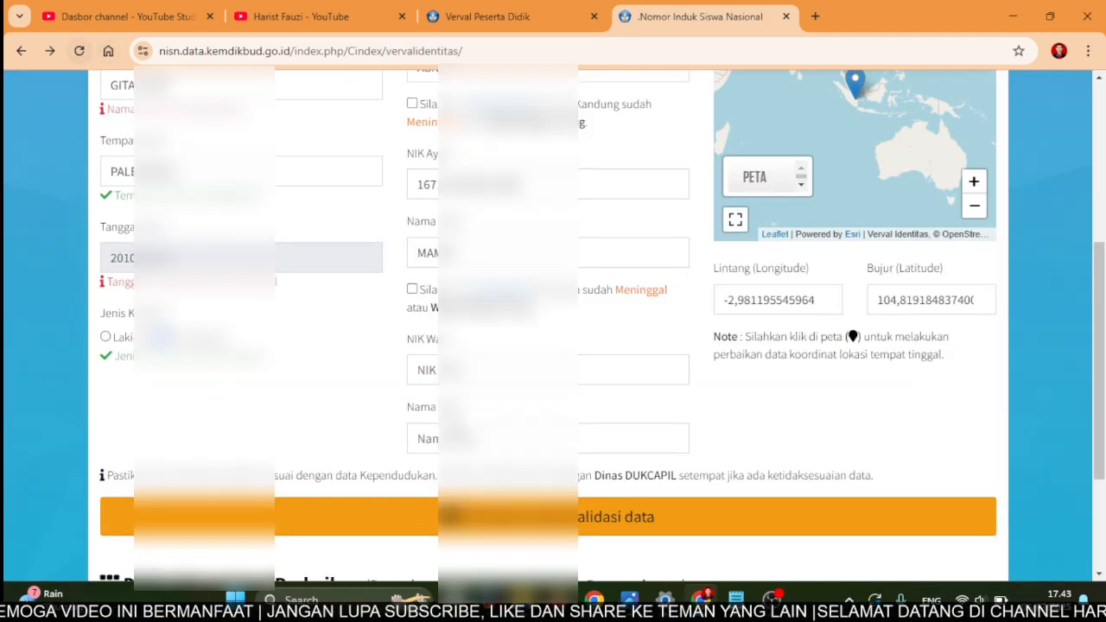
{"action": "left_click", "coordinate": [84, 54]}
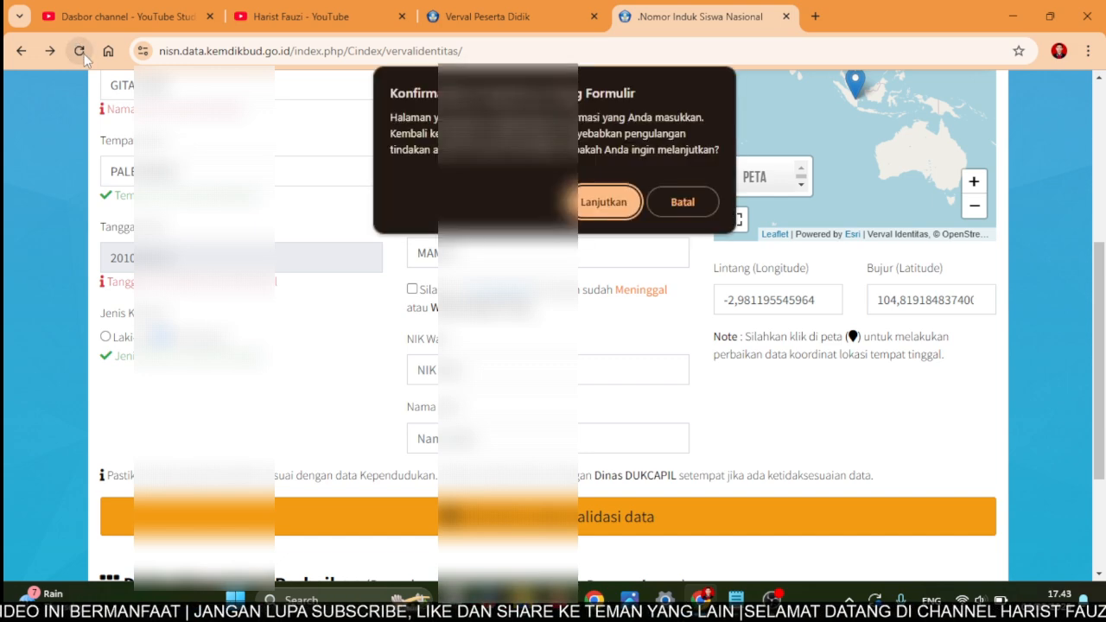
{"action": "left_click", "coordinate": [603, 212]}
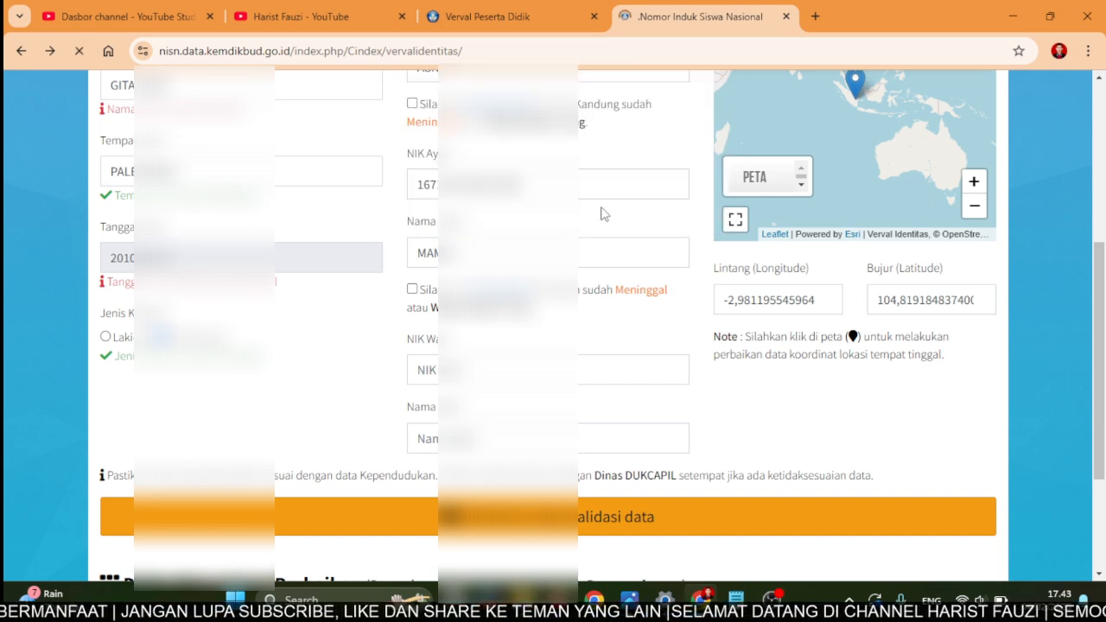
- Validate the corrected identity data and review the alert and the empty Perbaikan table
{"action": "scroll", "coordinate": [580, 218], "scroll_direction": "up", "scroll_amount": 1}
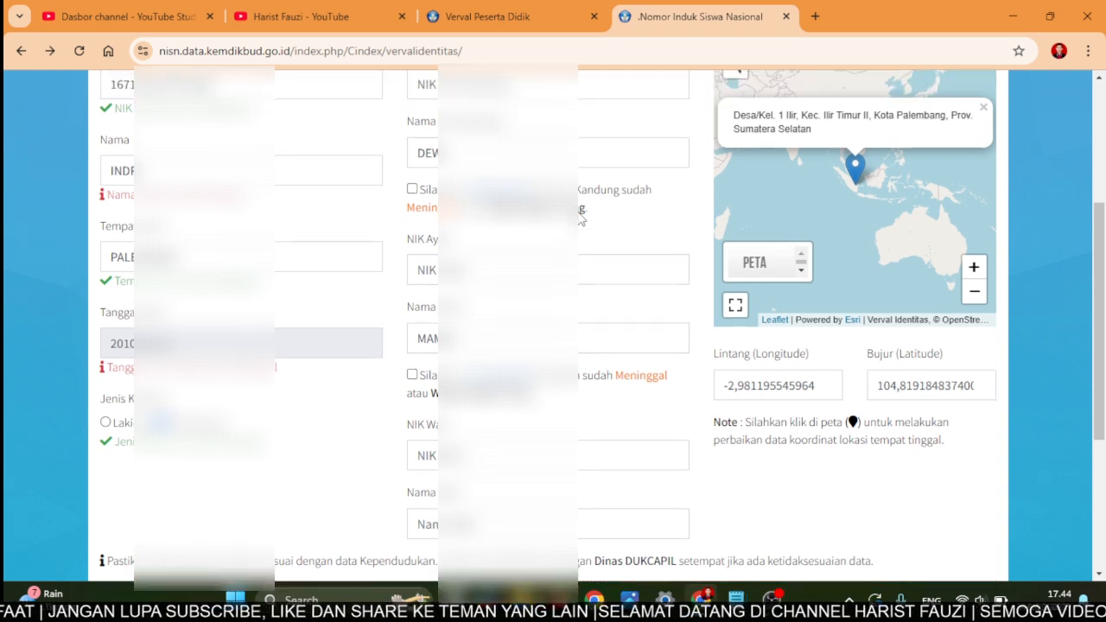
{"action": "scroll", "coordinate": [579, 213], "scroll_direction": "down", "scroll_amount": 2}
{"action": "left_click", "coordinate": [585, 511]}
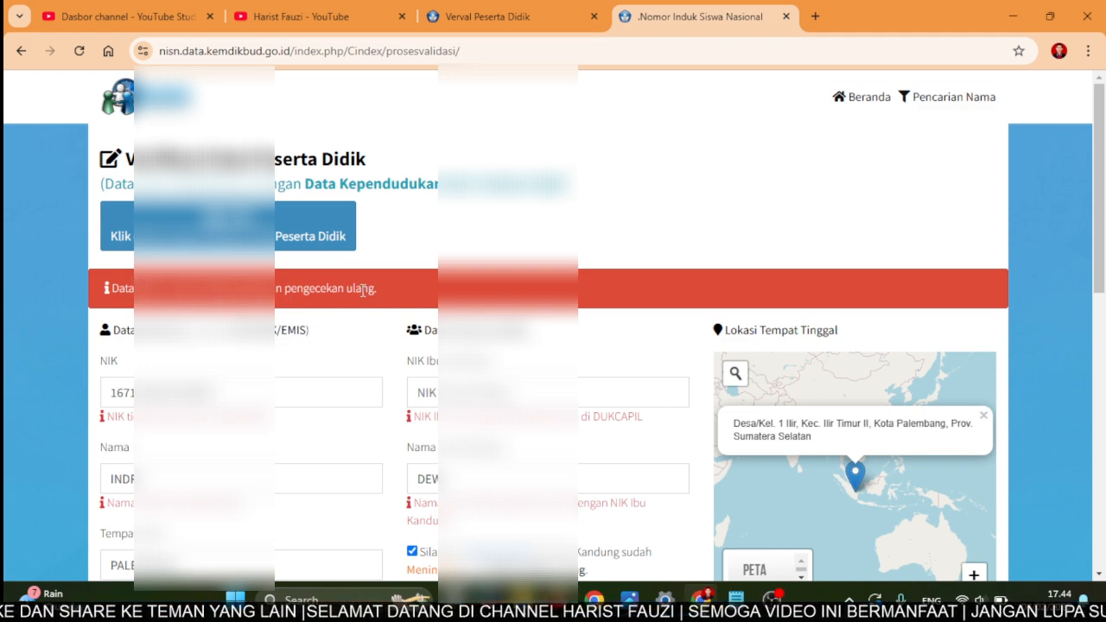
{"action": "scroll", "coordinate": [362, 289], "scroll_direction": "down", "scroll_amount": 1}
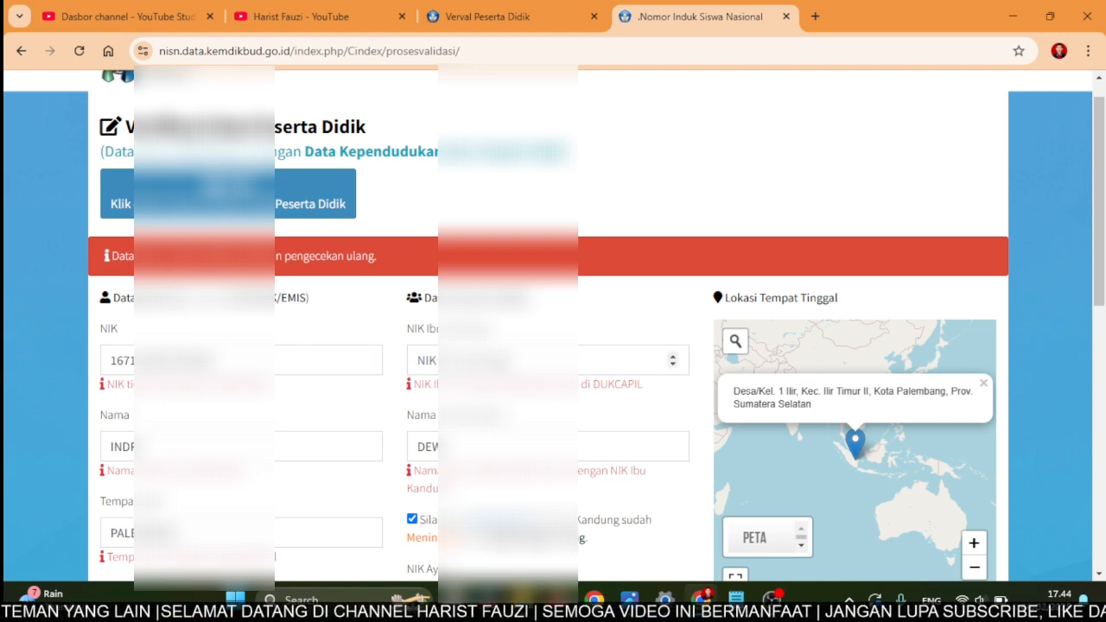
{"action": "scroll", "coordinate": [605, 360], "scroll_direction": "down", "scroll_amount": 5}
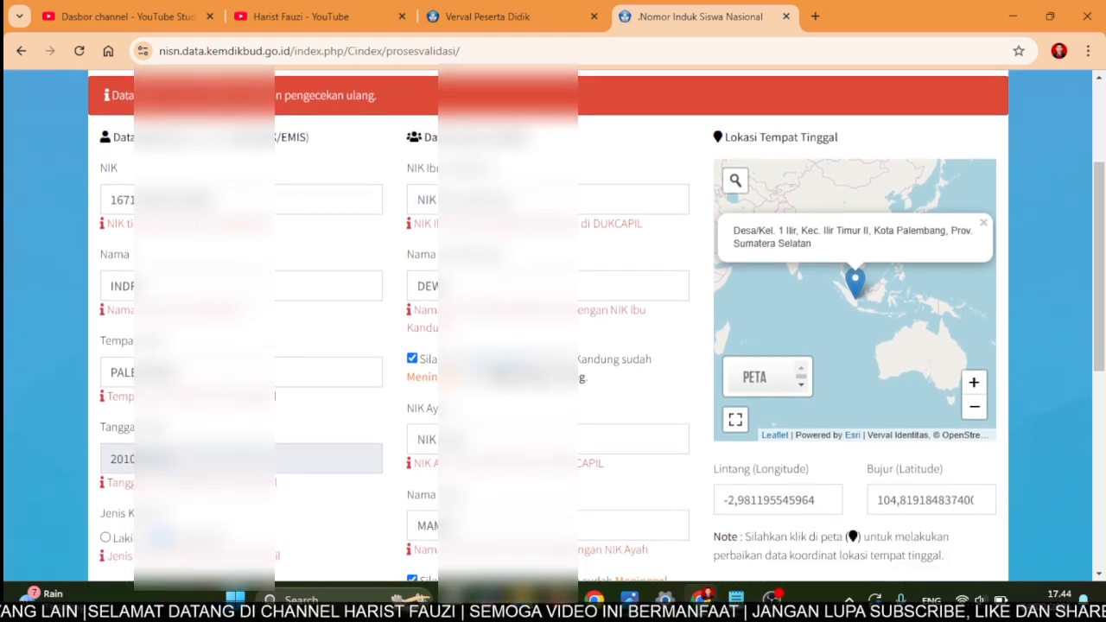
{"action": "scroll", "coordinate": [604, 359], "scroll_direction": "down", "scroll_amount": 15}
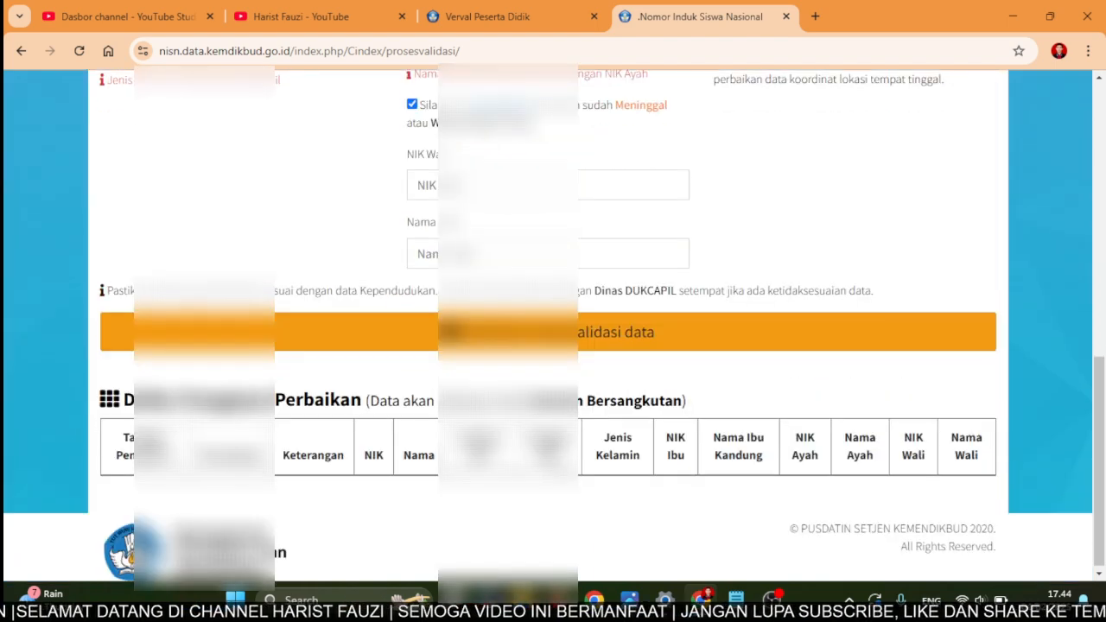
{"action": "scroll", "coordinate": [207, 458], "scroll_direction": "down", "scroll_amount": 1}
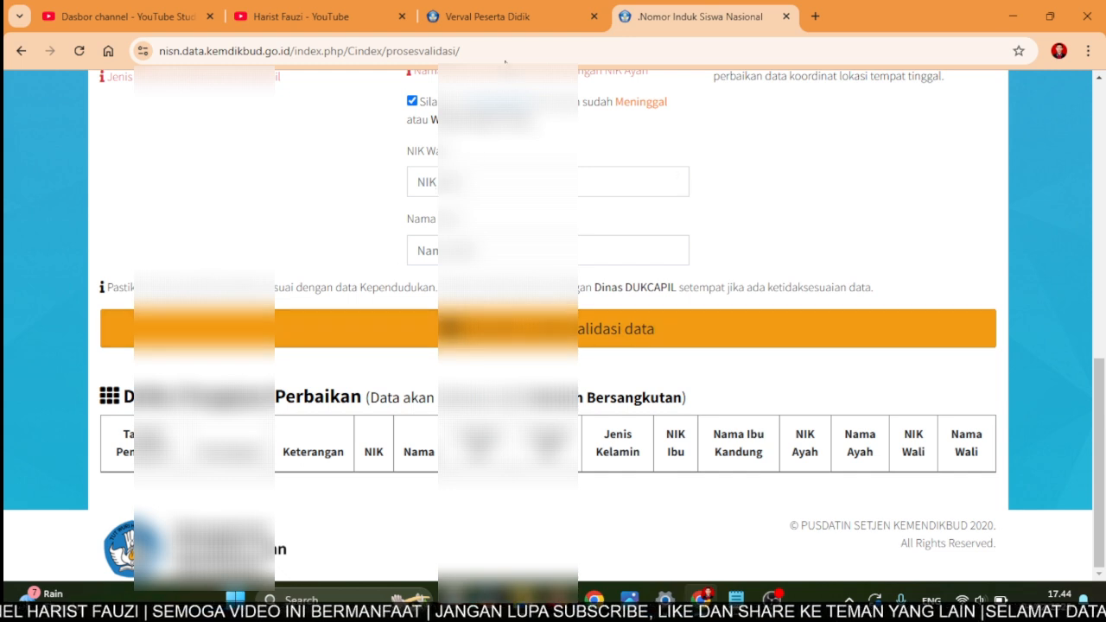
- In Verval Peserta Didik, close the update notice and open Pengajuan > Edit Identitas with its 6 pending submissions
{"action": "left_click", "coordinate": [499, 31]}
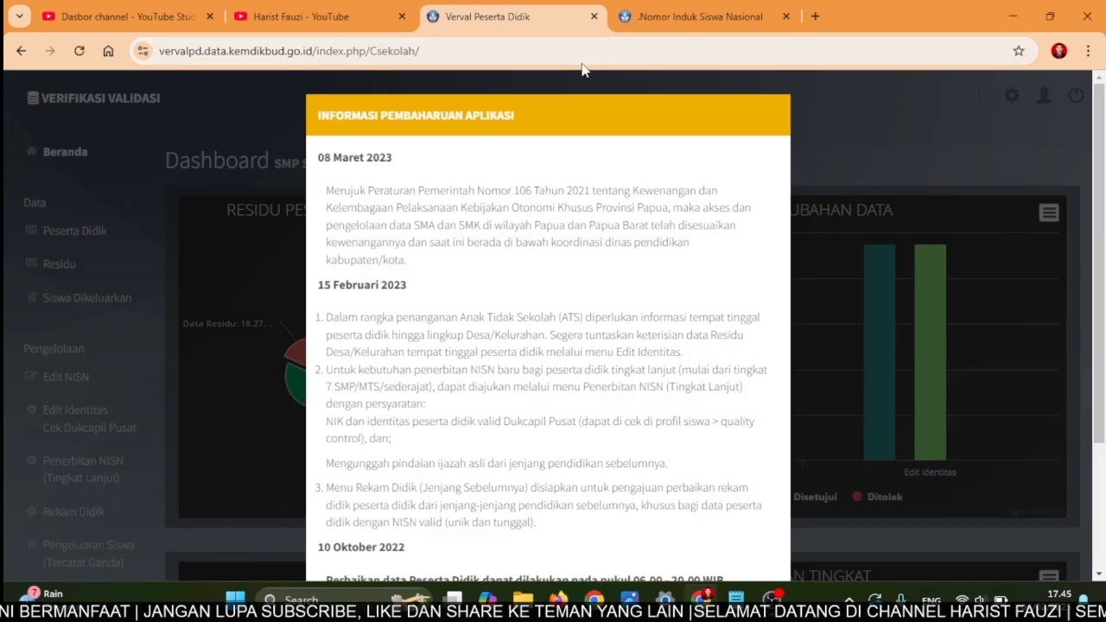
{"action": "scroll", "coordinate": [581, 187], "scroll_direction": "down", "scroll_amount": 1}
{"action": "scroll", "coordinate": [699, 486], "scroll_direction": "down", "scroll_amount": 3}
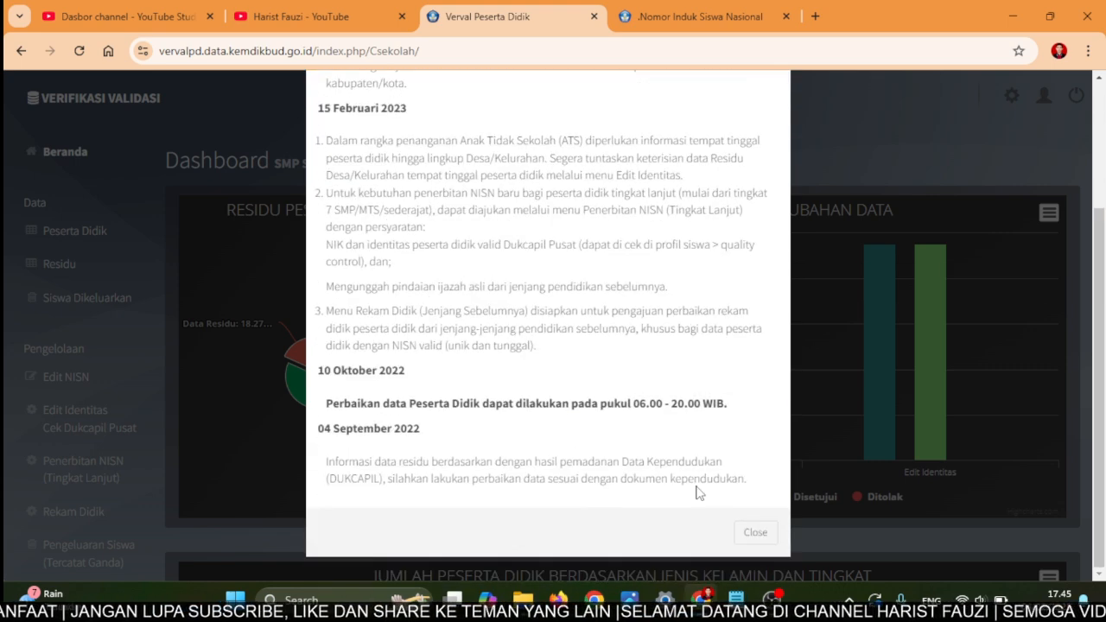
{"action": "left_click", "coordinate": [757, 533]}
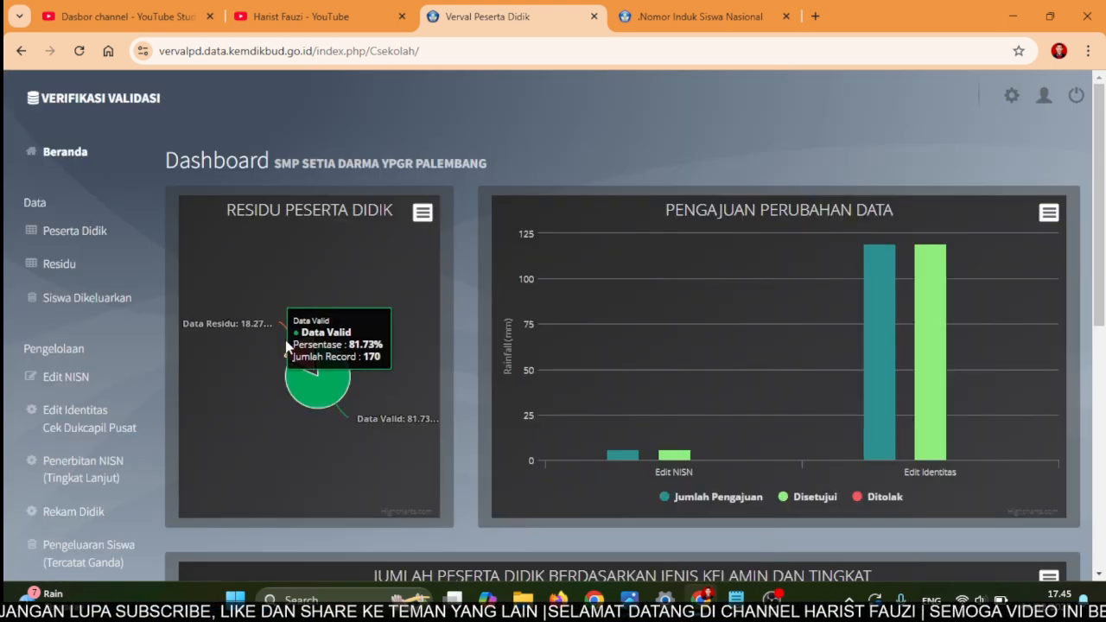
{"action": "mouse_move", "coordinate": [300, 358]}
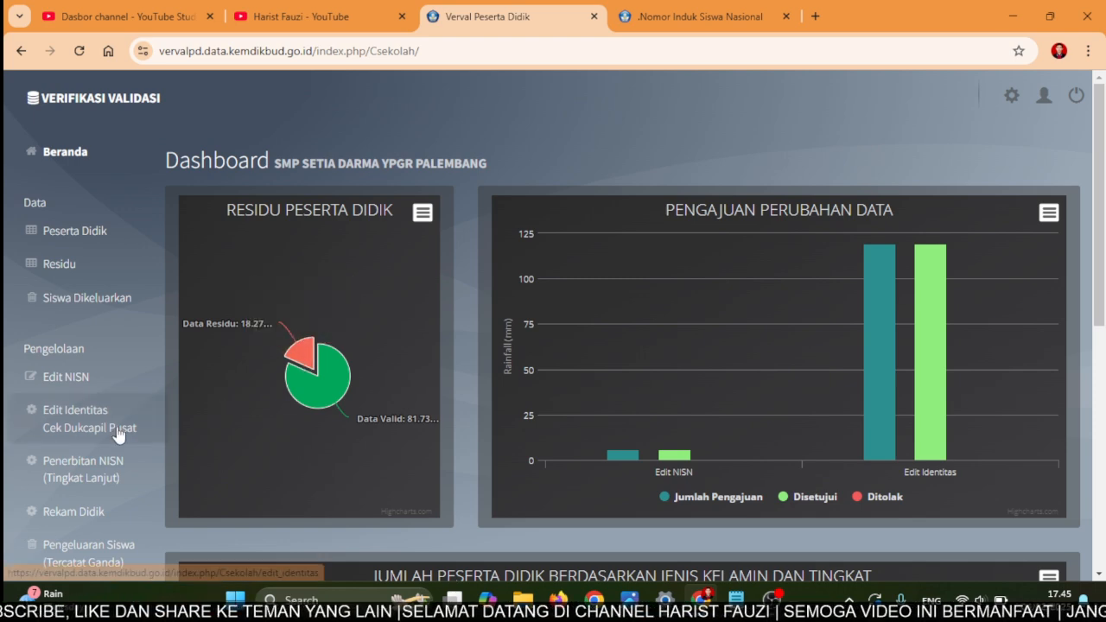
{"action": "scroll", "coordinate": [104, 450], "scroll_direction": "down", "scroll_amount": 2}
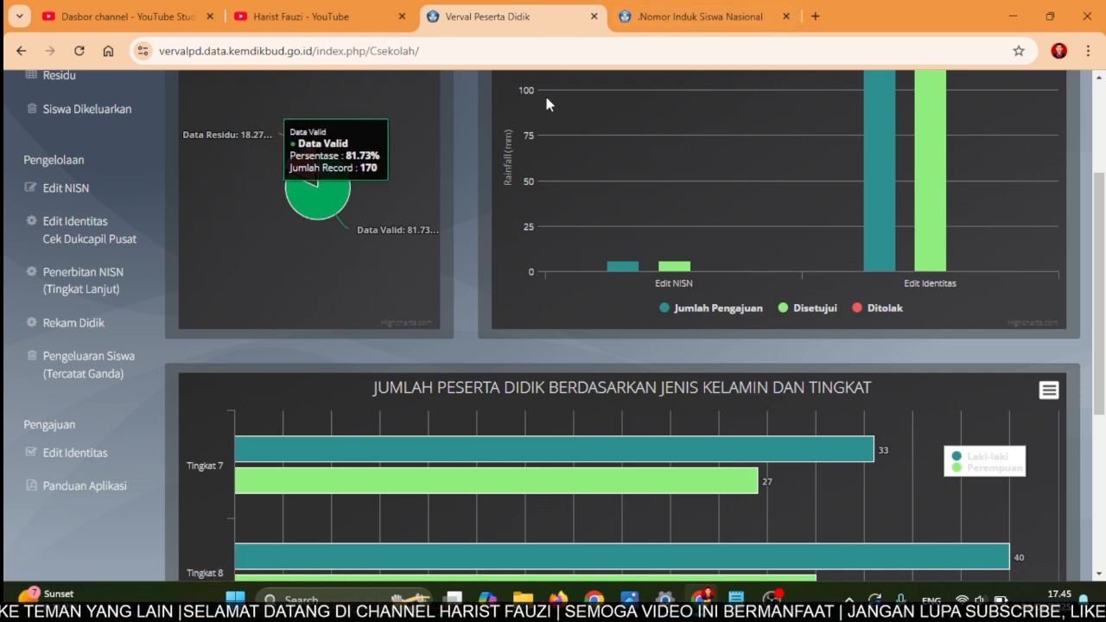
{"action": "left_click", "coordinate": [53, 458]}
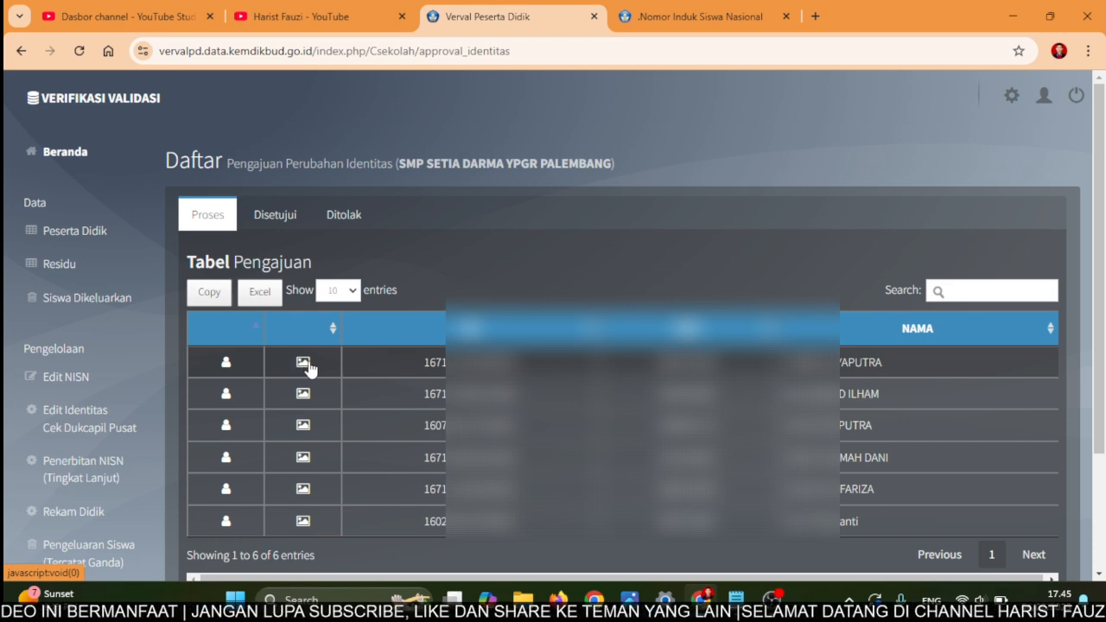
{"action": "left_click", "coordinate": [302, 364]}
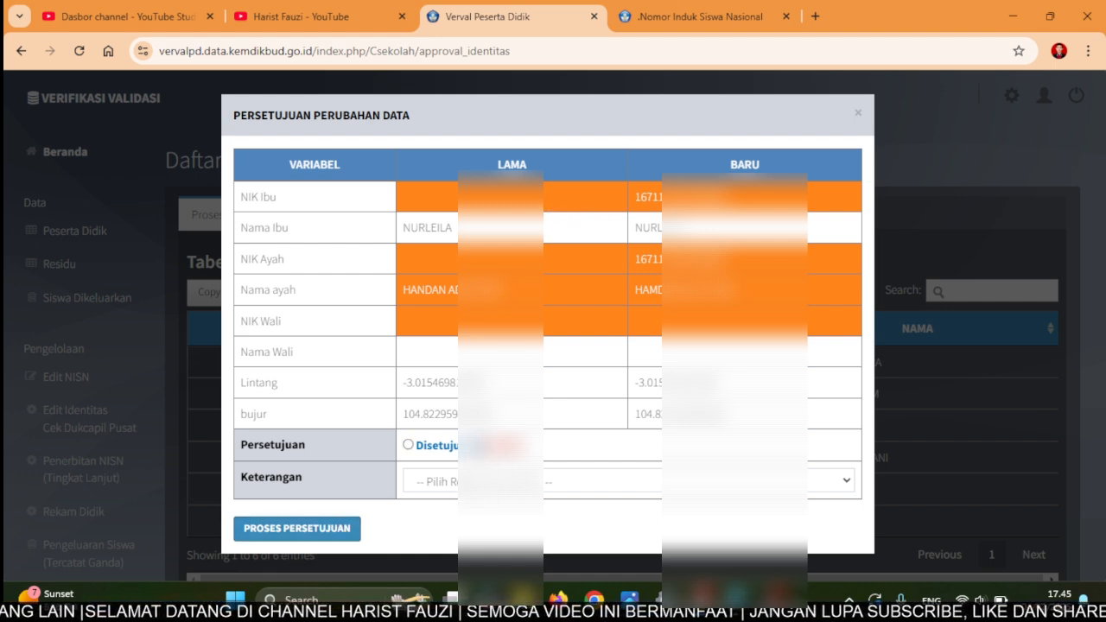
{"action": "left_click", "coordinate": [506, 485]}
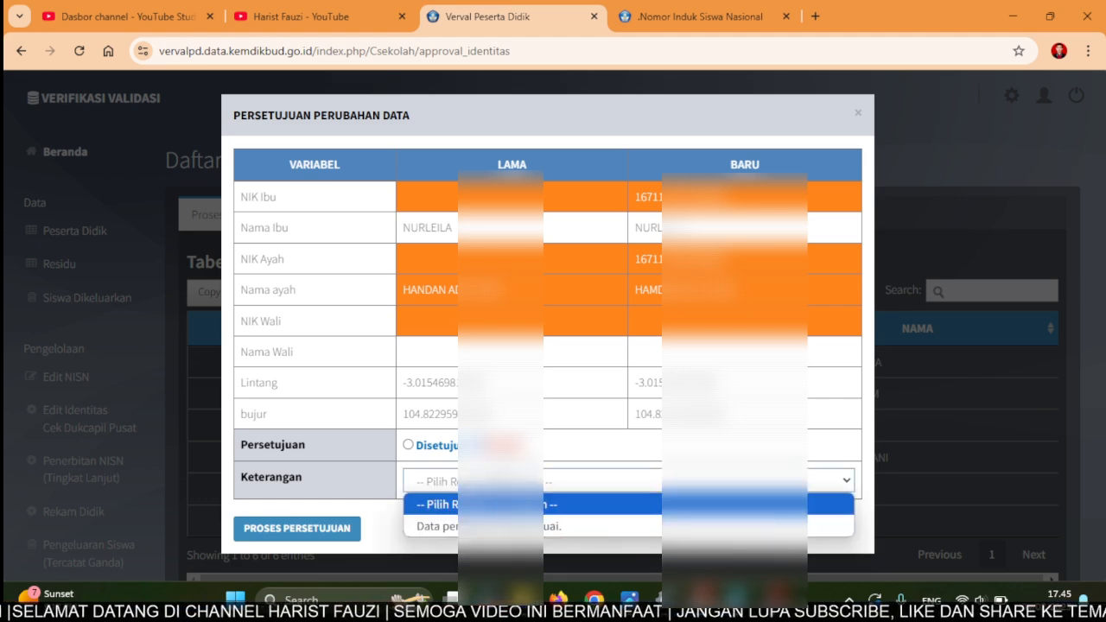
{"action": "left_click", "coordinate": [506, 481]}
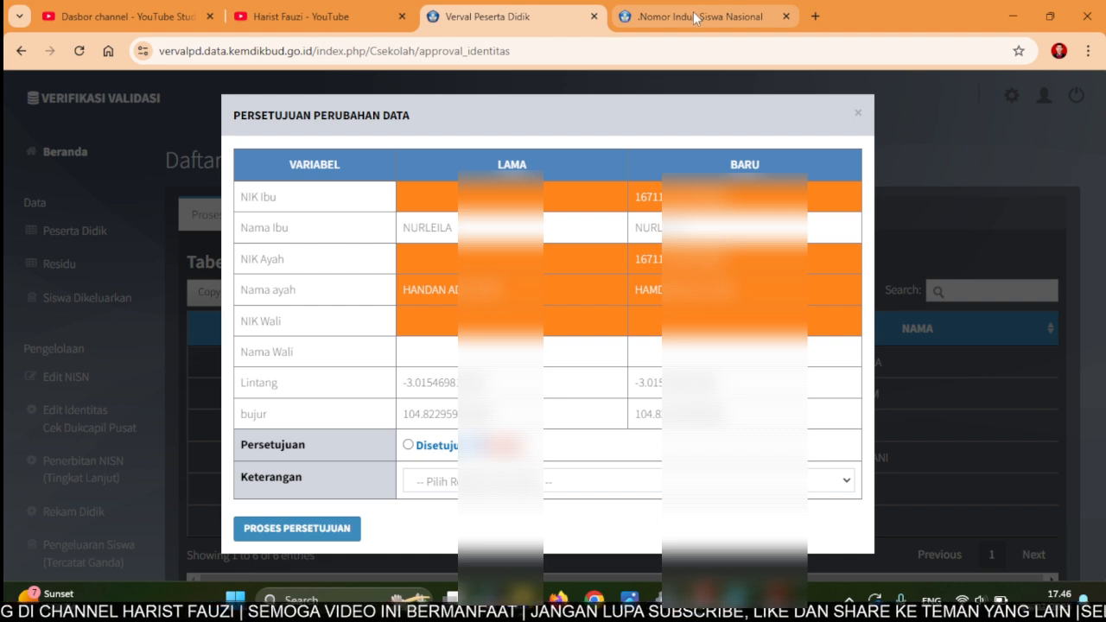
{"action": "mouse_move", "coordinate": [694, 13]}
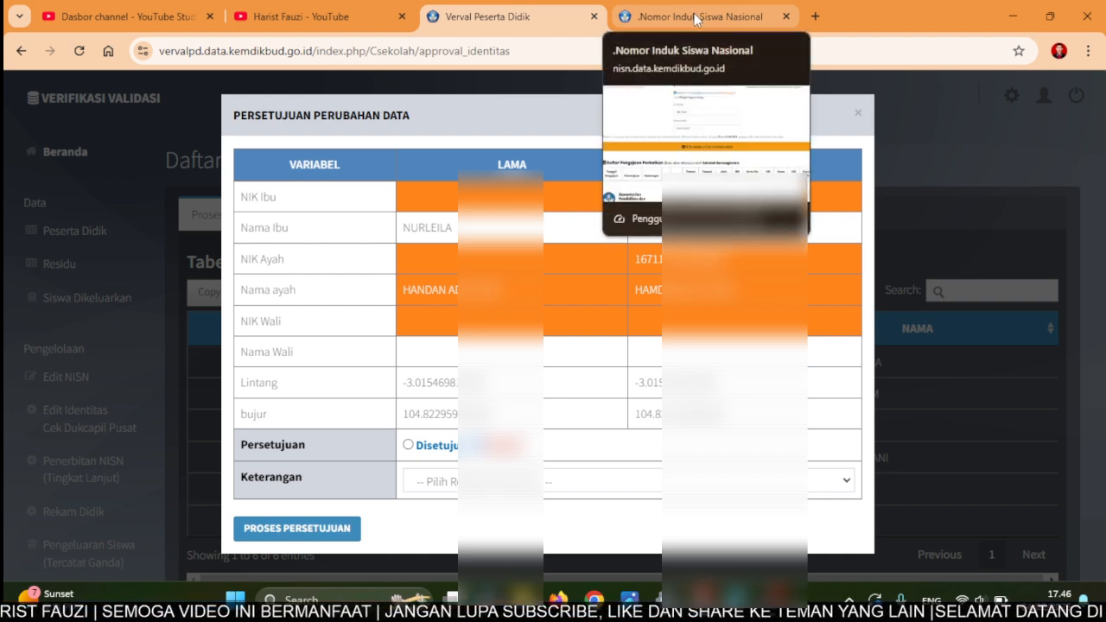
{"action": "left_click", "coordinate": [858, 114]}
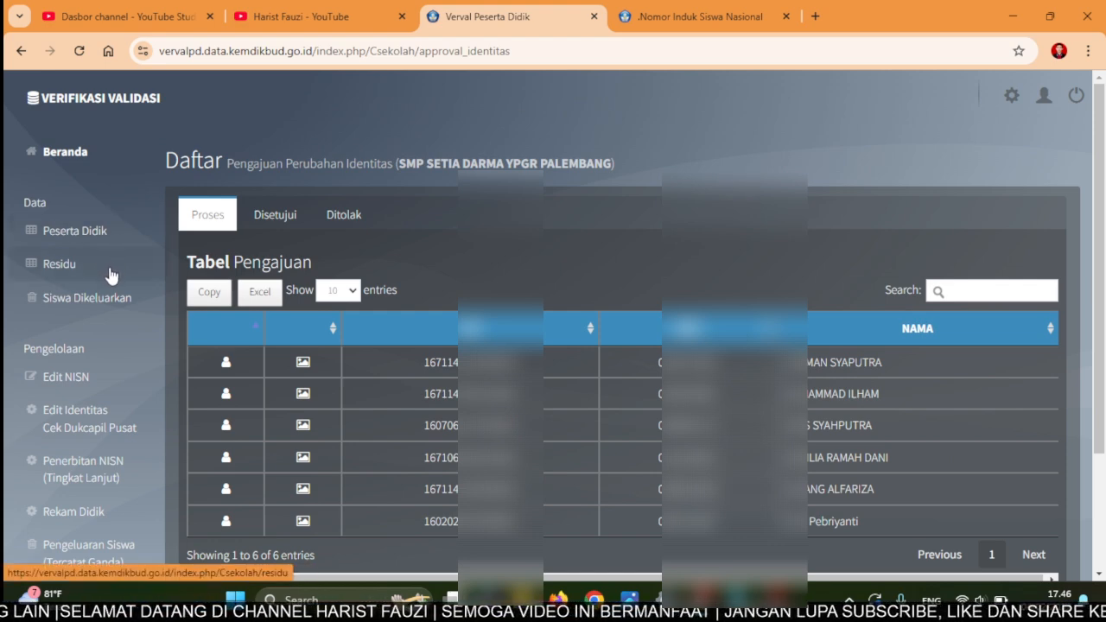
- Open Edit Identitas, find the student in Daftar Siswa by part of their name, and review the form
{"action": "left_click", "coordinate": [84, 432]}
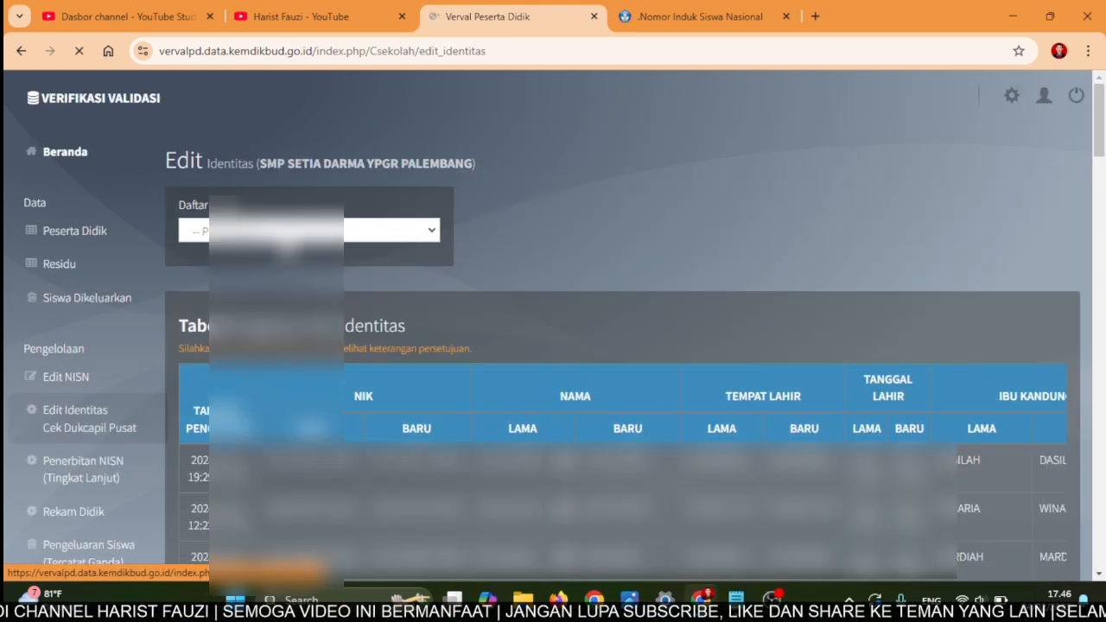
{"action": "left_click", "coordinate": [286, 232]}
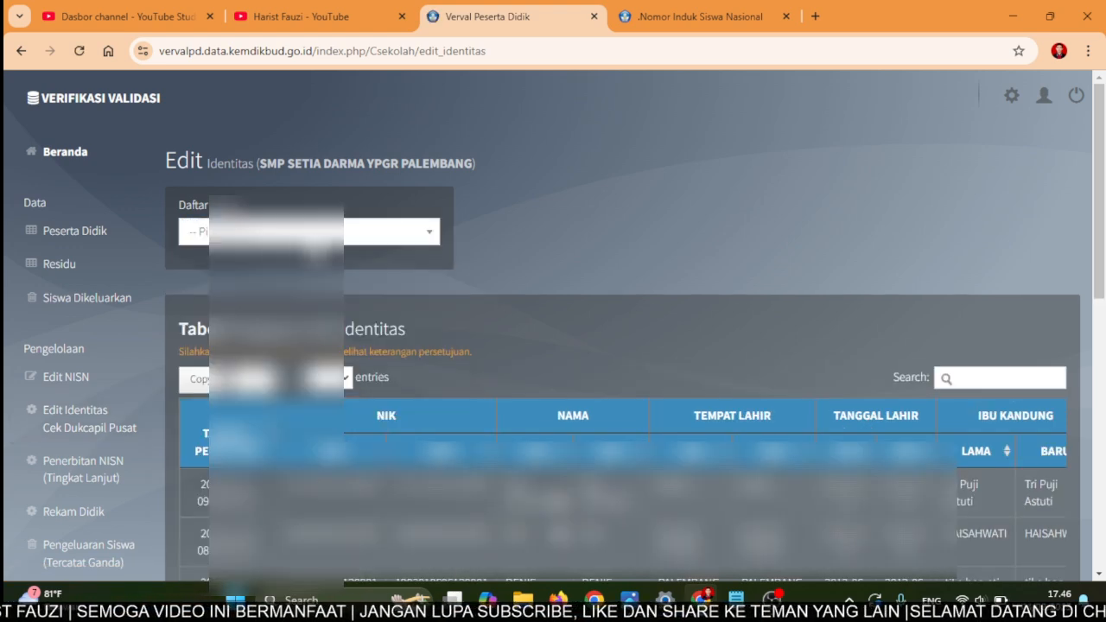
{"action": "left_click", "coordinate": [313, 238]}
{"action": "type", "text": "IND"}
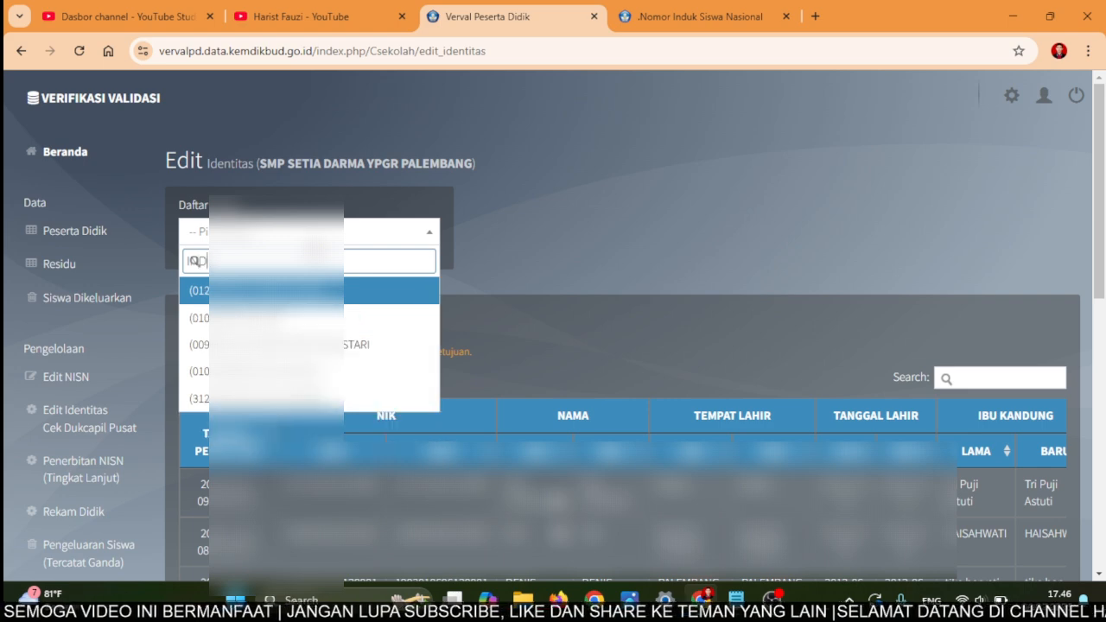
{"action": "left_click", "coordinate": [294, 318]}
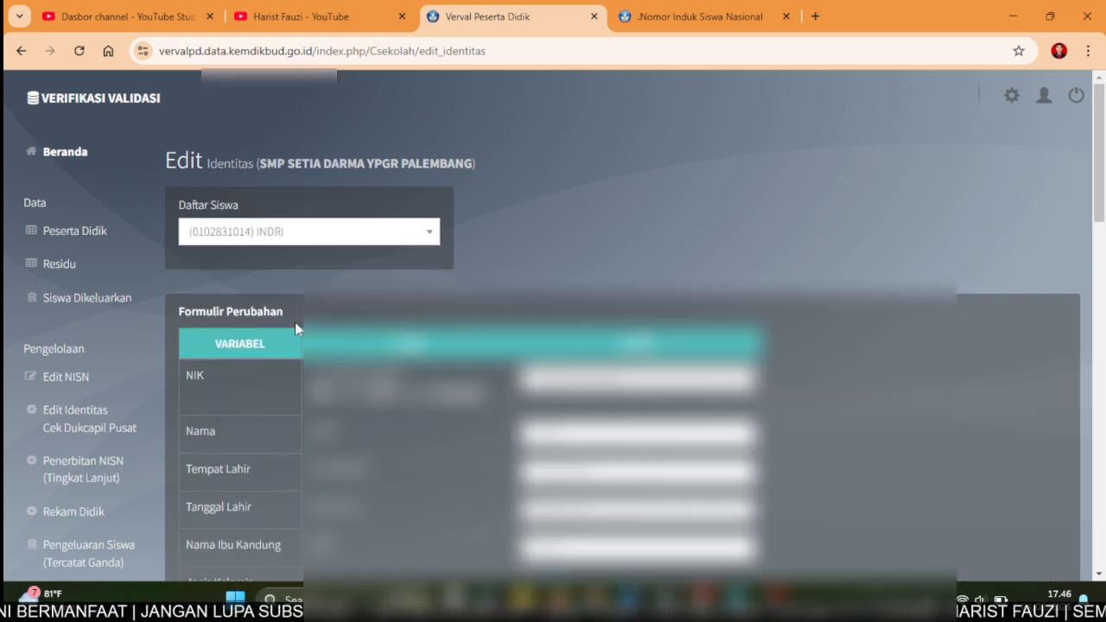
{"action": "scroll", "coordinate": [553, 328], "scroll_direction": "down", "scroll_amount": 1}
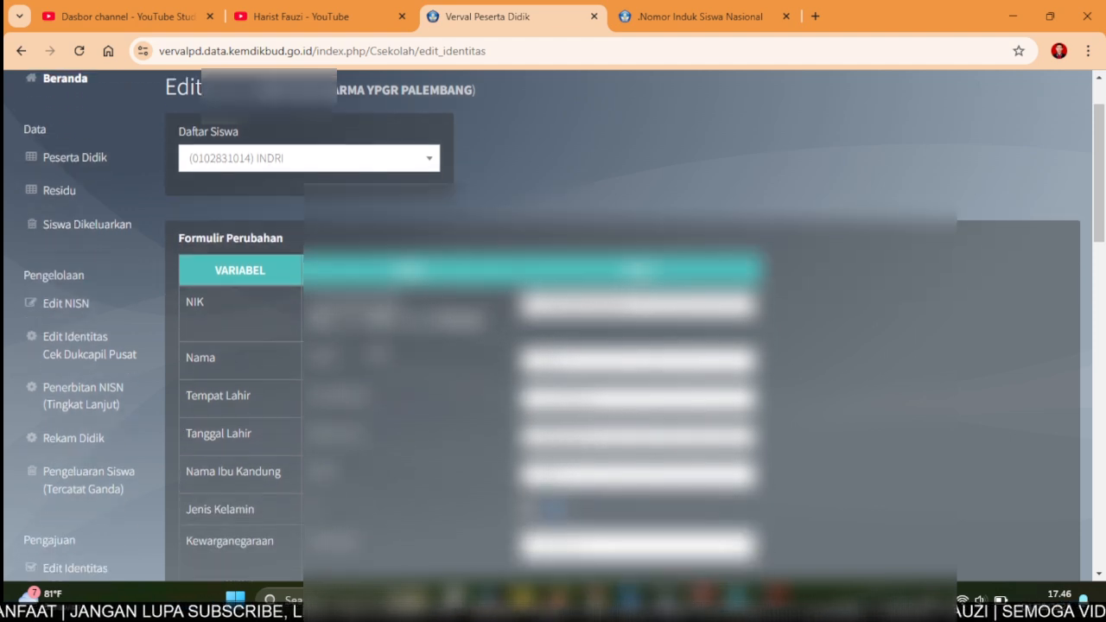
{"action": "scroll", "coordinate": [259, 234], "scroll_direction": "down", "scroll_amount": 1}
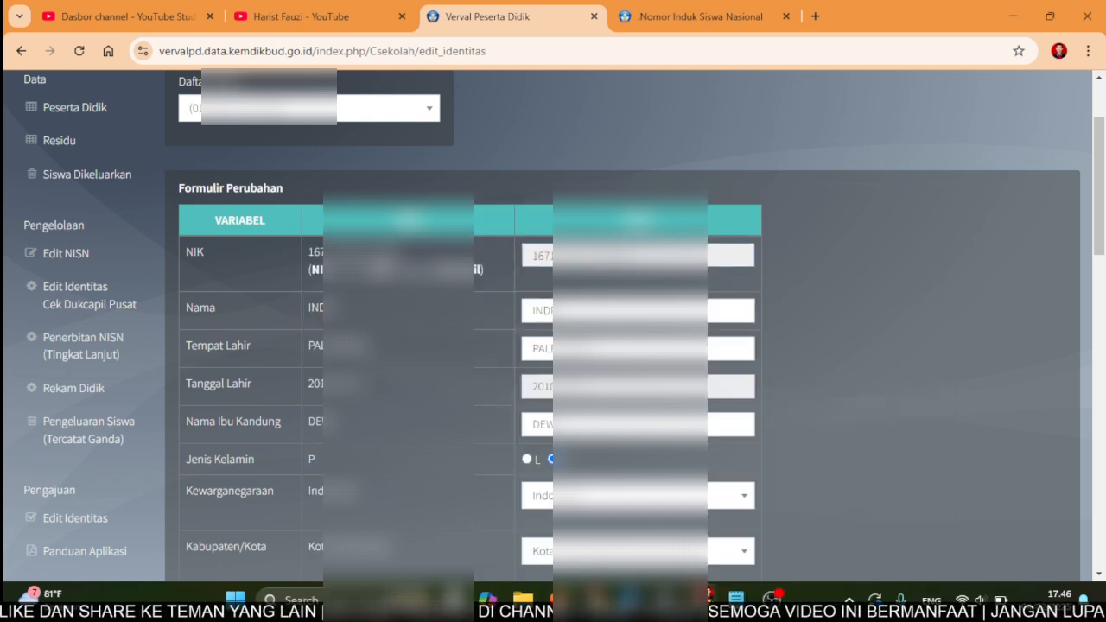
{"action": "scroll", "coordinate": [553, 328], "scroll_direction": "down", "scroll_amount": 1}
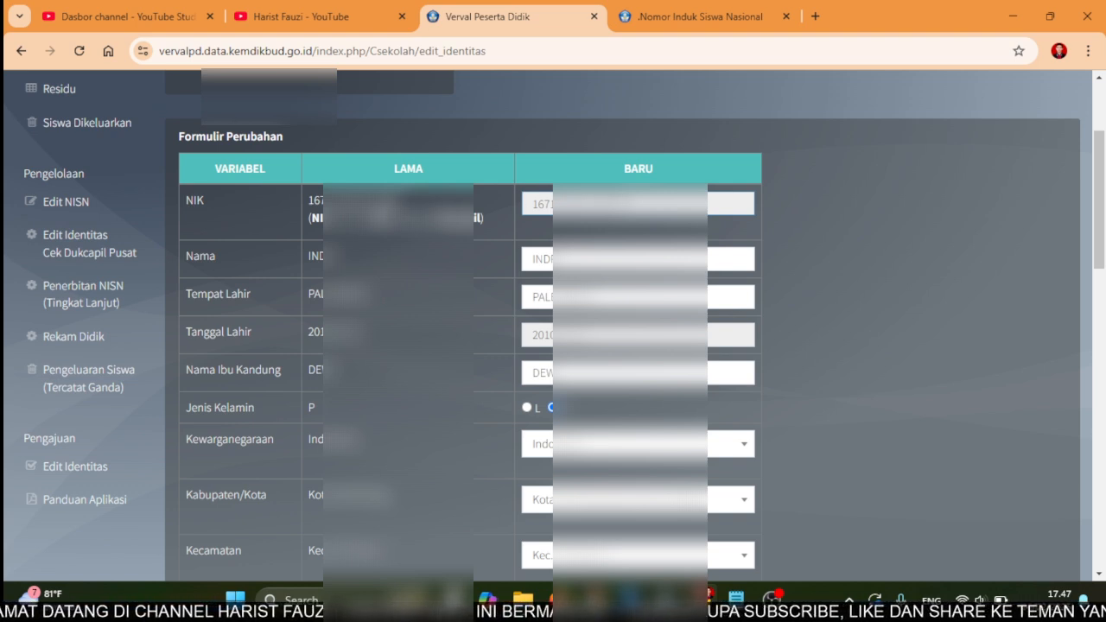
{"action": "scroll", "coordinate": [552, 346], "scroll_direction": "down", "scroll_amount": 1}
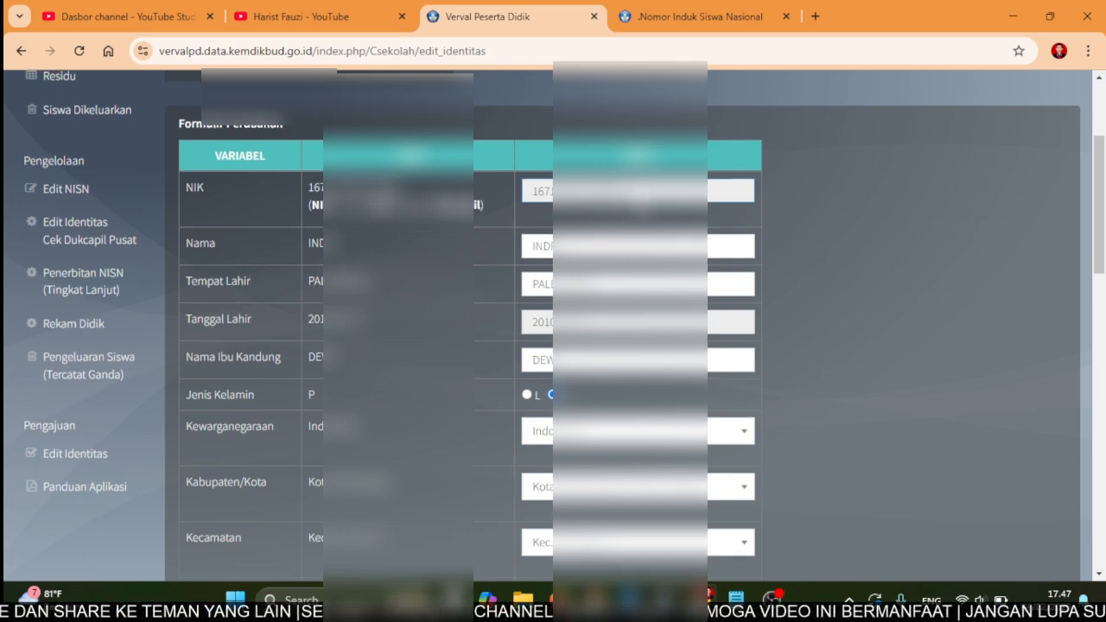
{"action": "scroll", "coordinate": [553, 345], "scroll_direction": "down", "scroll_amount": 1}
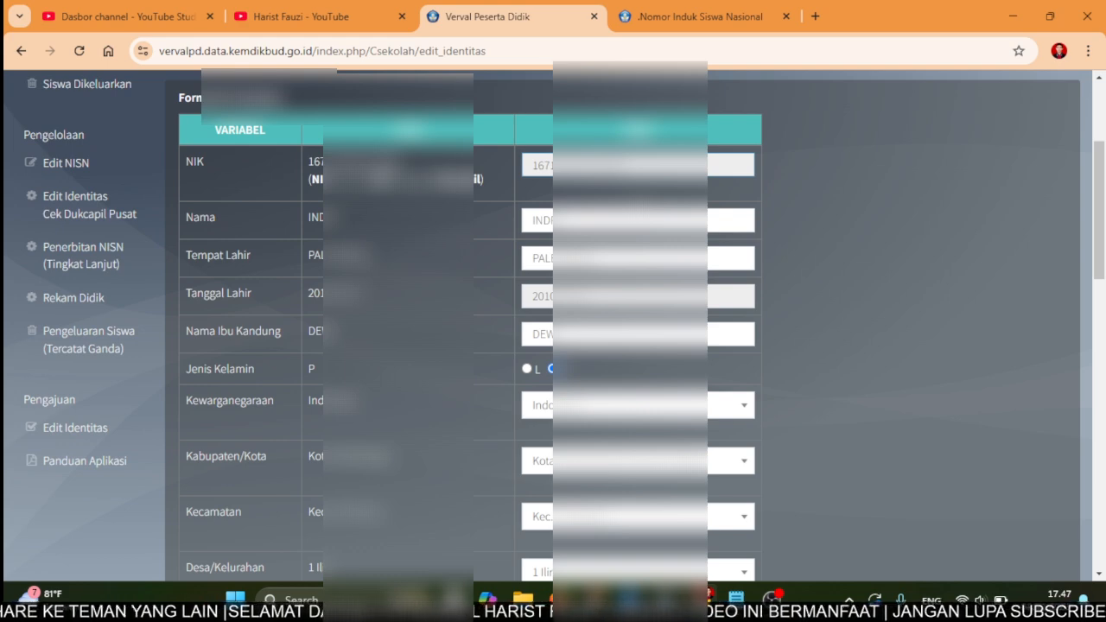
{"action": "scroll", "coordinate": [630, 182], "scroll_direction": "down", "scroll_amount": 1}
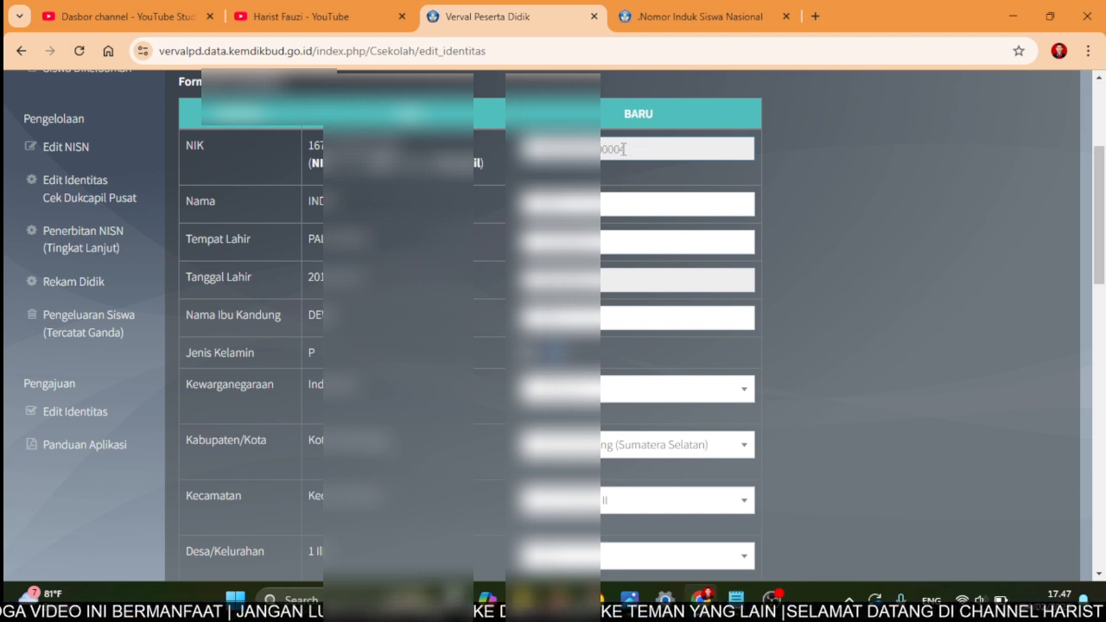
- Validate the student's identity against population records, getting the data-mismatch and empty-citizenship notice
{"action": "right_click", "coordinate": [602, 149]}
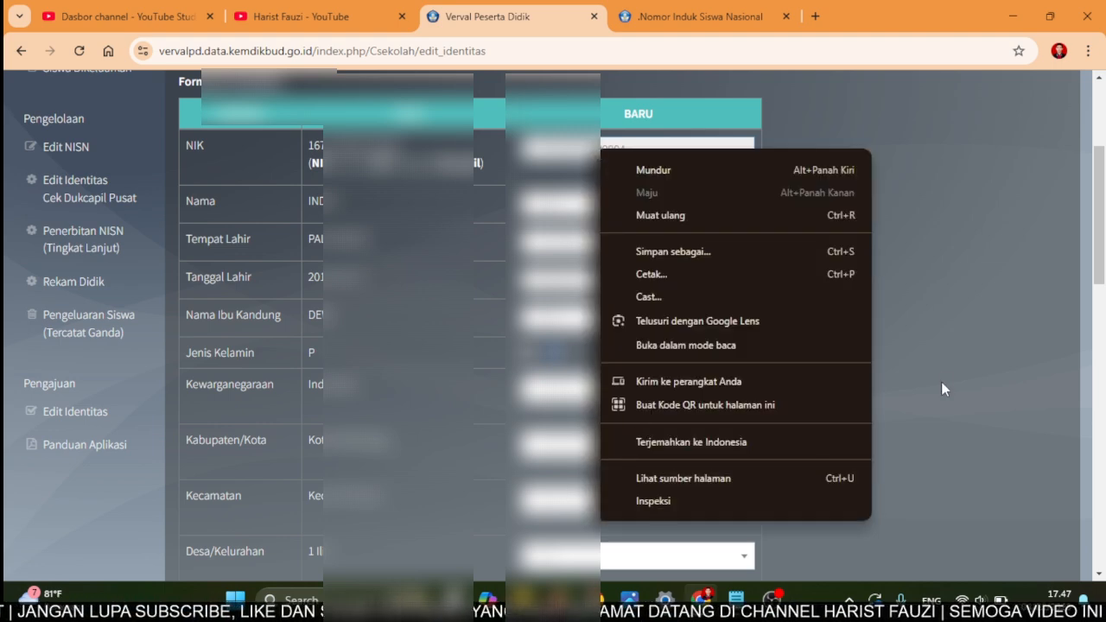
{"action": "left_click", "coordinate": [948, 346]}
{"action": "scroll", "coordinate": [353, 442], "scroll_direction": "down", "scroll_amount": 2}
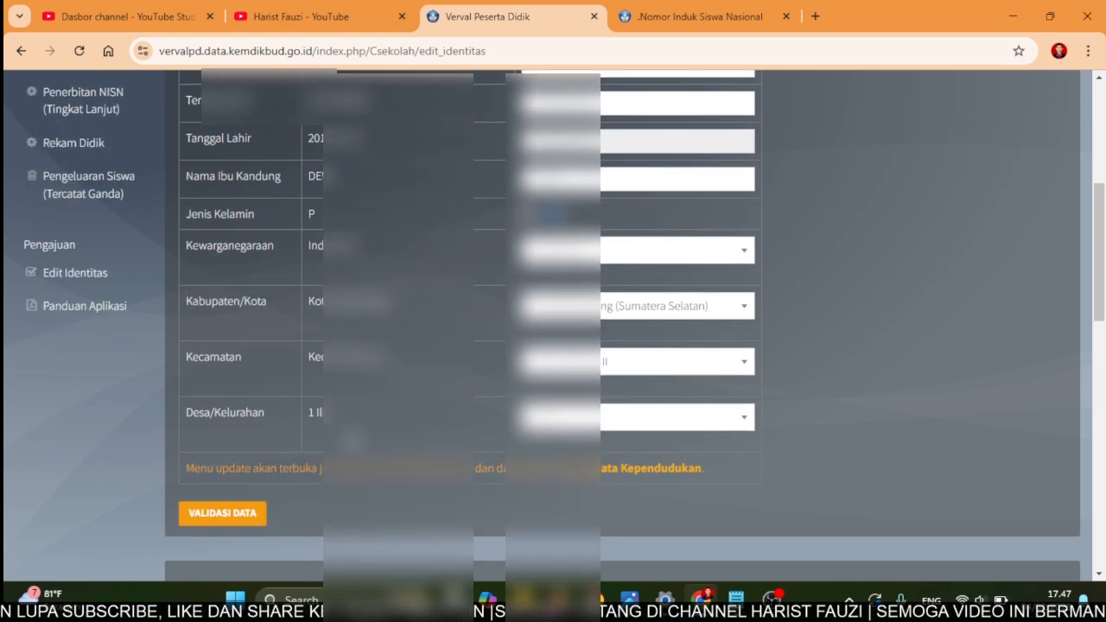
{"action": "left_click", "coordinate": [239, 518]}
{"action": "scroll", "coordinate": [309, 511], "scroll_direction": "down", "scroll_amount": 5}
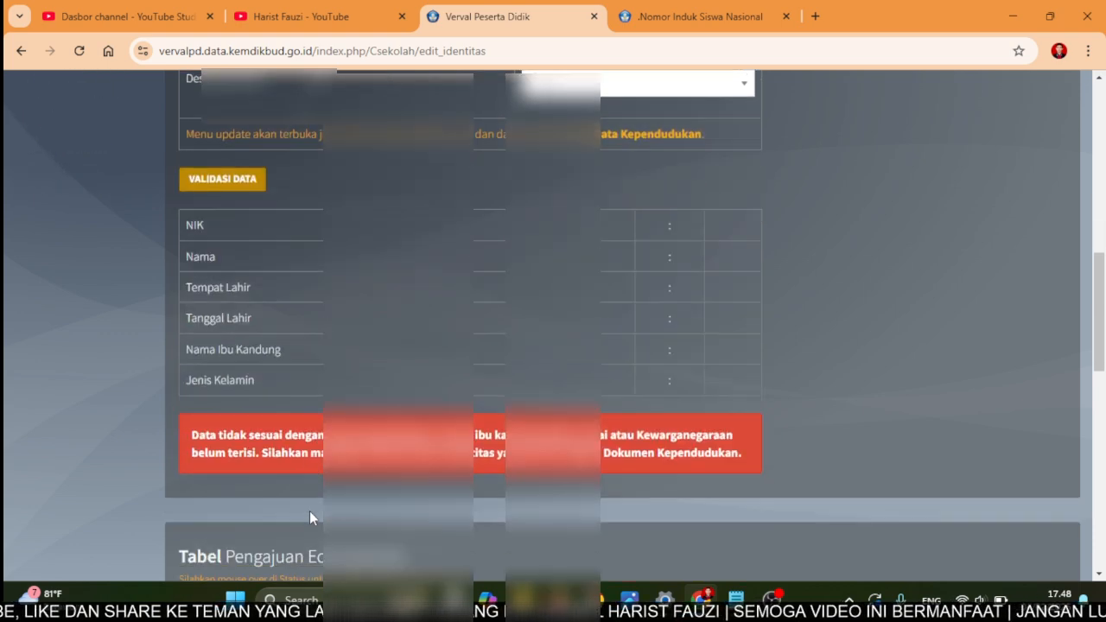
{"action": "scroll", "coordinate": [309, 511], "scroll_direction": "down", "scroll_amount": 1}
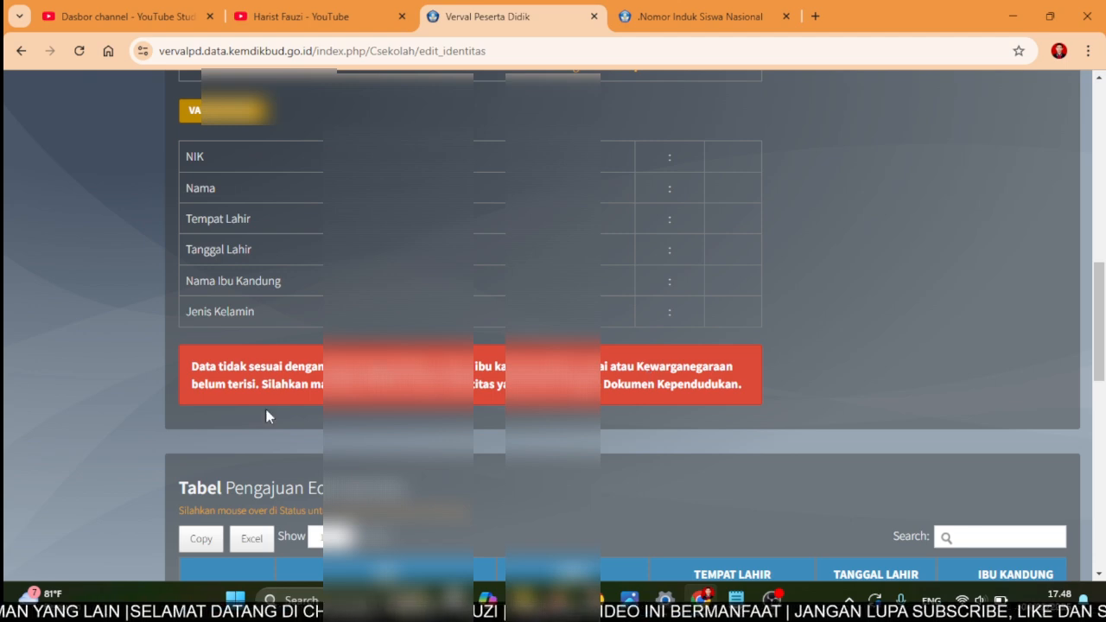
- Back at Formulir Perubahan, bring up the browser context menu on the read-only NIK BARU field
{"action": "scroll", "coordinate": [266, 416], "scroll_direction": "up", "scroll_amount": 2}
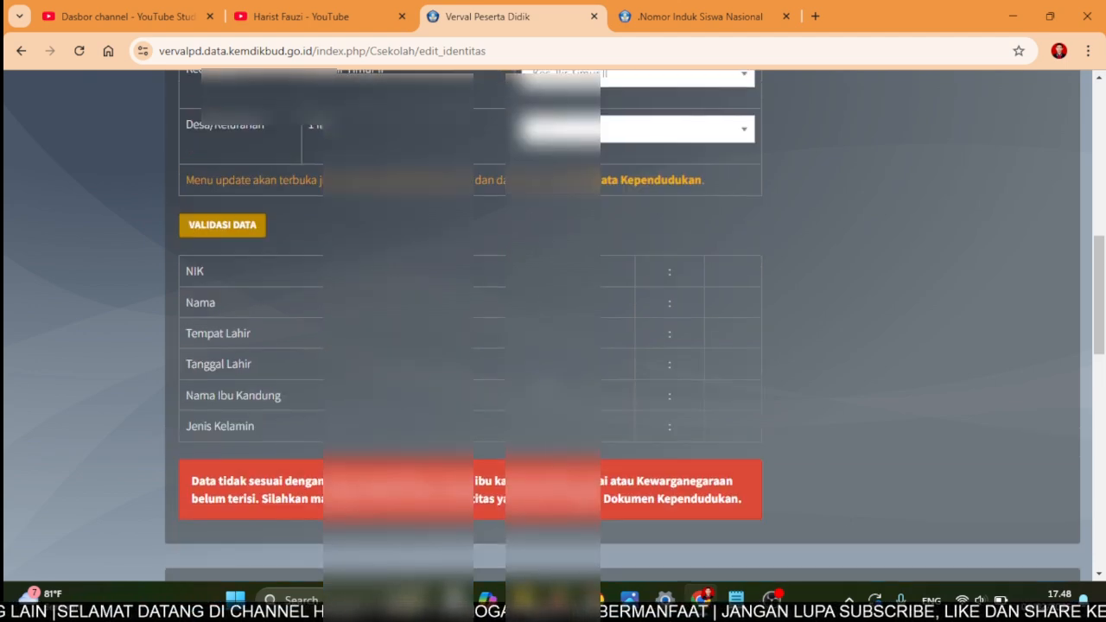
{"action": "scroll", "coordinate": [488, 281], "scroll_direction": "up", "scroll_amount": 4}
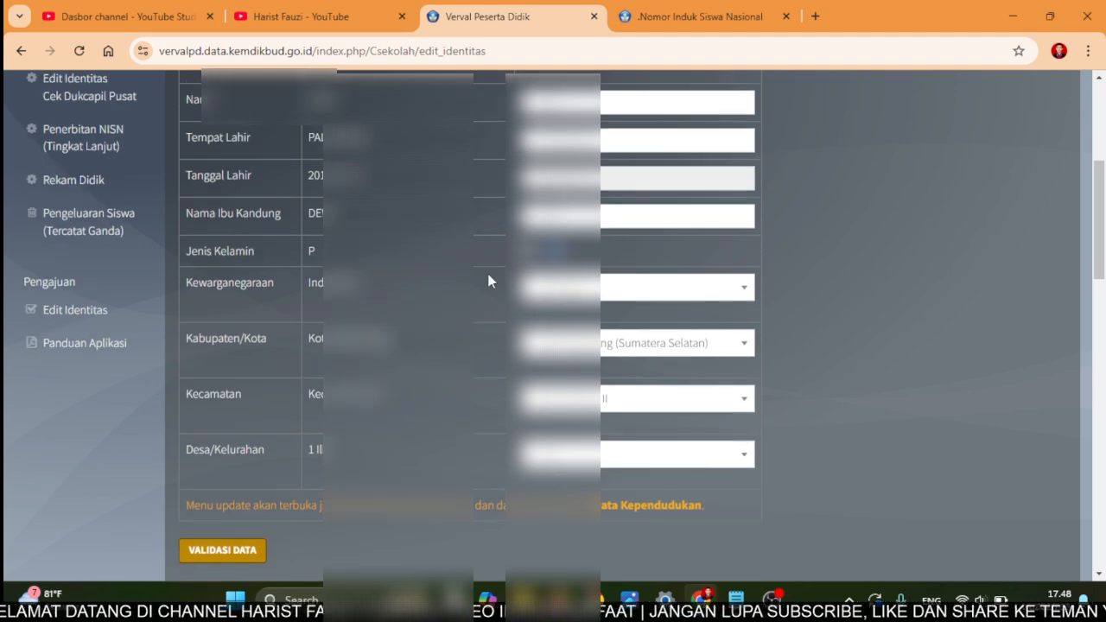
{"action": "scroll", "coordinate": [488, 281], "scroll_direction": "up", "scroll_amount": 2}
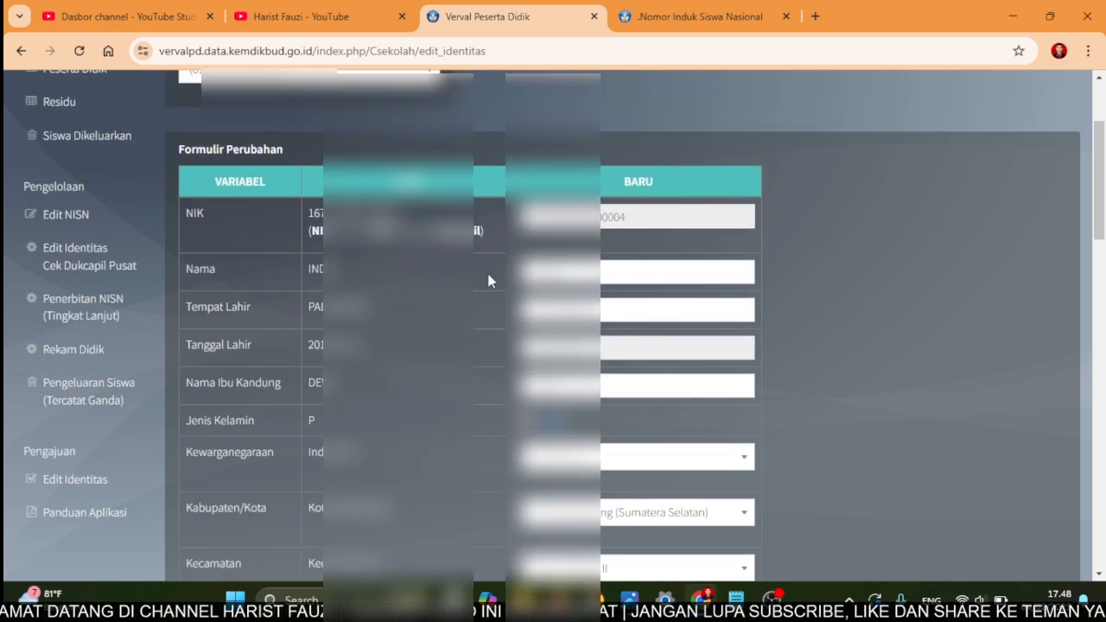
{"action": "left_click", "coordinate": [637, 219]}
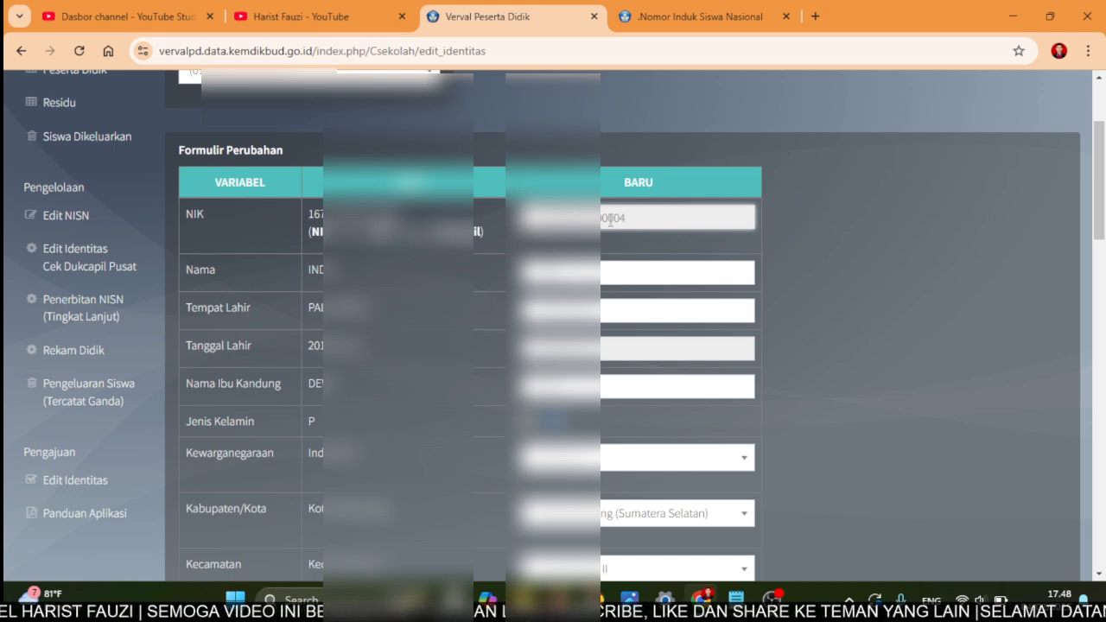
{"action": "right_click", "coordinate": [602, 211]}
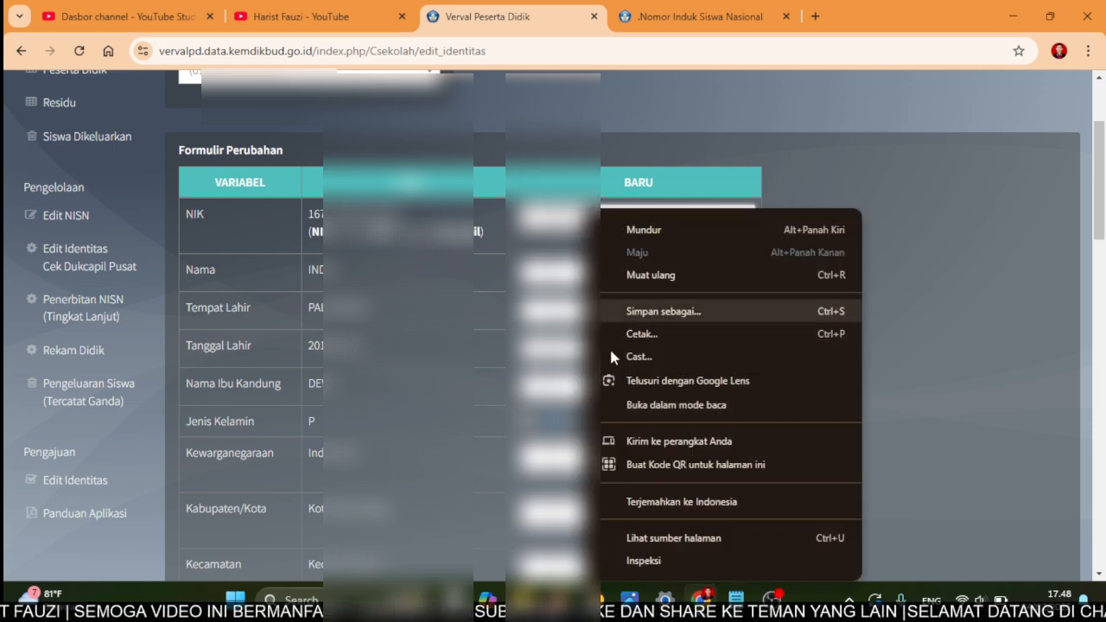
- Inspect the nik_baru input, delete its readonly="true" attribute, and size the emulated page to 742 px
{"action": "left_click", "coordinate": [665, 568]}
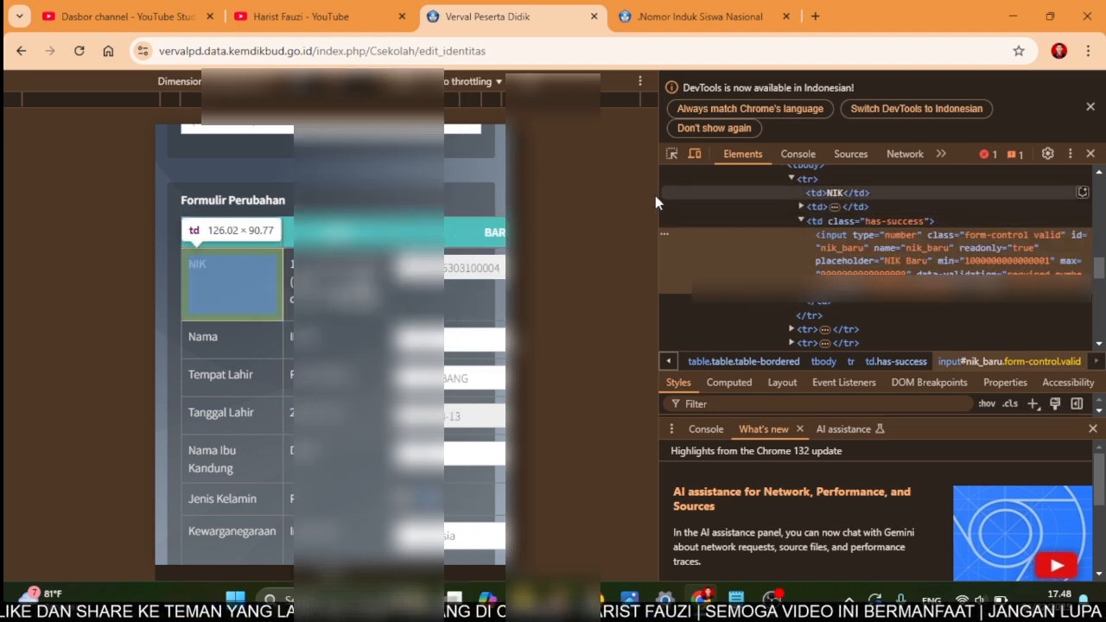
{"action": "left_click_drag", "start_coordinate": [660, 196], "coordinate": [604, 205]}
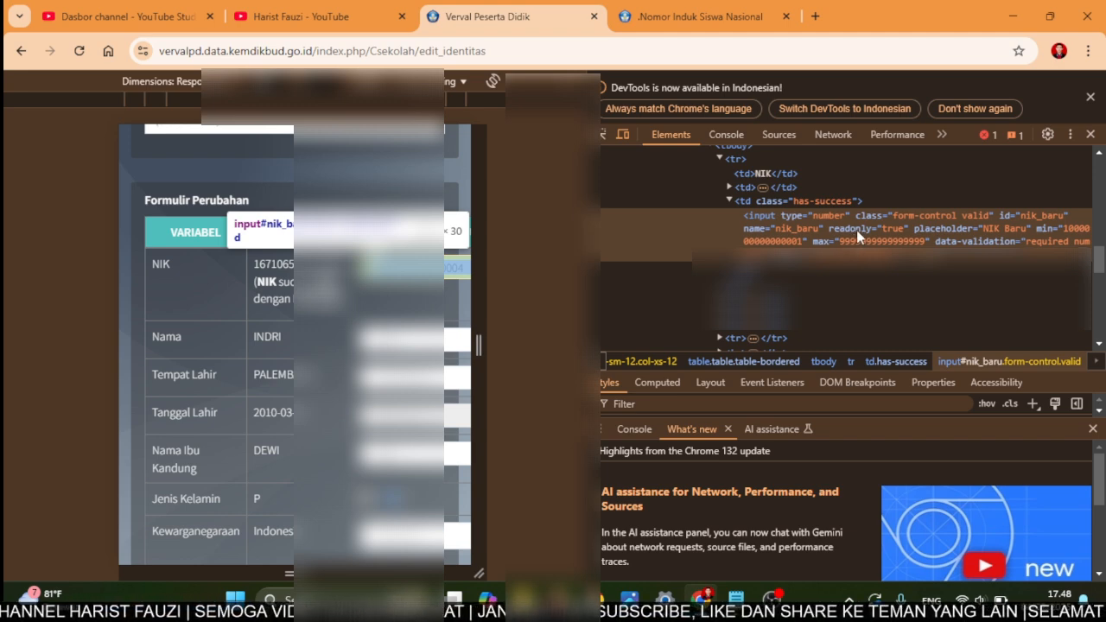
{"action": "double_click", "coordinate": [856, 229]}
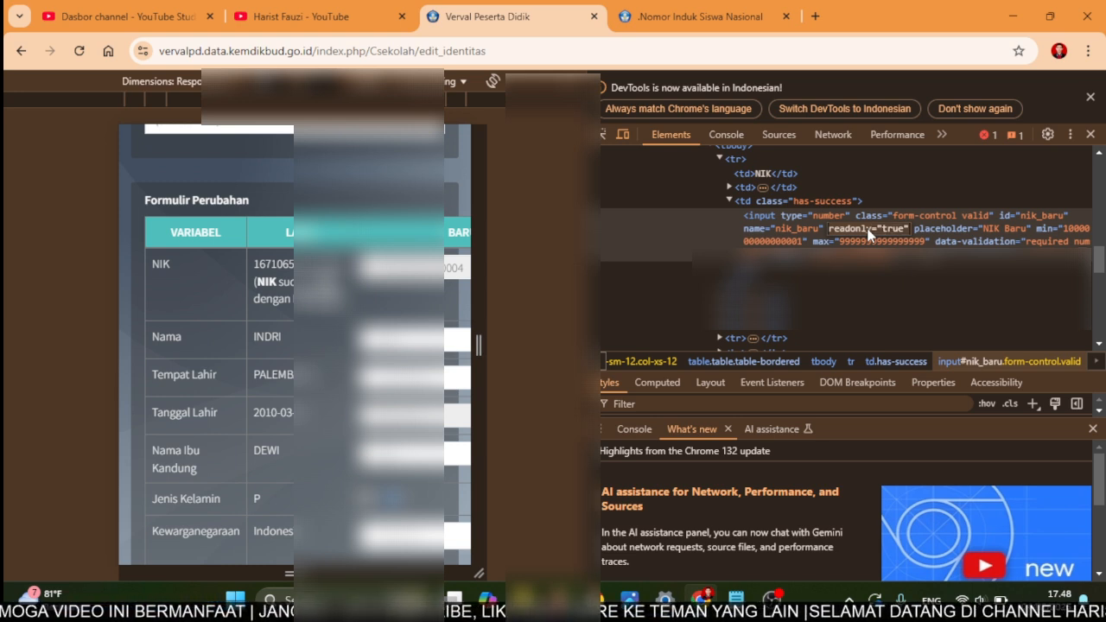
{"action": "key", "text": "BackSpace"}
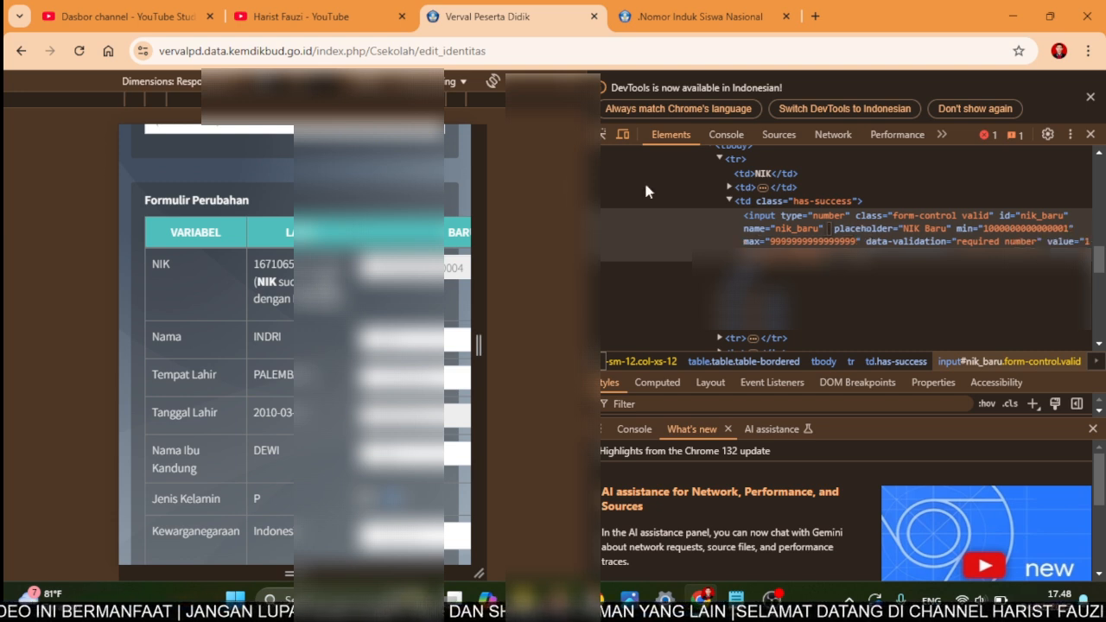
{"action": "key", "text": "Return"}
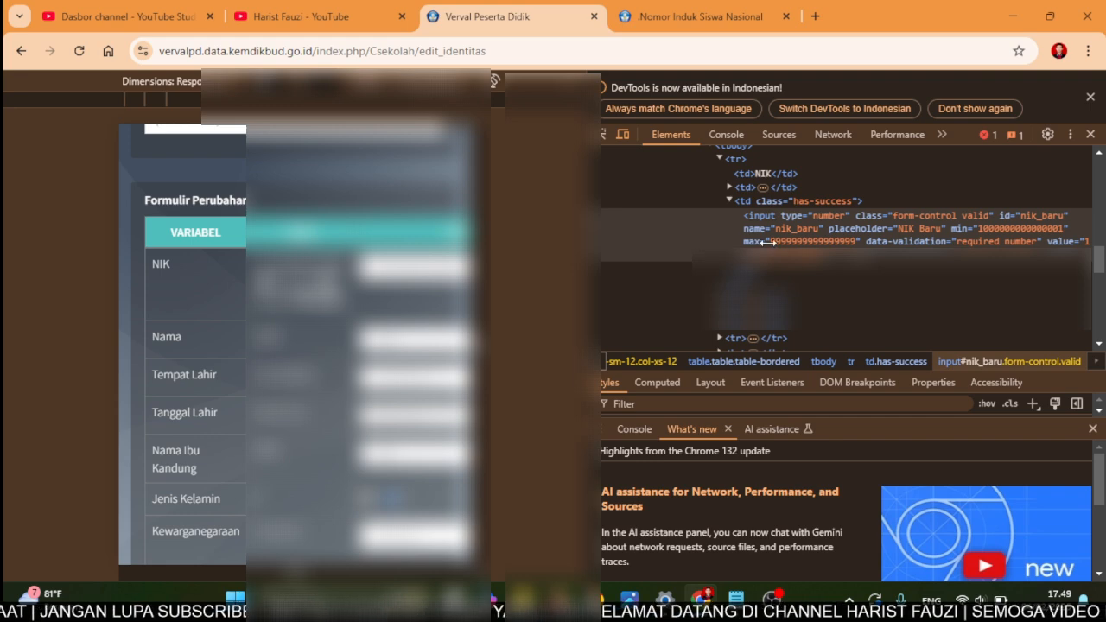
{"action": "left_click_drag", "start_coordinate": [599, 239], "coordinate": [768, 239]}
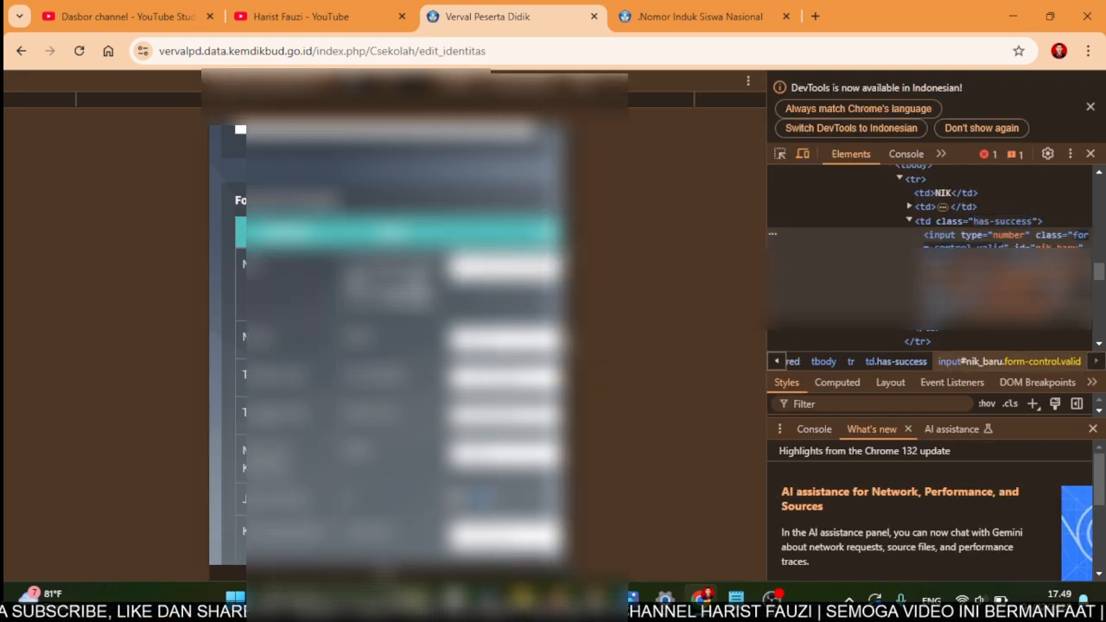
{"action": "left_click_drag", "start_coordinate": [634, 254], "coordinate": [689, 254]}
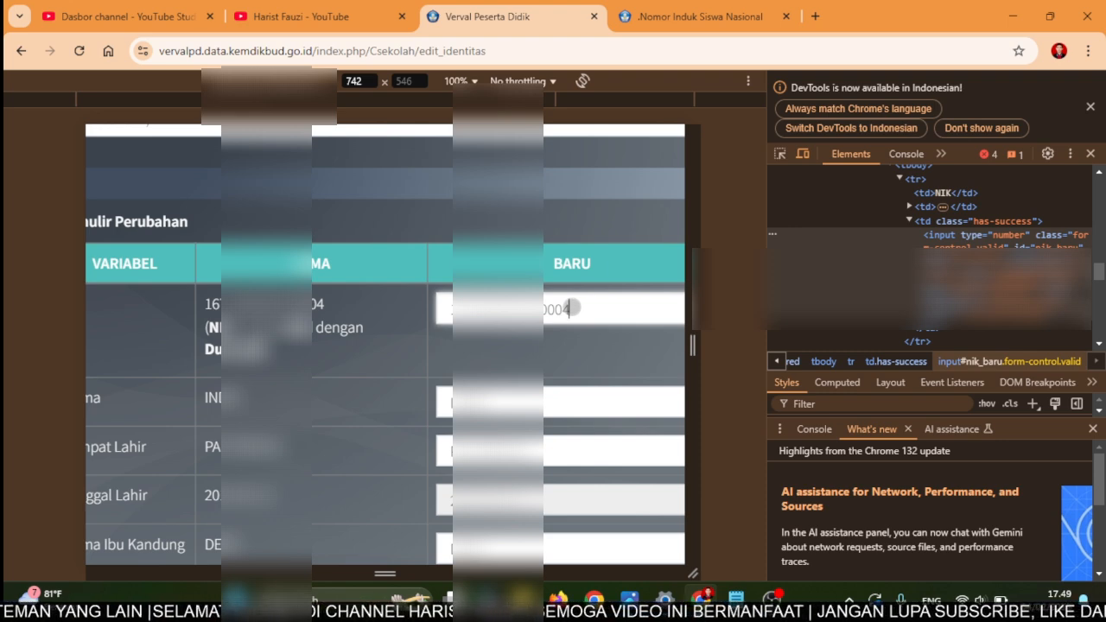
- Change the last digit of NIK BARU and add two letters to the start of Nama
{"action": "key", "text": "BackSpace"}
{"action": "scroll", "coordinate": [572, 307], "scroll_direction": "down", "scroll_amount": 1}
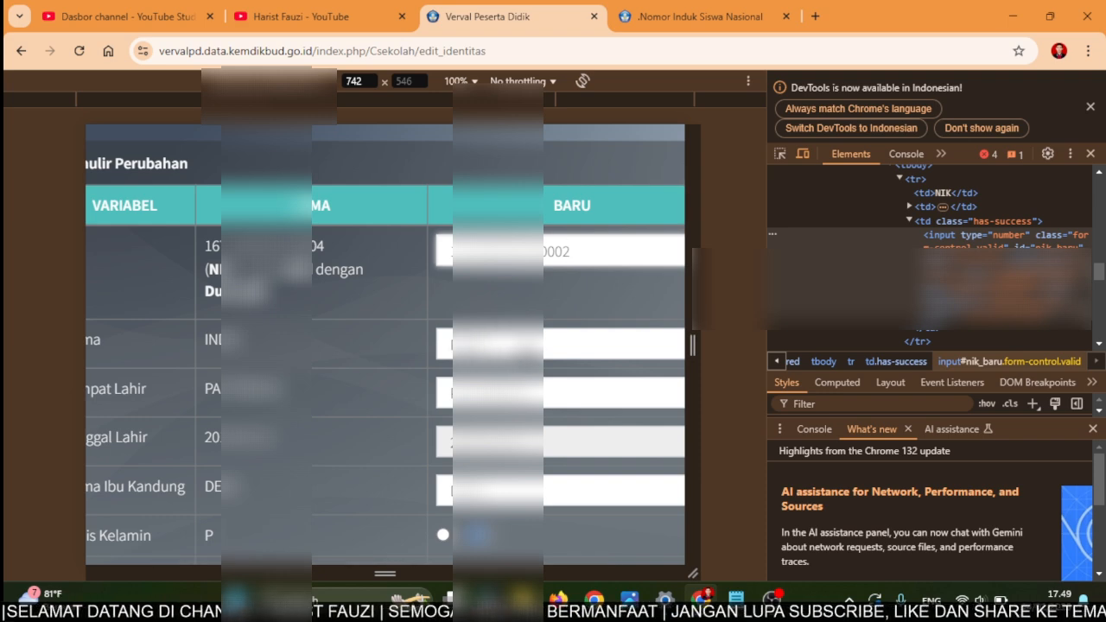
{"action": "double_click", "coordinate": [555, 323]}
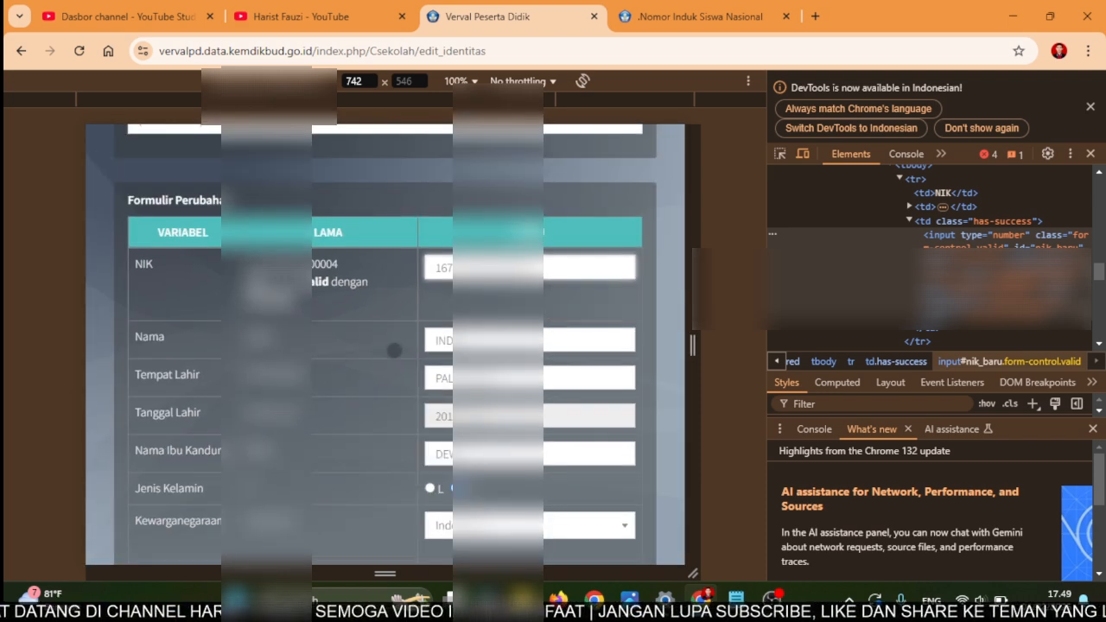
{"action": "left_click", "coordinate": [436, 341]}
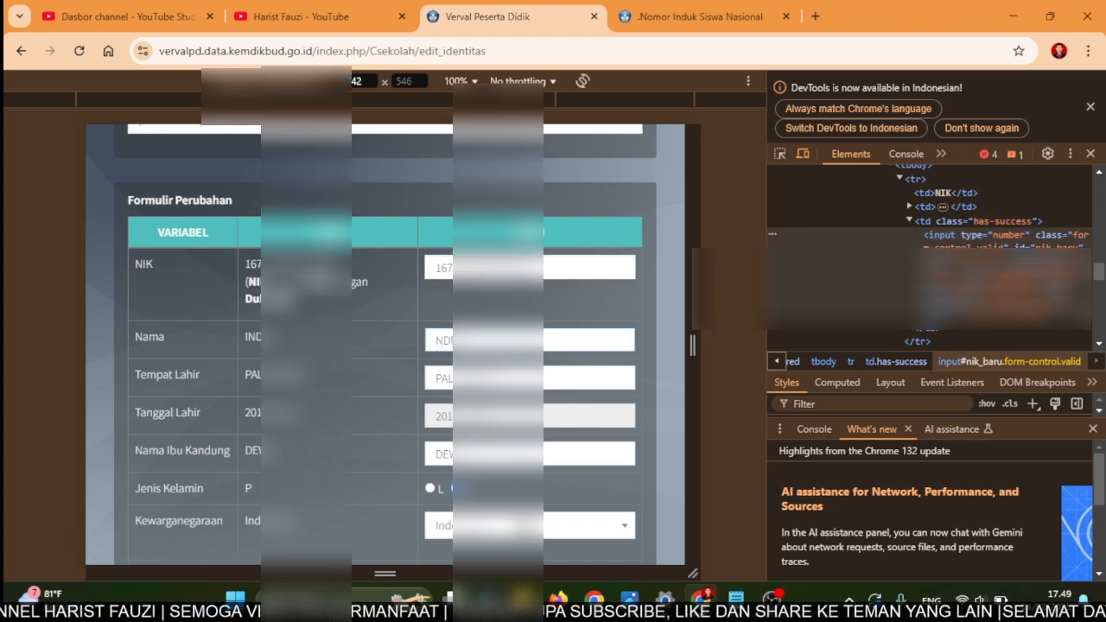
{"action": "type", "text": "GIT"}
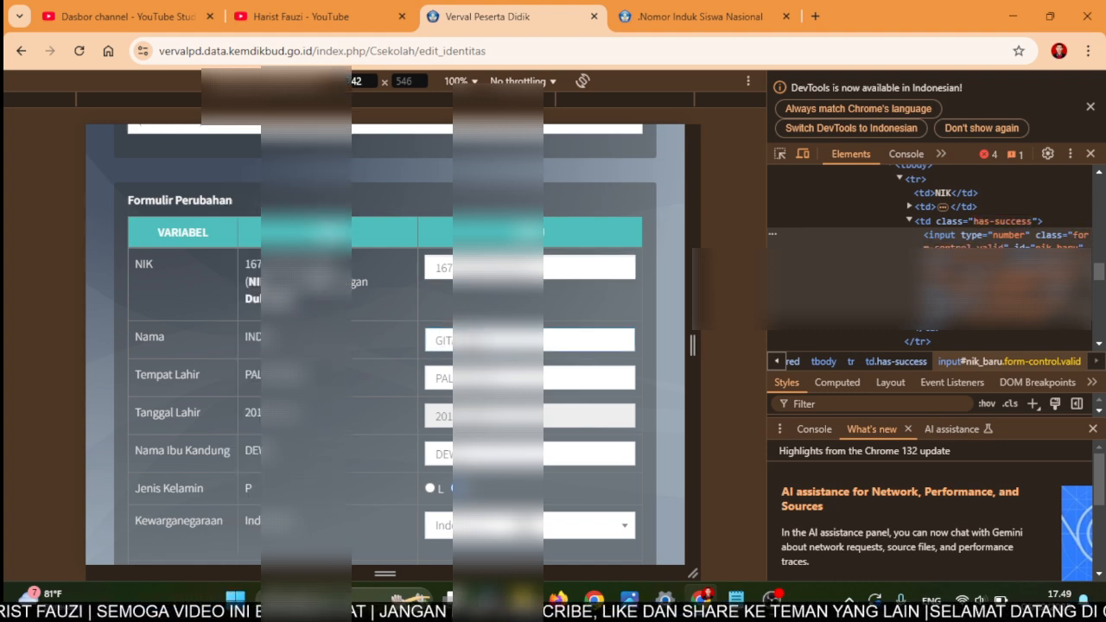
- Set Tanggal Lahir to a birth date one year earlier using the calendar
{"action": "scroll", "coordinate": [385, 345], "scroll_direction": "down", "scroll_amount": 1}
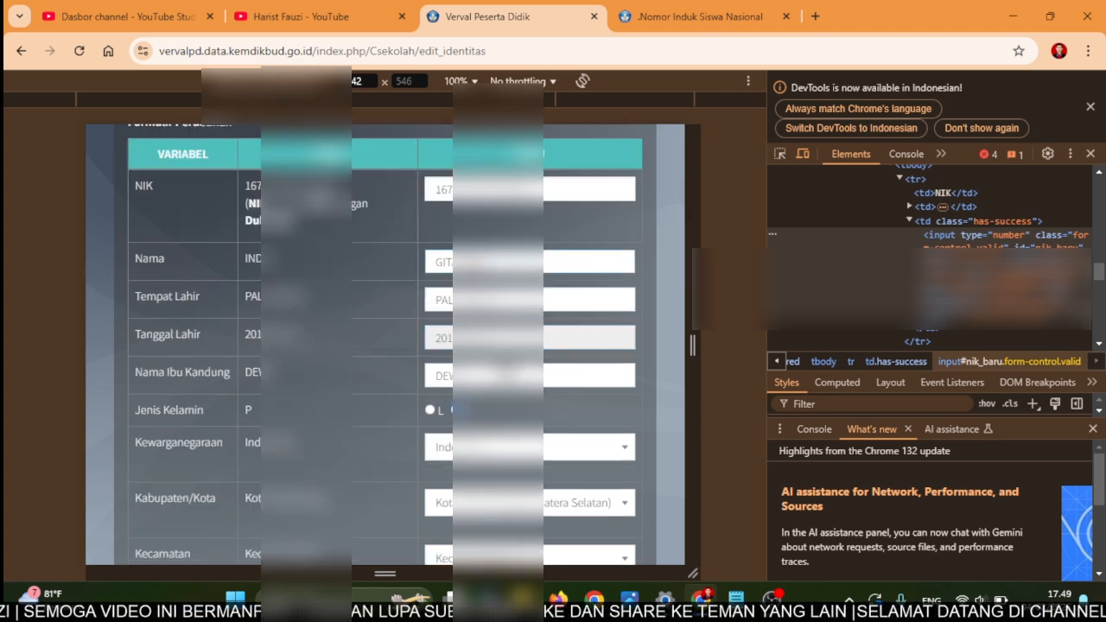
{"action": "left_click", "coordinate": [499, 339]}
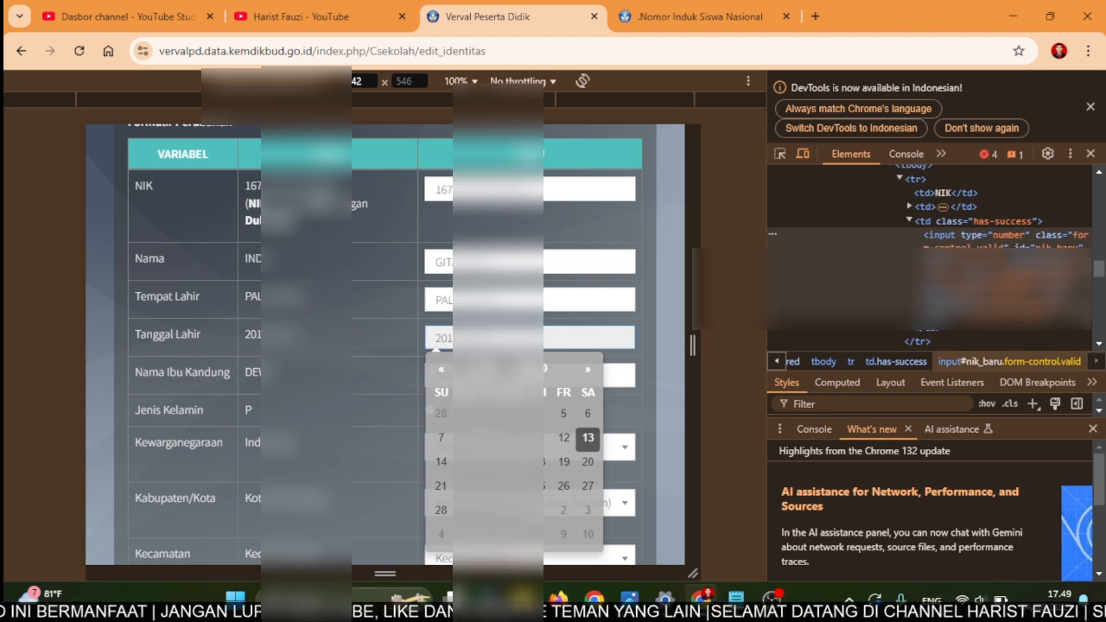
{"action": "left_click", "coordinate": [507, 369]}
{"action": "left_click", "coordinate": [440, 369]}
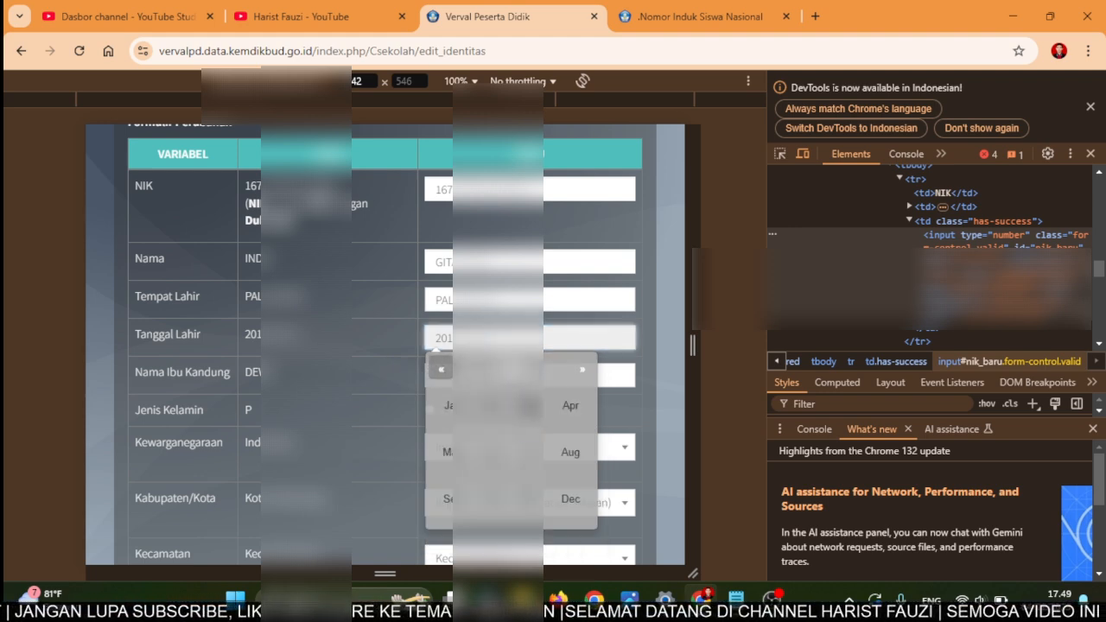
{"action": "left_click", "coordinate": [526, 405]}
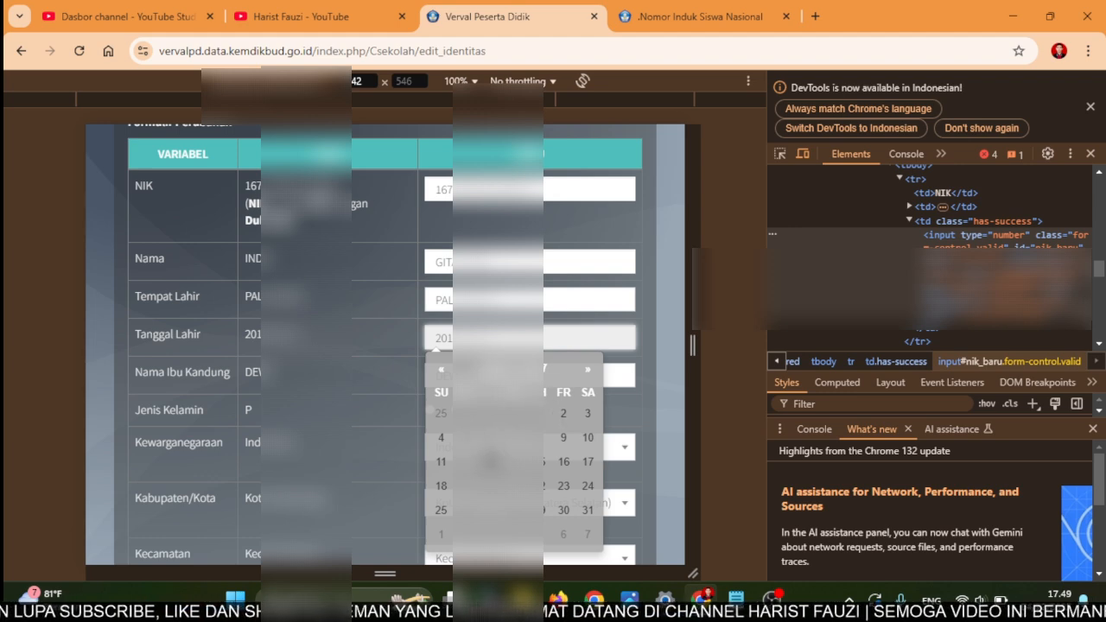
{"action": "left_click", "coordinate": [490, 464]}
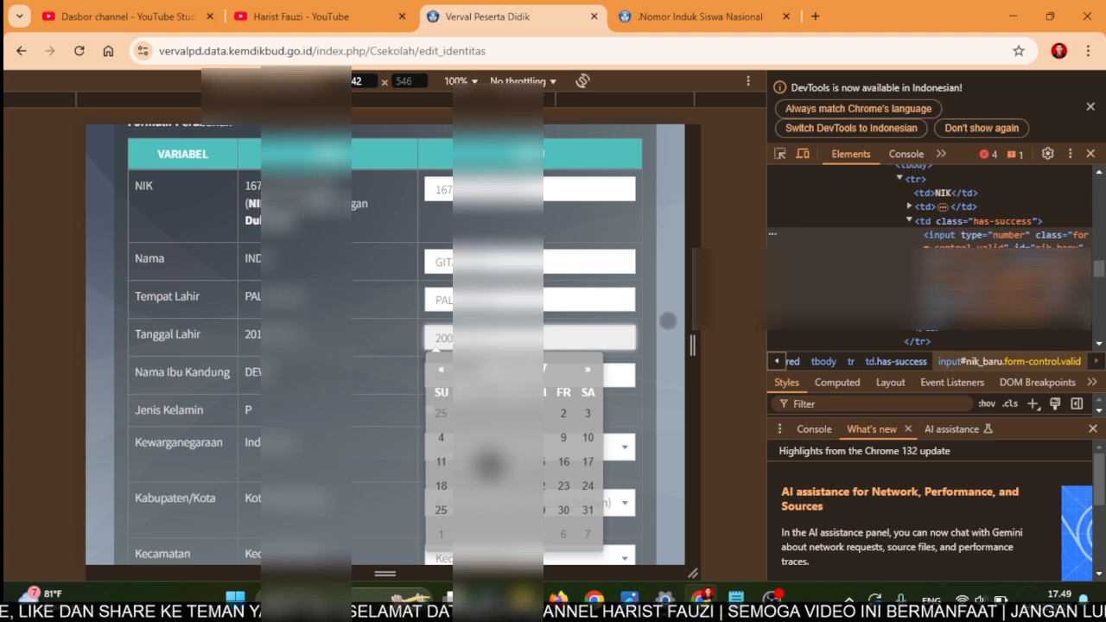
{"action": "left_click", "coordinate": [668, 320]}
- Change the start of Nama Ibu Kandung and run VALIDASI DATA
{"action": "scroll", "coordinate": [564, 355], "scroll_direction": "down", "scroll_amount": 1}
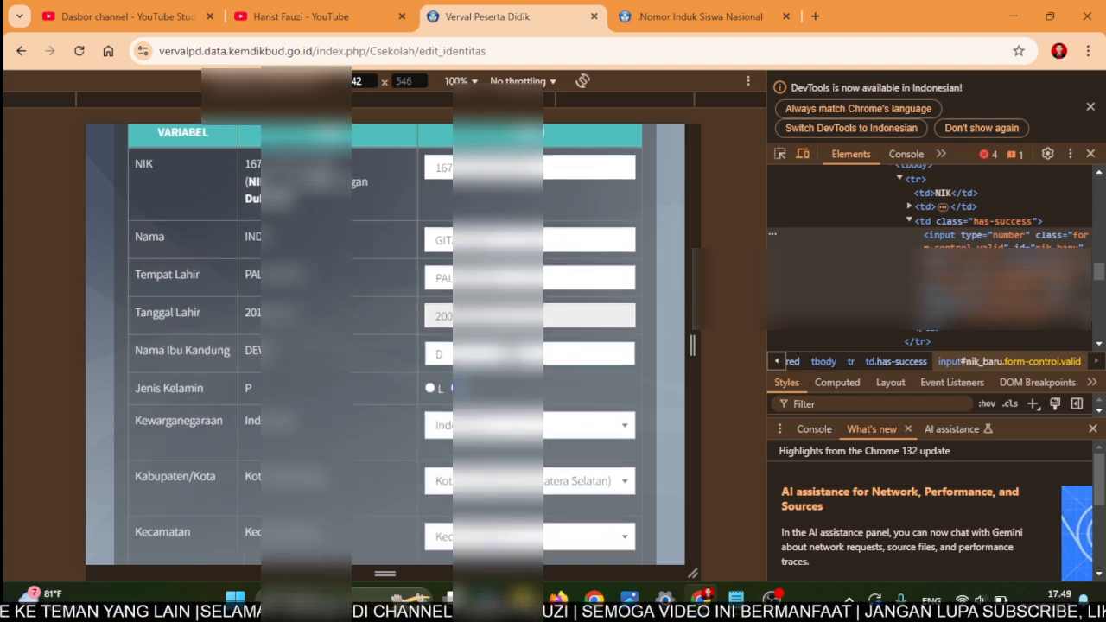
{"action": "key", "text": "BackSpace"}
{"action": "type", "text": "AS"}
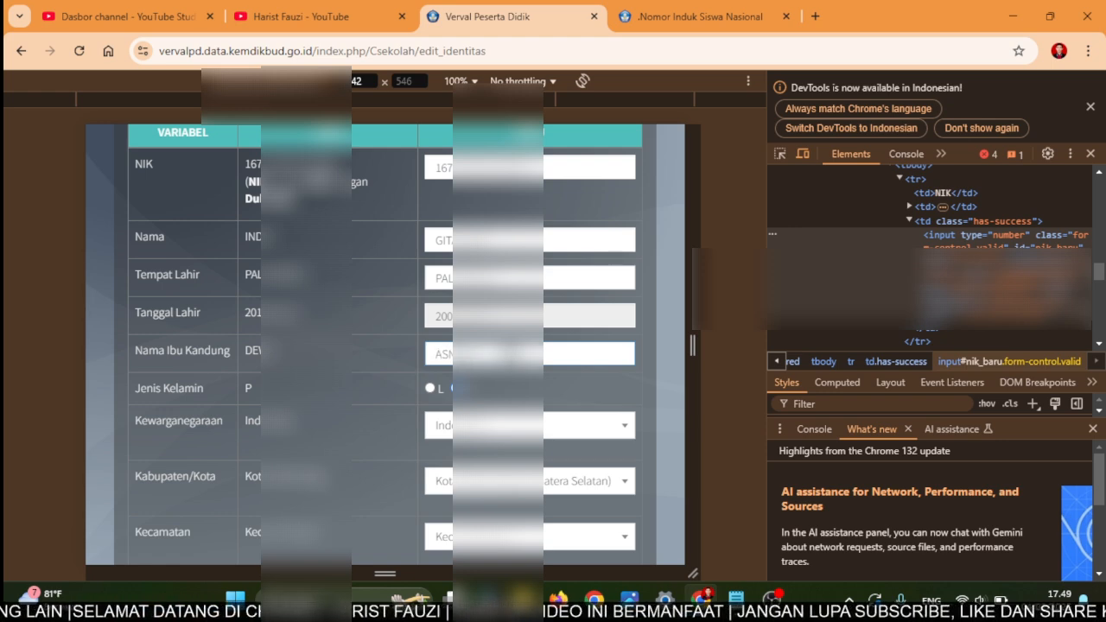
{"action": "scroll", "coordinate": [385, 345], "scroll_direction": "down", "scroll_amount": 4}
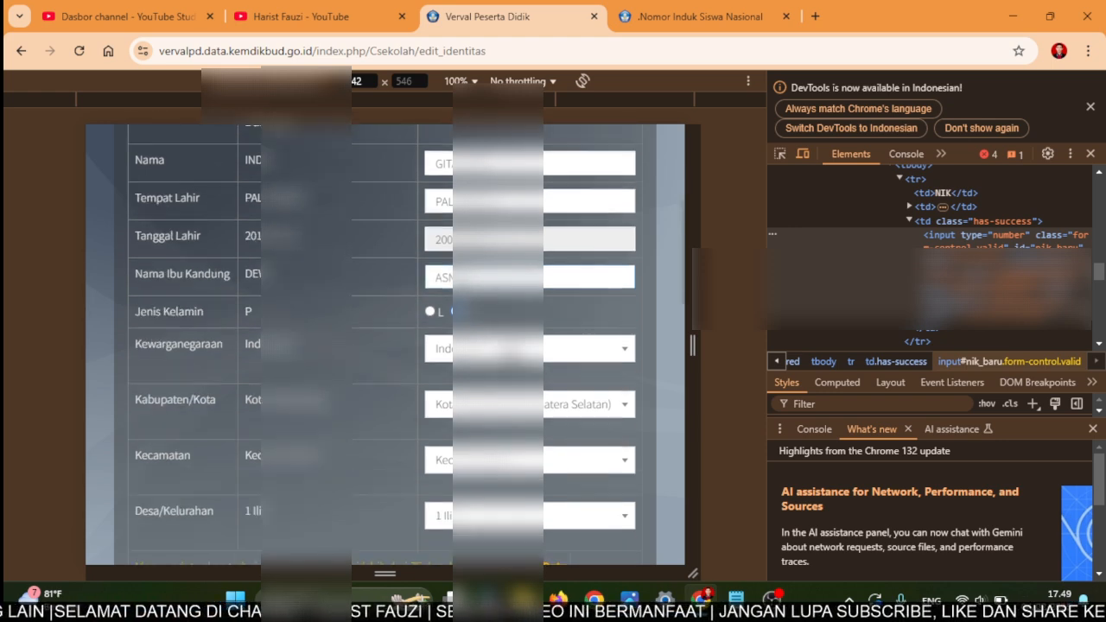
{"action": "scroll", "coordinate": [384, 346], "scroll_direction": "down", "scroll_amount": 1}
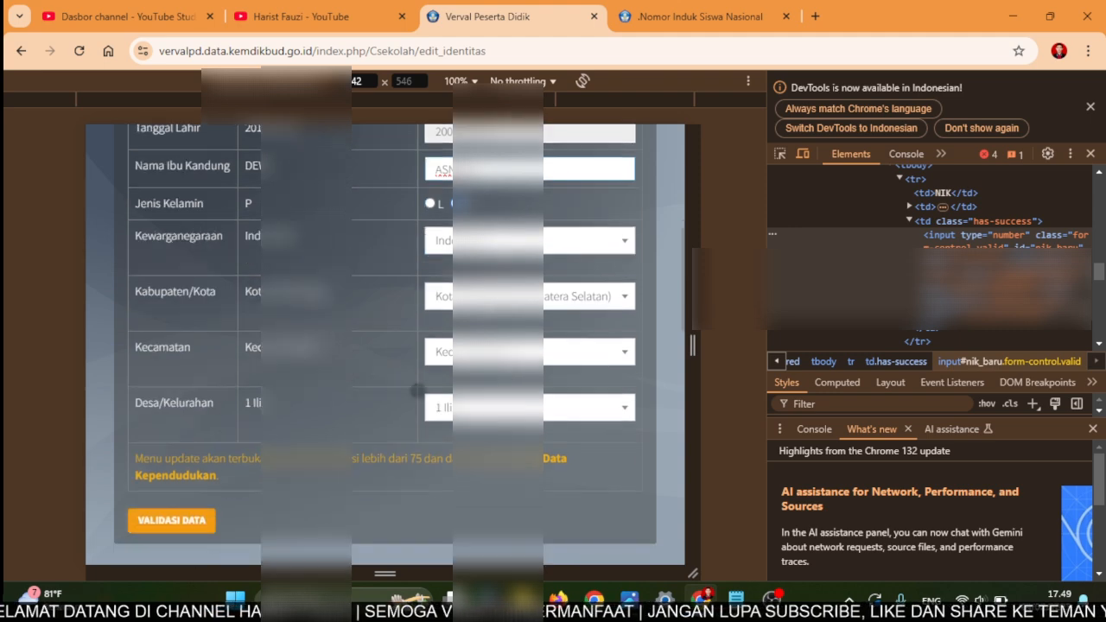
{"action": "left_click", "coordinate": [196, 521]}
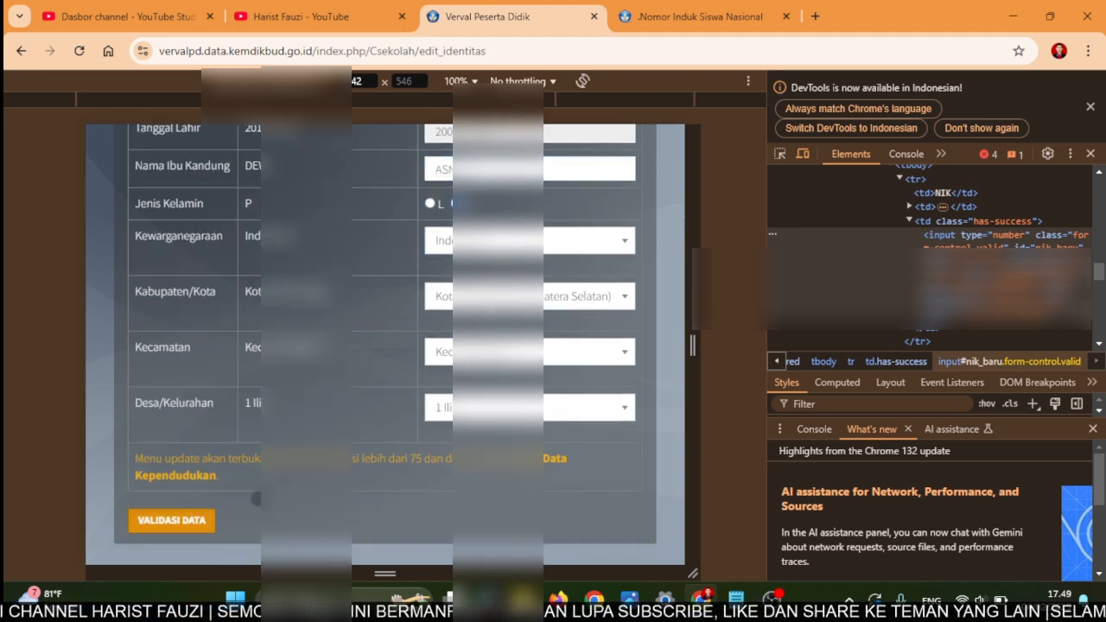
{"action": "scroll", "coordinate": [215, 416], "scroll_direction": "down", "scroll_amount": 1}
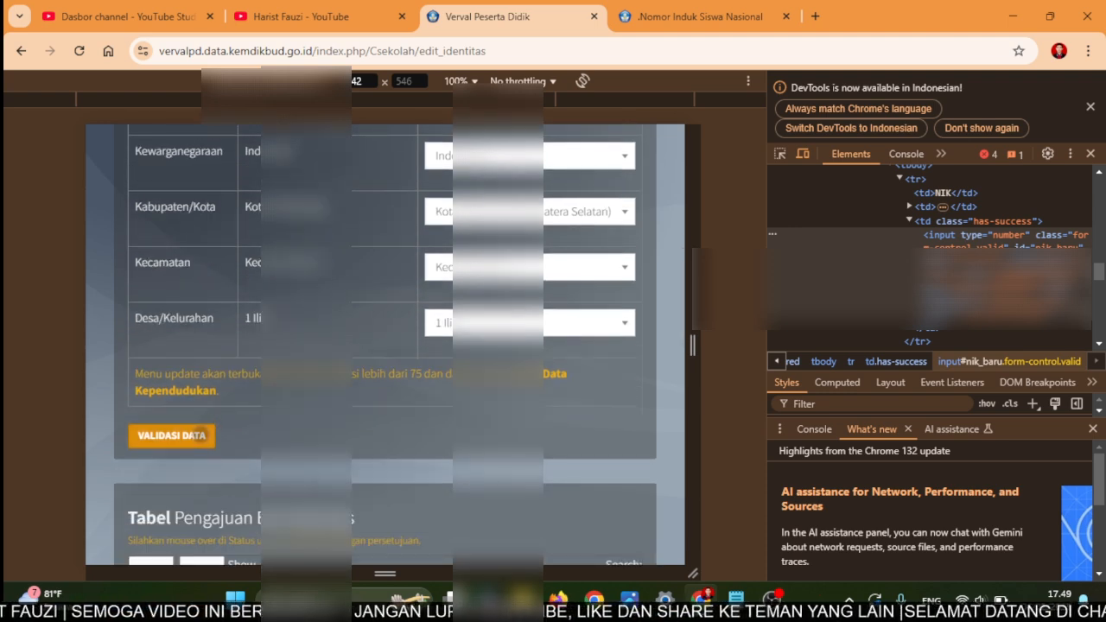
- Validate the edited data again, then correct the mother's name and recheck against population records
{"action": "left_click", "coordinate": [194, 432]}
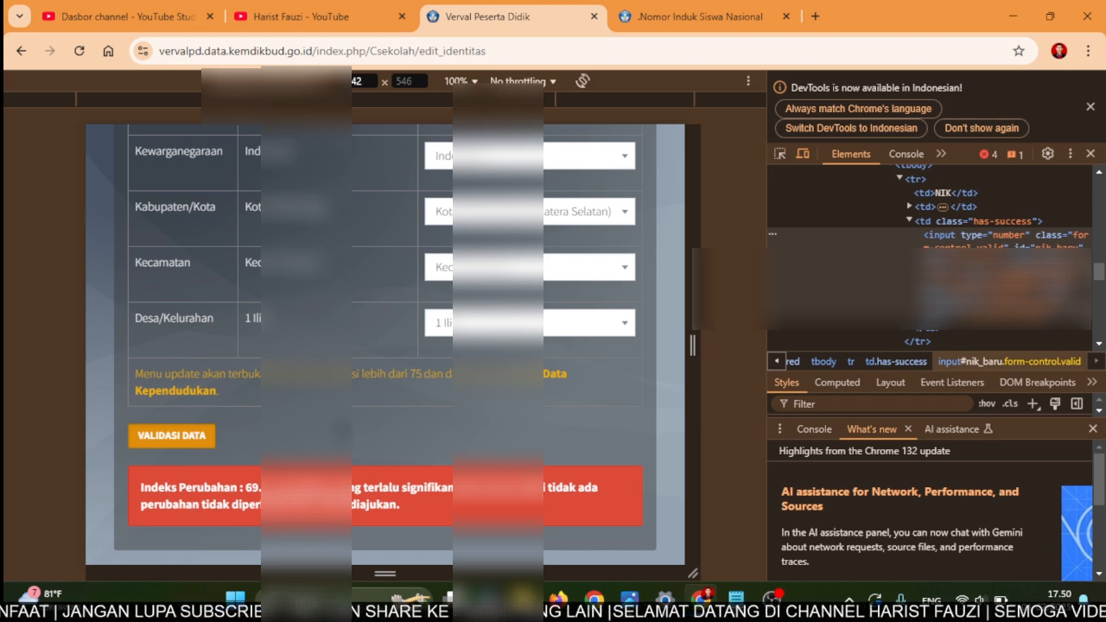
{"action": "scroll", "coordinate": [374, 494], "scroll_direction": "up", "scroll_amount": 1}
{"action": "scroll", "coordinate": [386, 346], "scroll_direction": "up", "scroll_amount": 3}
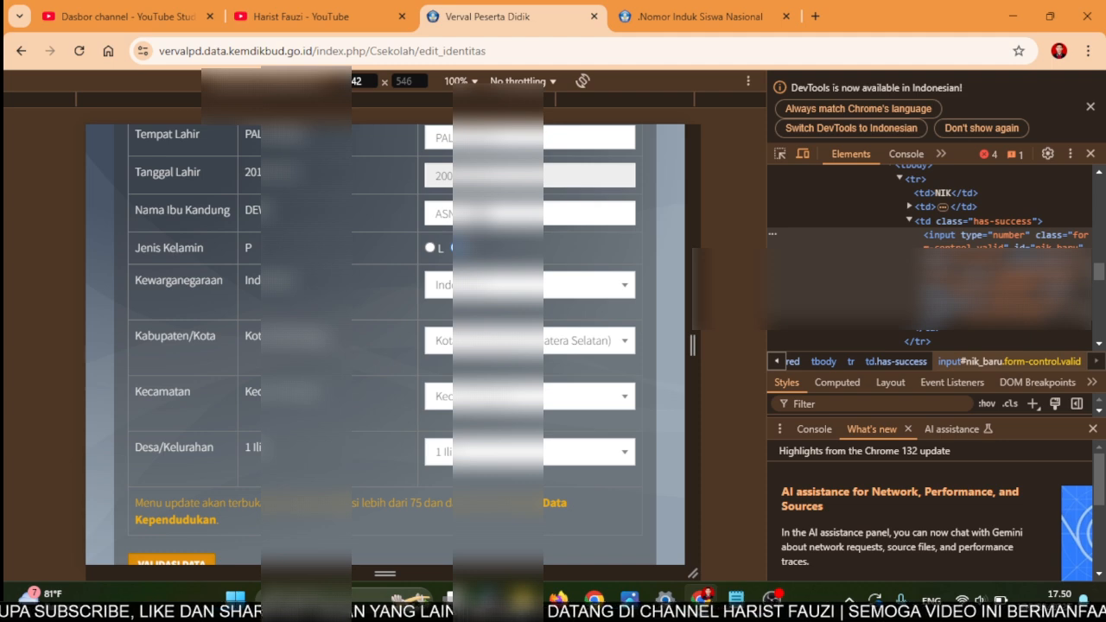
{"action": "left_click", "coordinate": [499, 215]}
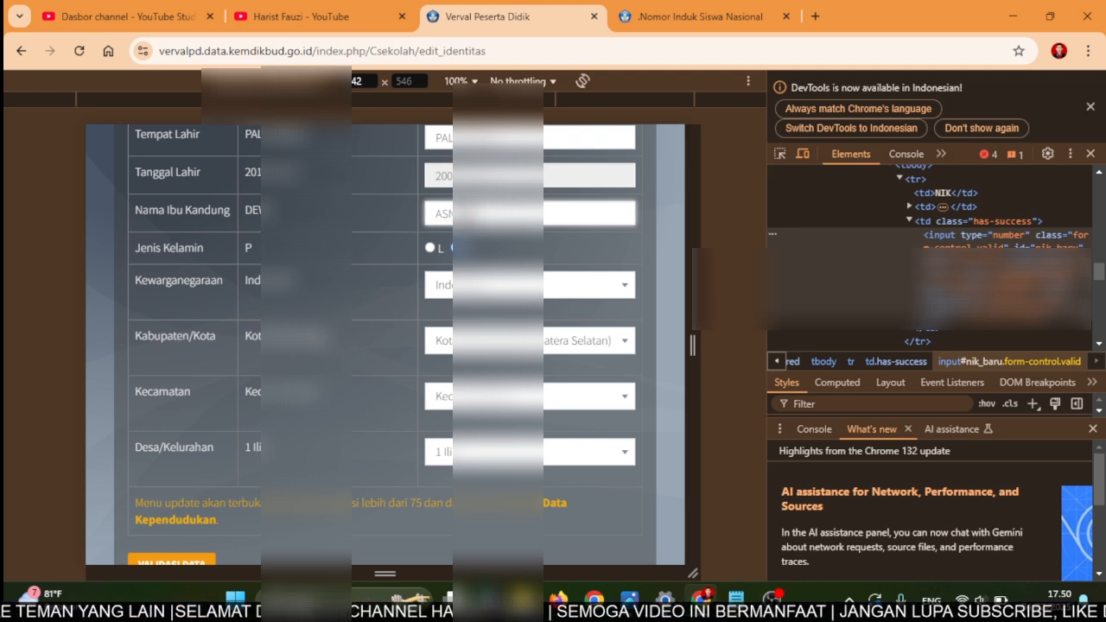
{"action": "key", "text": "BackSpace"}
{"action": "type", "text": "DEV"}
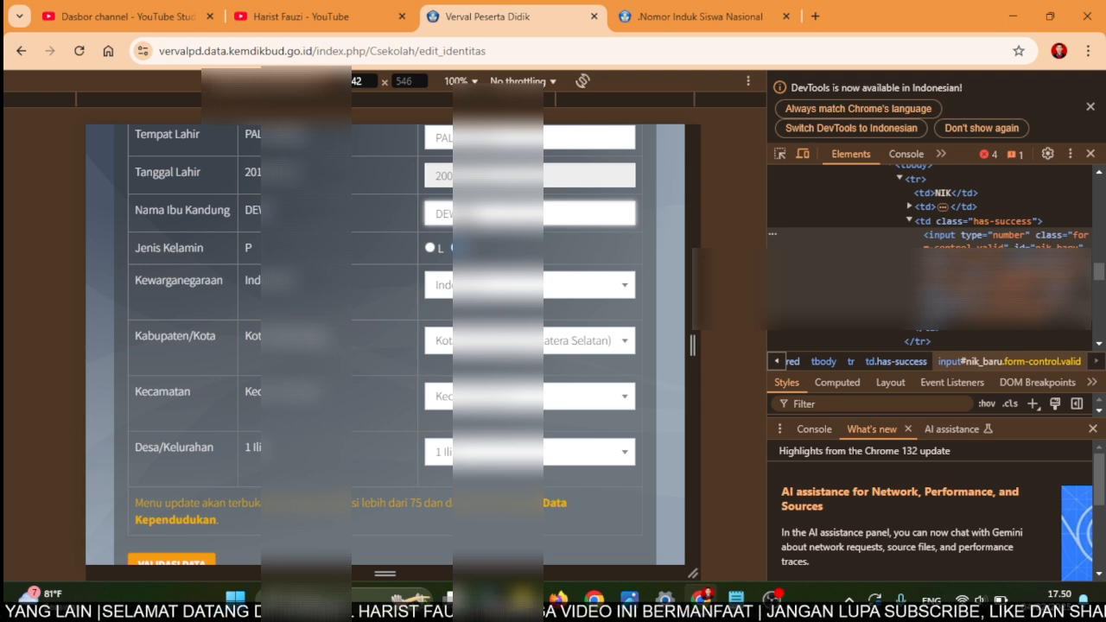
{"action": "scroll", "coordinate": [385, 345], "scroll_direction": "down", "scroll_amount": 2}
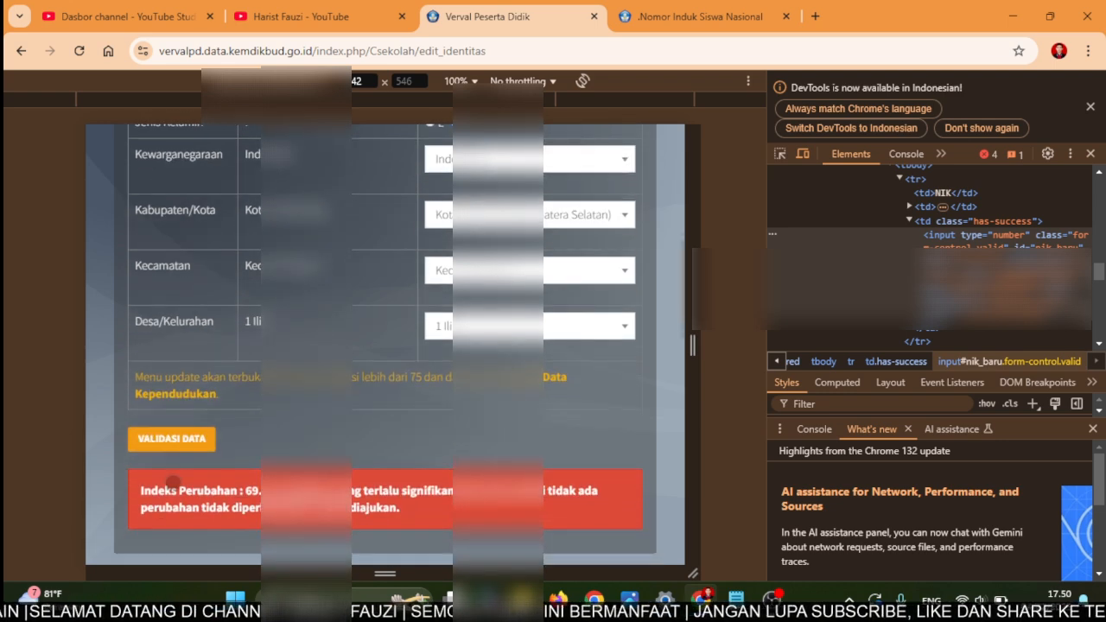
{"action": "left_click", "coordinate": [192, 446]}
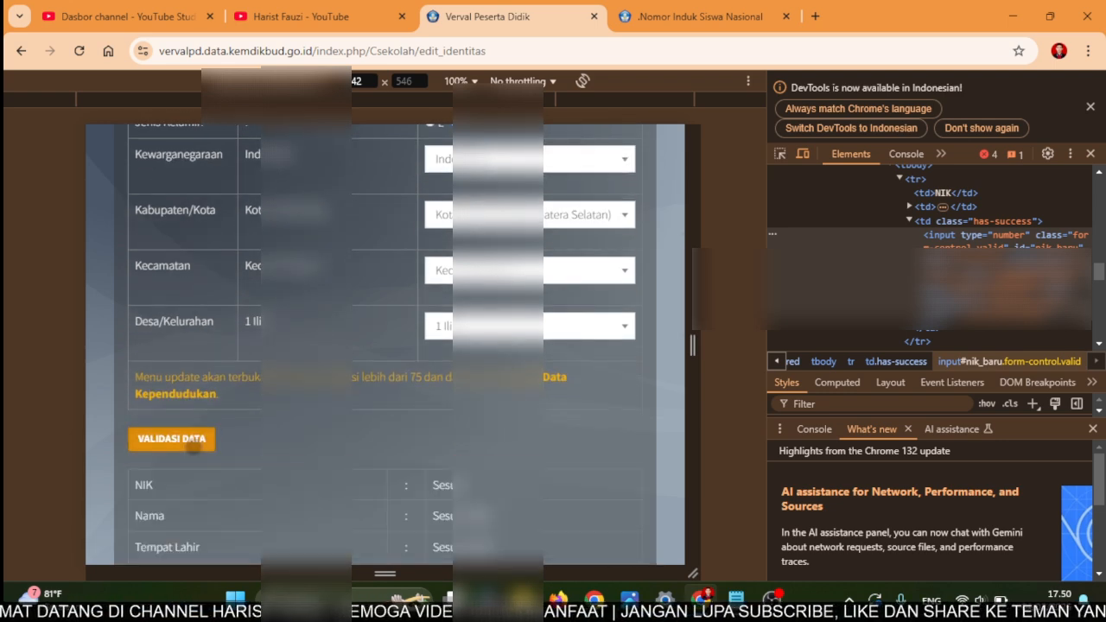
- Review the results: NIK, name, birthplace, birth date and gender match; the mother's name doesn't
{"action": "scroll", "coordinate": [224, 449], "scroll_direction": "down", "scroll_amount": 2}
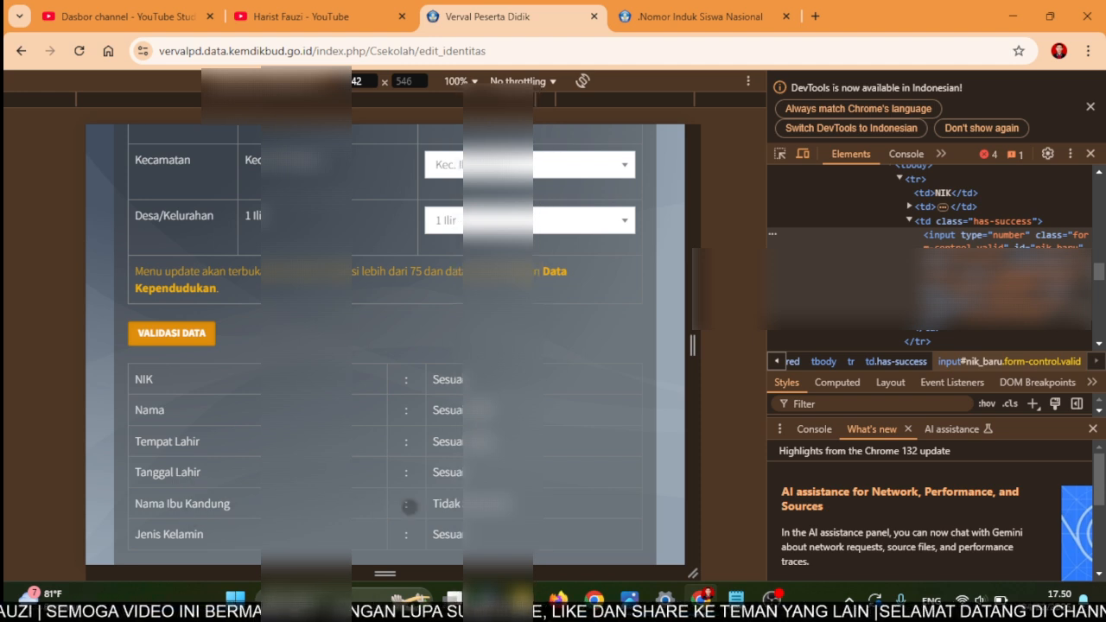
{"action": "scroll", "coordinate": [501, 508], "scroll_direction": "down", "scroll_amount": 2}
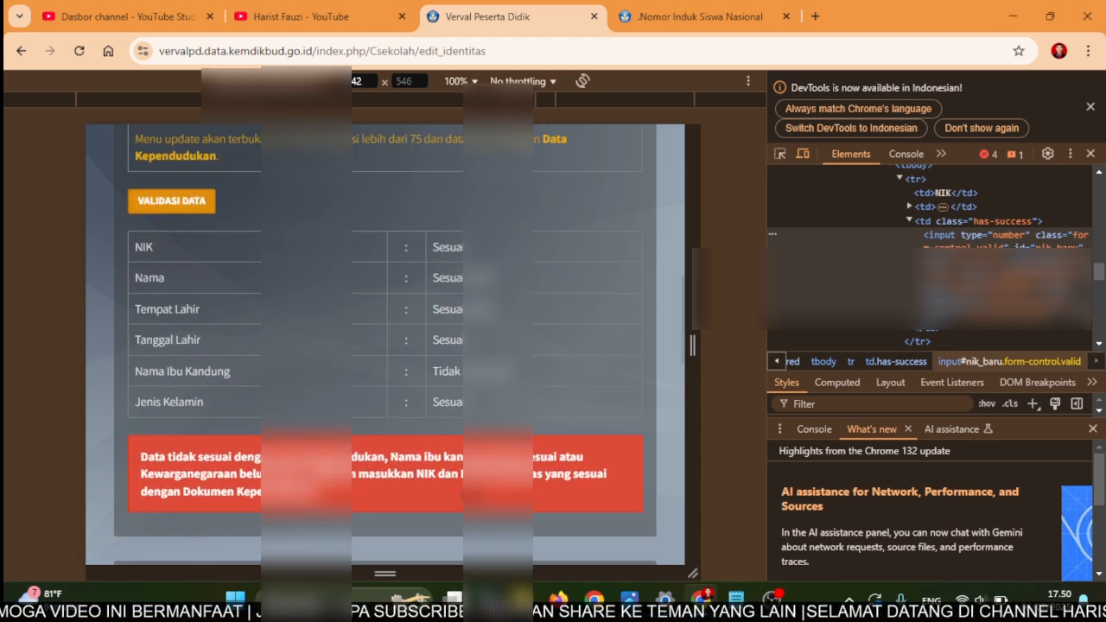
{"action": "scroll", "coordinate": [350, 447], "scroll_direction": "down", "scroll_amount": 2}
{"action": "scroll", "coordinate": [233, 443], "scroll_direction": "up", "scroll_amount": 2}
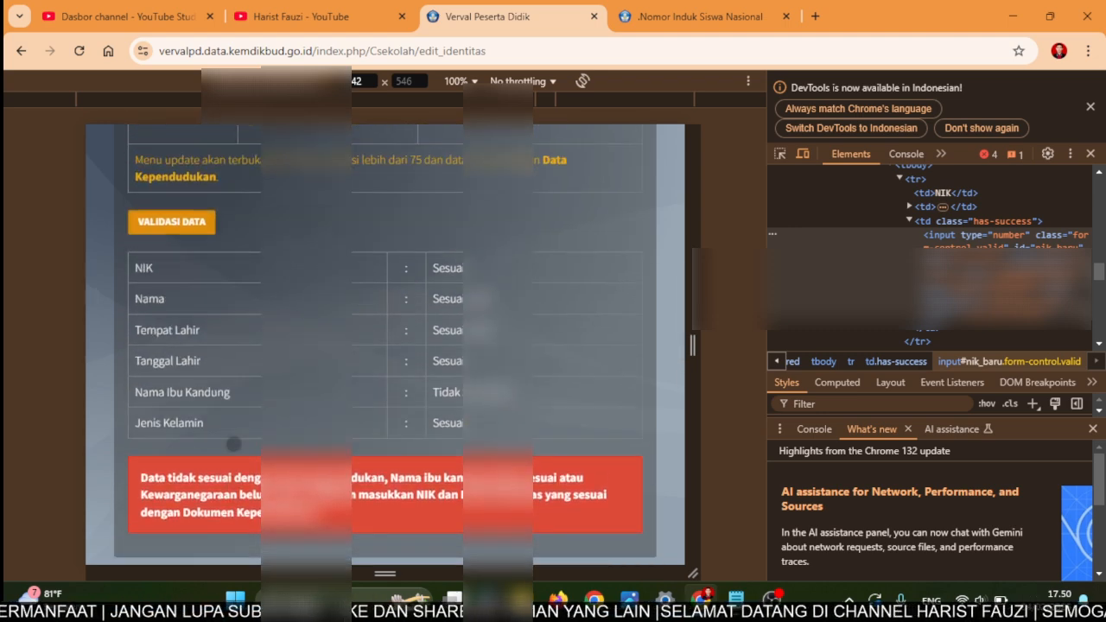
{"action": "scroll", "coordinate": [233, 443], "scroll_direction": "up", "scroll_amount": 2}
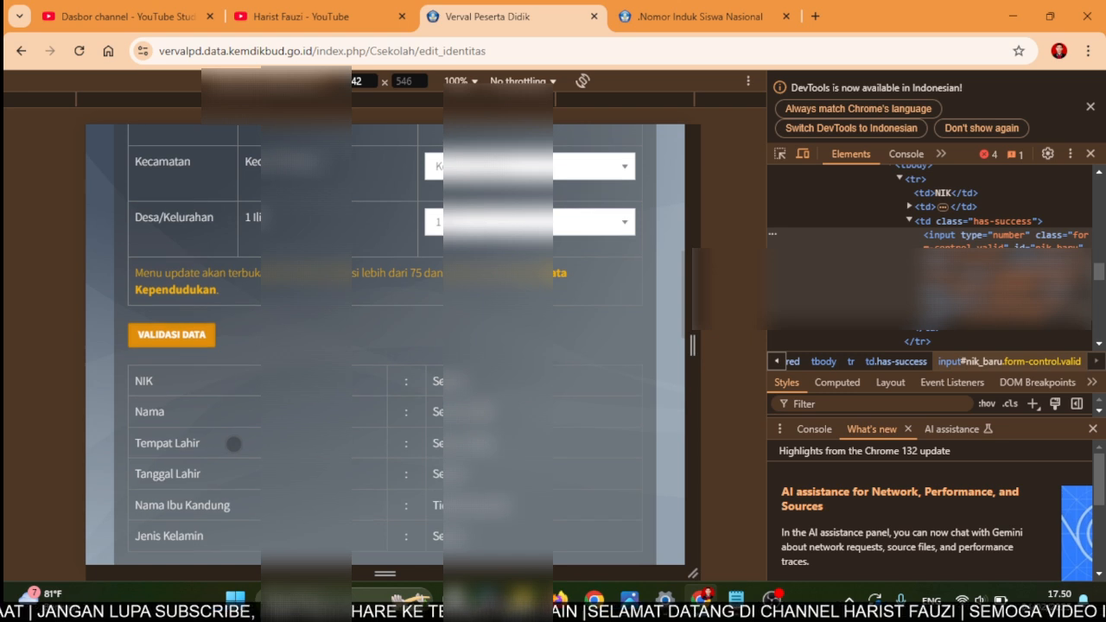
{"action": "scroll", "coordinate": [382, 337], "scroll_direction": "up", "scroll_amount": 3}
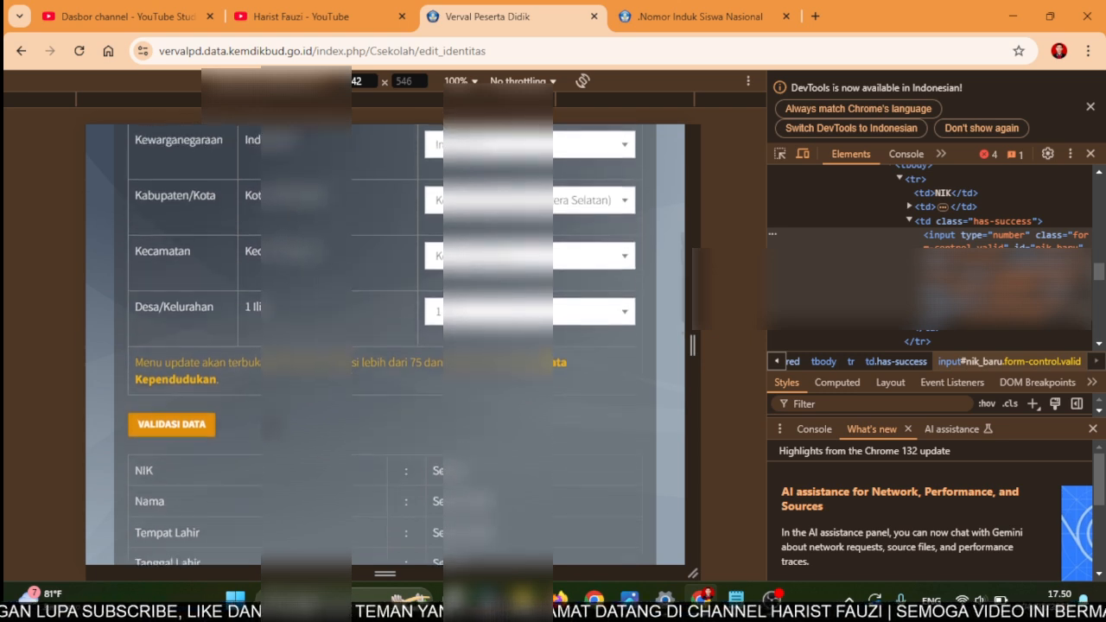
{"action": "scroll", "coordinate": [382, 337], "scroll_direction": "up", "scroll_amount": 1}
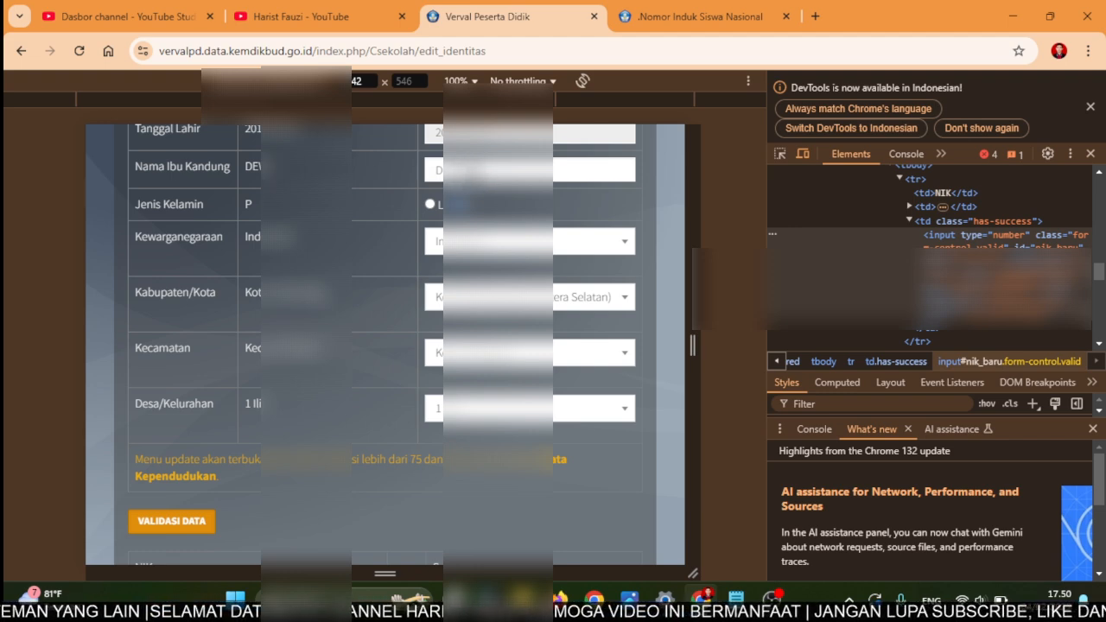
- Delete the remaining old Nama Ibu Kandung text and type the corrected mother's name
{"action": "left_click", "coordinate": [530, 170]}
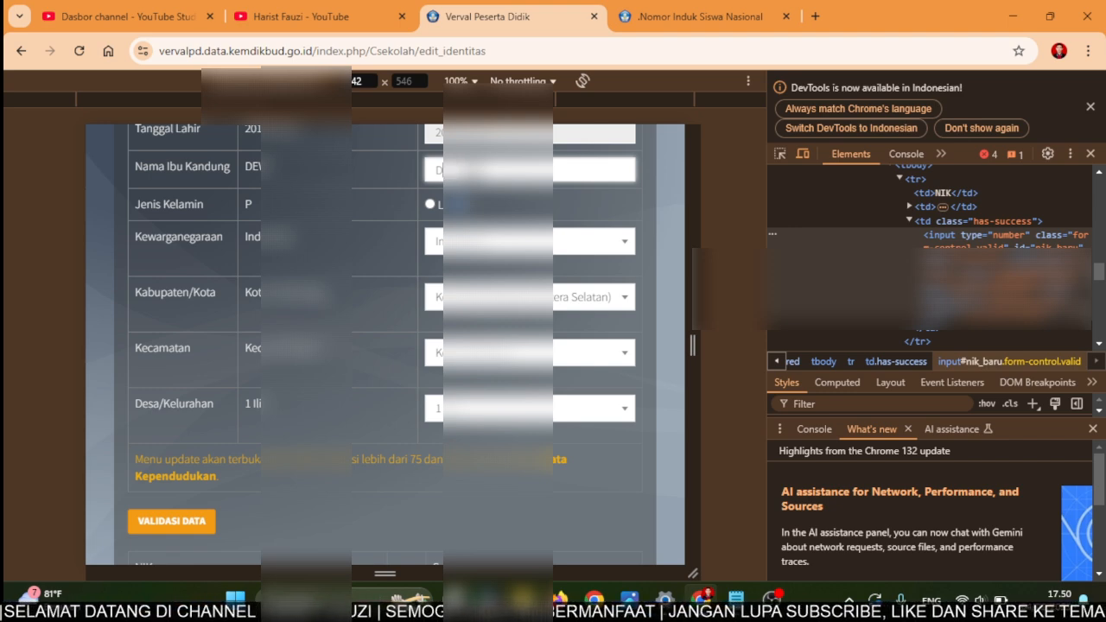
{"action": "key", "text": "BackSpace"}
{"action": "type", "text": "AS"}
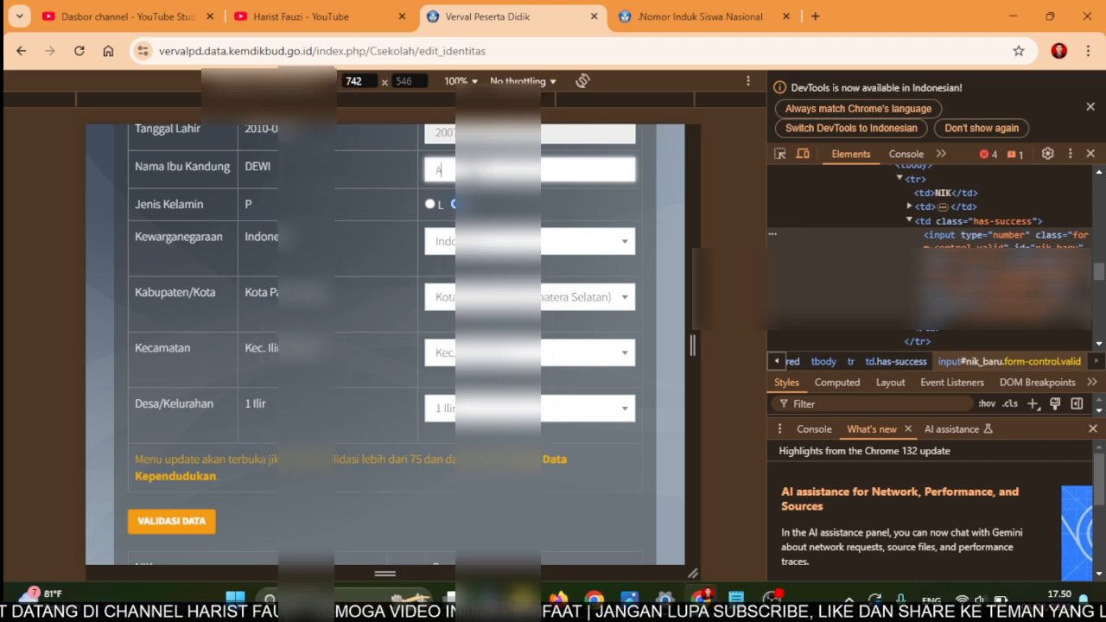
{"action": "type", "text": "A"}
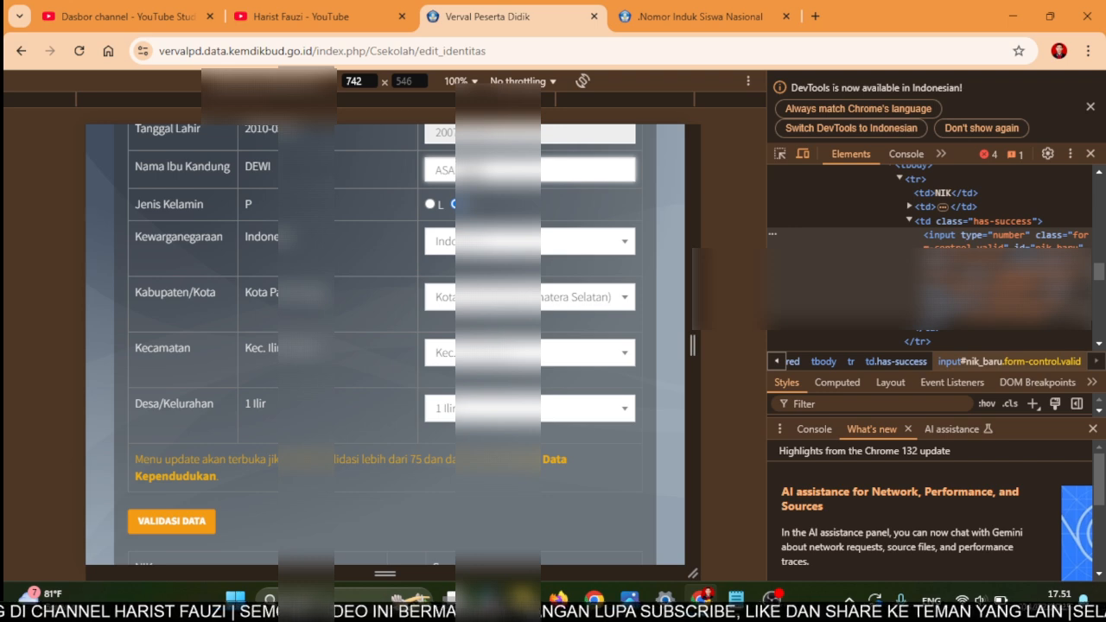
{"action": "type", "text": "NA"}
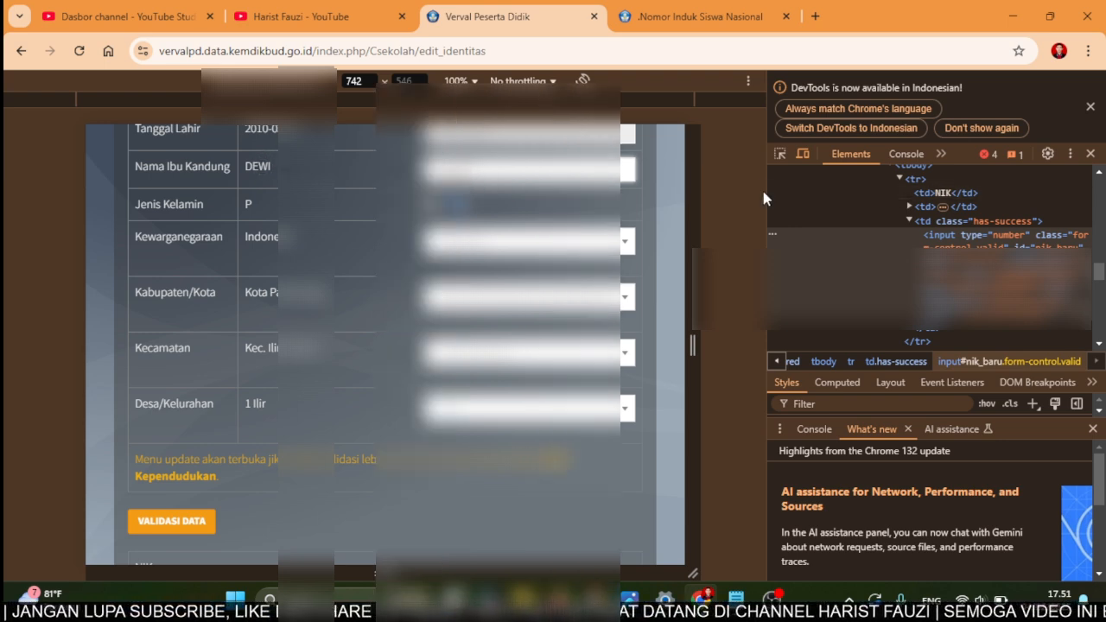
- In DevTools, rewrite the hidden nama_ibu_kandung_lama input's value to the corrected mother's name
{"action": "left_click_drag", "start_coordinate": [766, 192], "coordinate": [722, 191]}
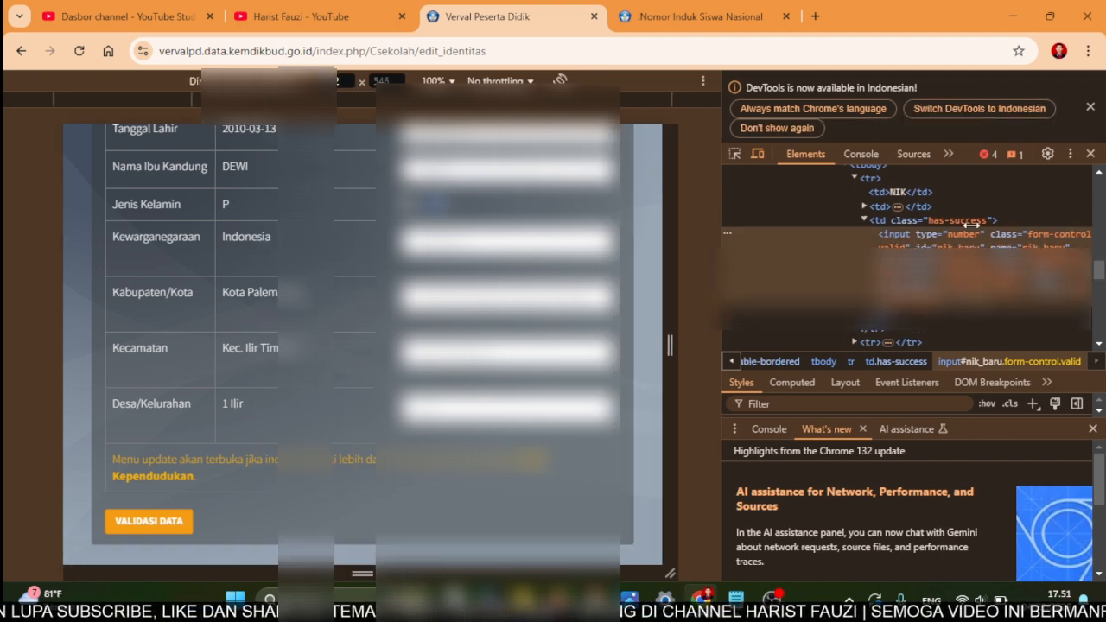
{"action": "scroll", "coordinate": [997, 223], "scroll_direction": "up", "scroll_amount": 3}
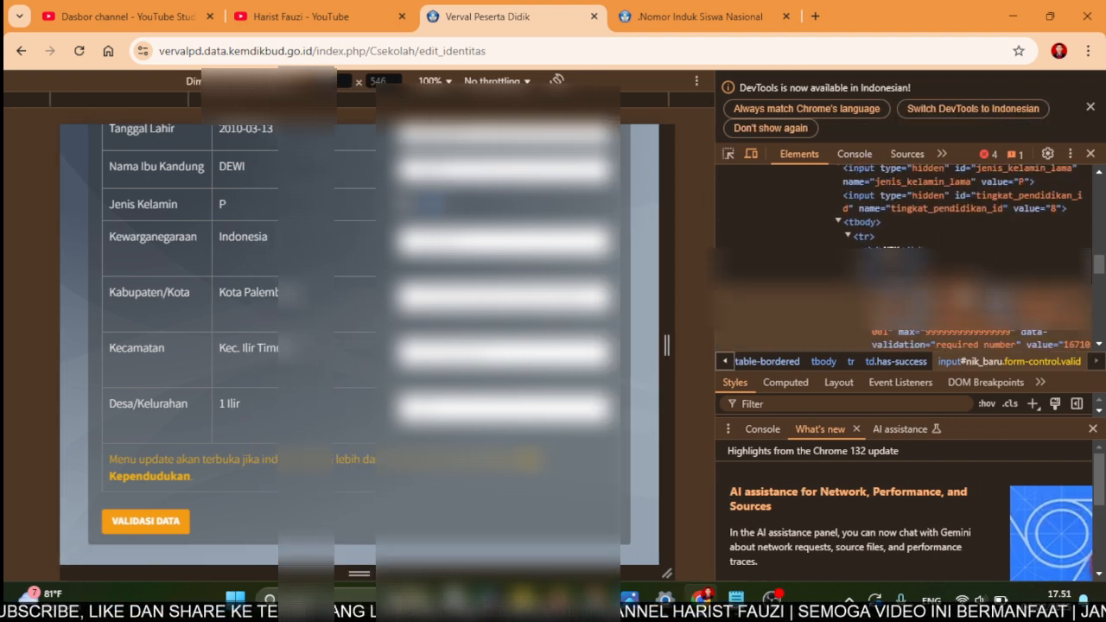
{"action": "scroll", "coordinate": [950, 251], "scroll_direction": "up", "scroll_amount": 2}
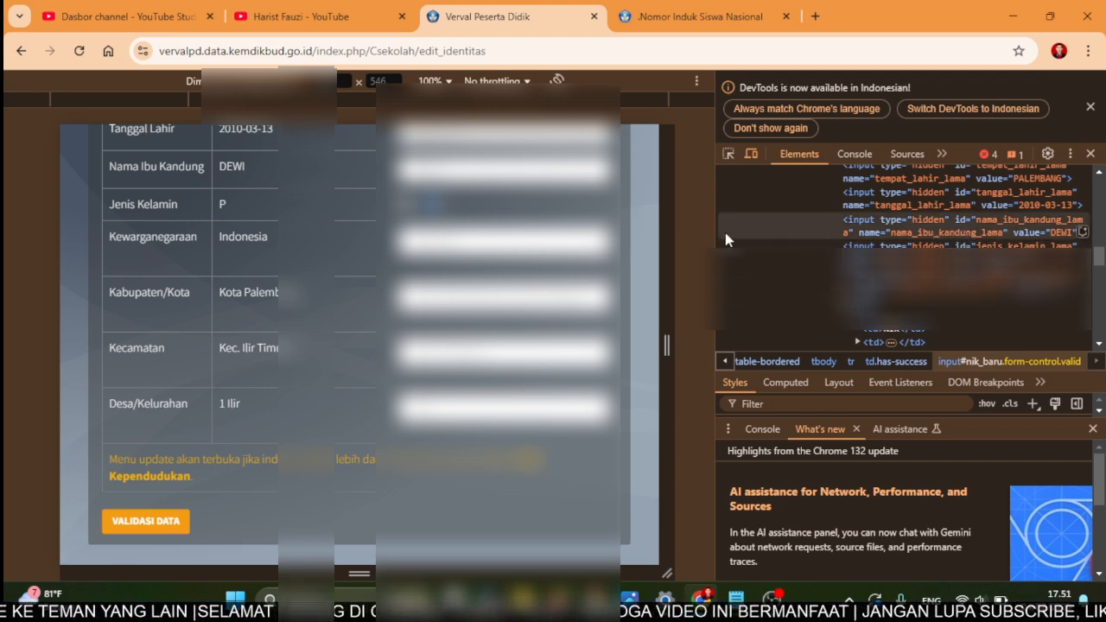
{"action": "left_click_drag", "start_coordinate": [715, 234], "coordinate": [684, 239]}
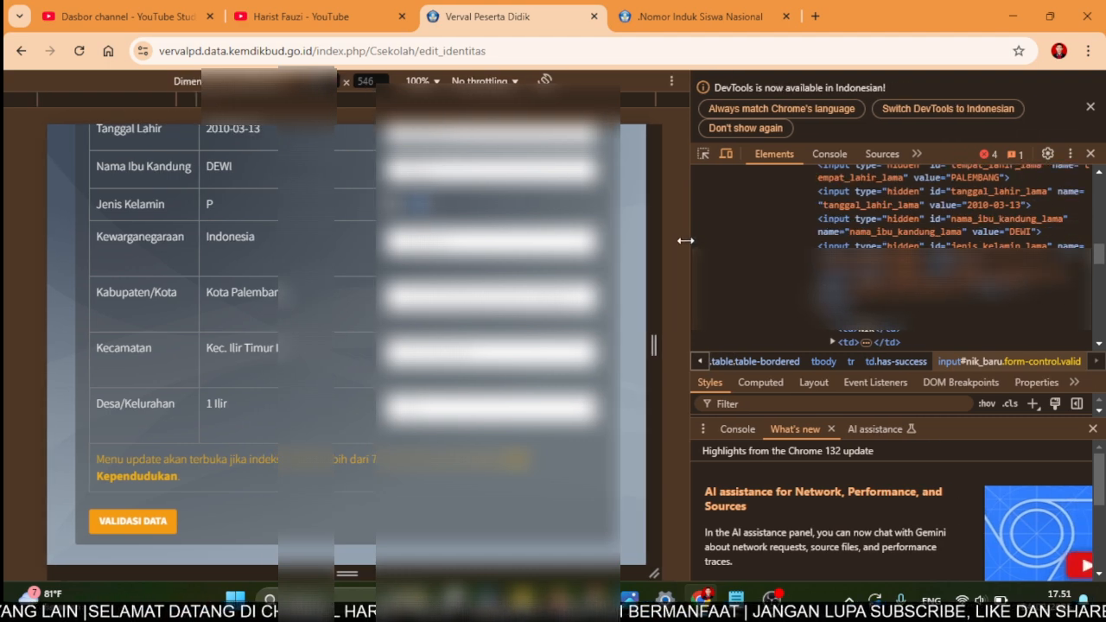
{"action": "left_click", "coordinate": [1018, 231]}
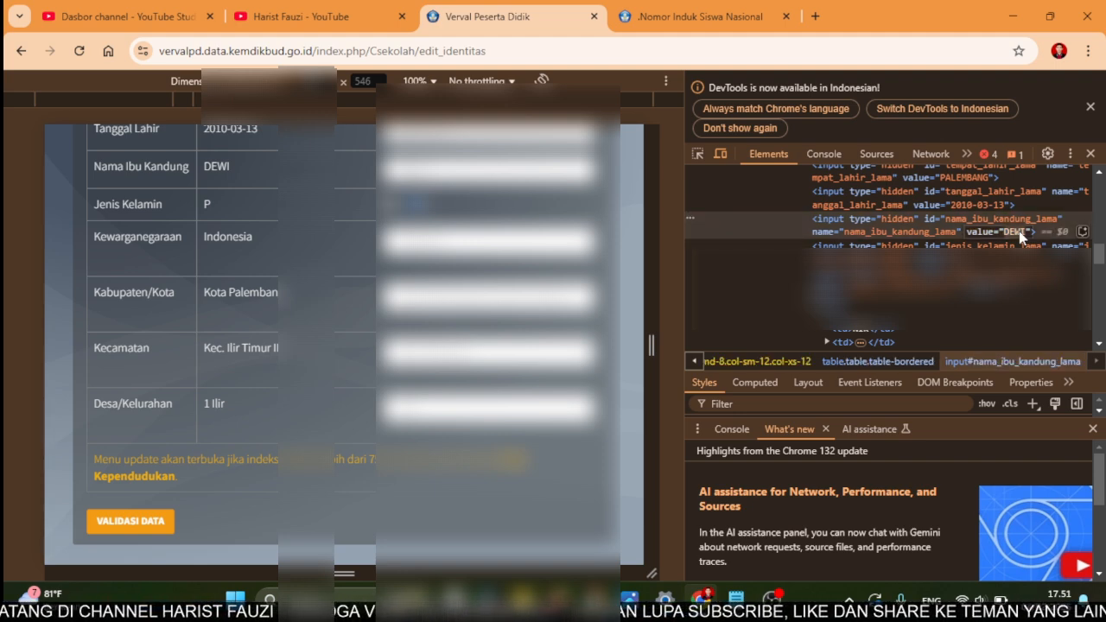
{"action": "type", "text": "ASNA"}
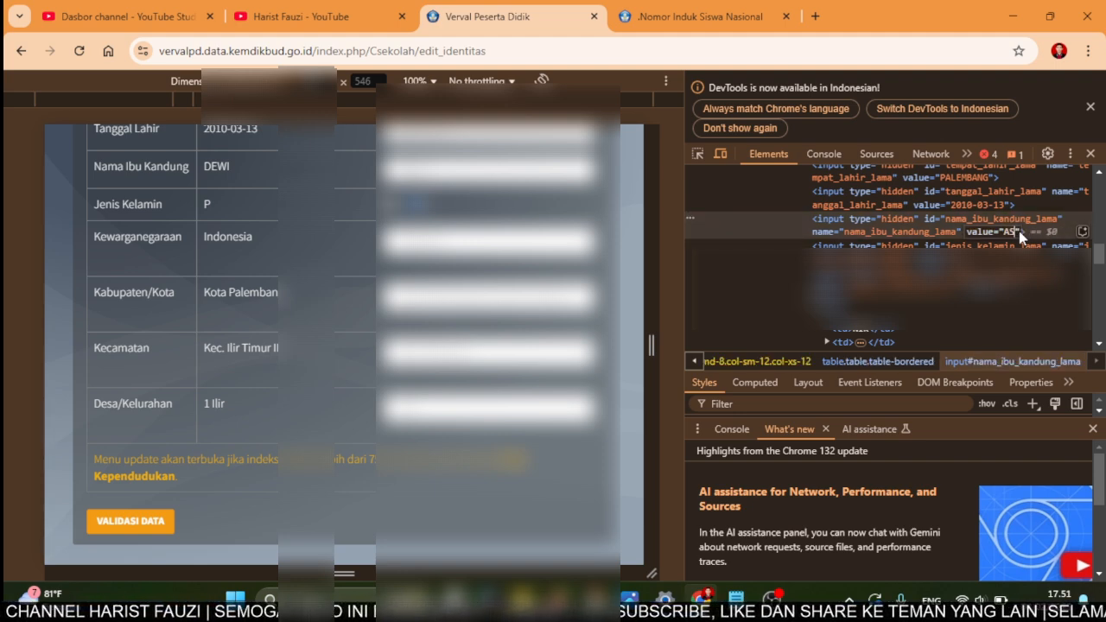
{"action": "type", "text": "H"}
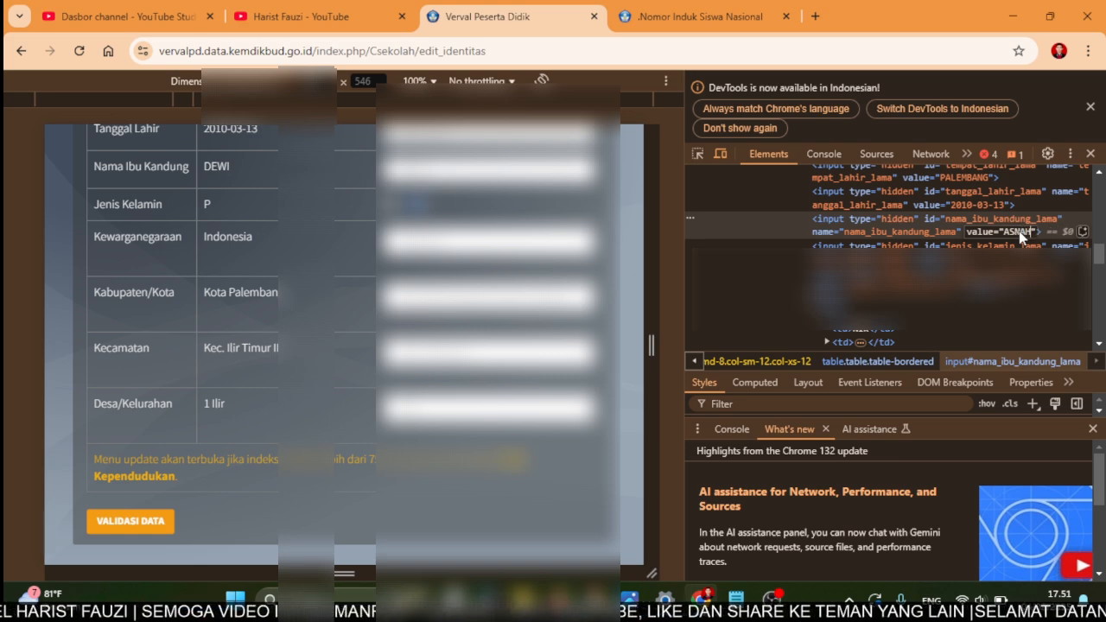
{"action": "key", "text": "Return"}
{"action": "scroll", "coordinate": [152, 476], "scroll_direction": "down", "scroll_amount": 1}
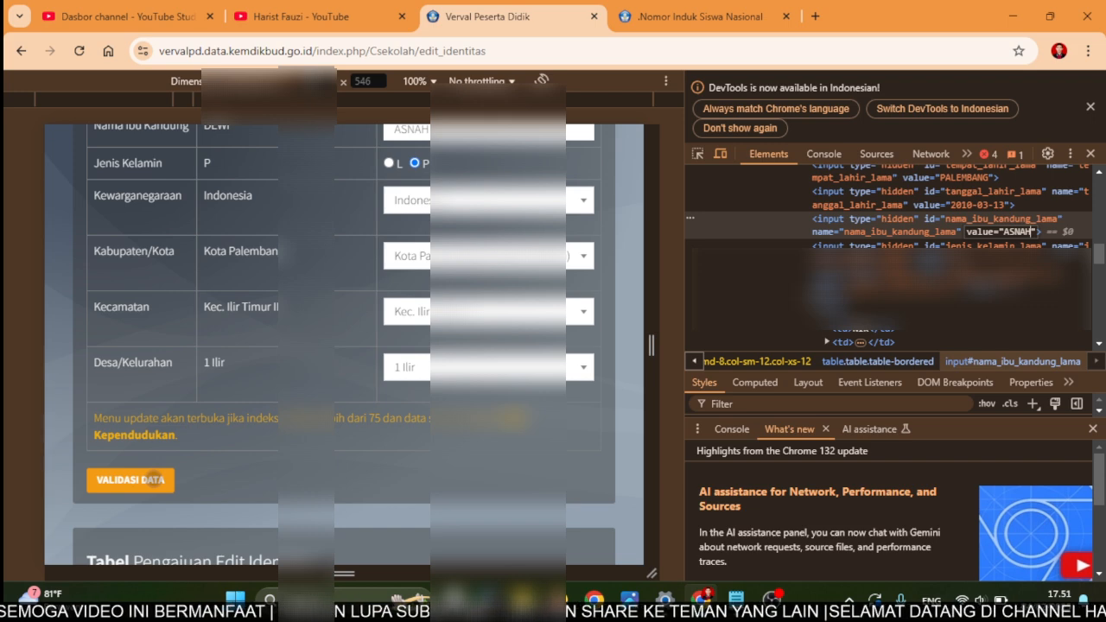
- Re-run VALIDASI DATA and confirm every field, including Nama Ibu Kandung, reads Sesuai
{"action": "left_click", "coordinate": [152, 480]}
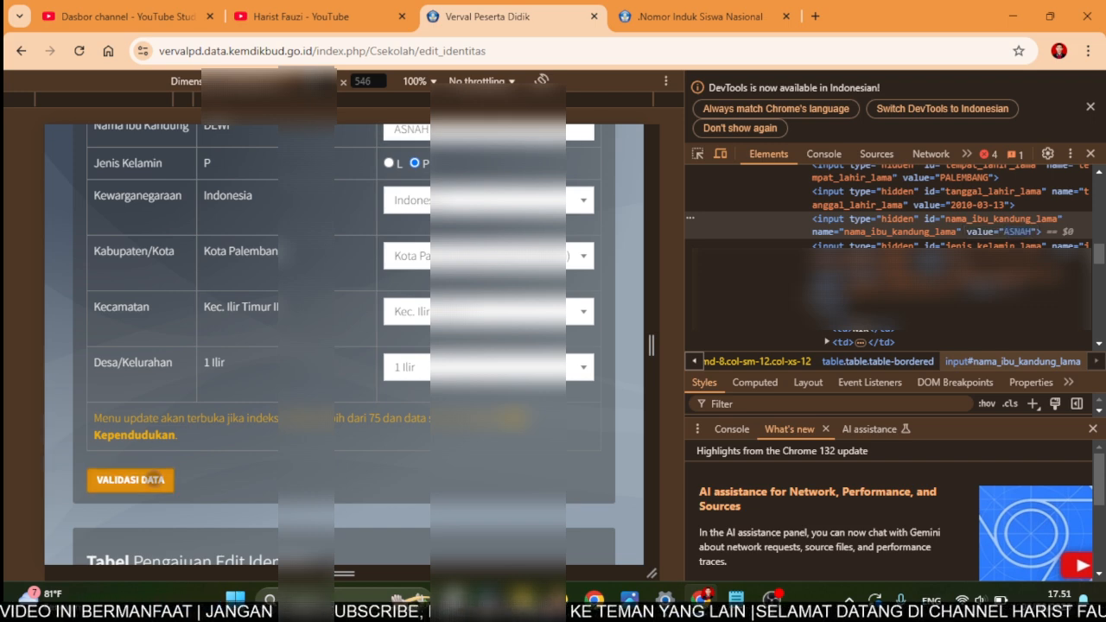
{"action": "scroll", "coordinate": [153, 481], "scroll_direction": "down", "scroll_amount": 2}
{"action": "left_click", "coordinate": [160, 395]}
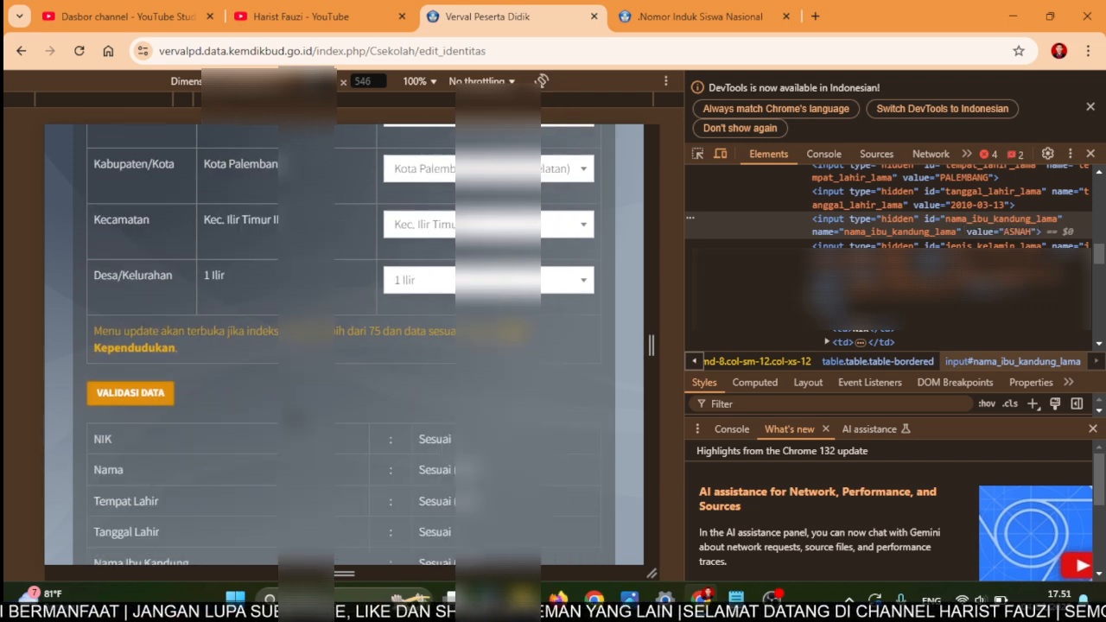
{"action": "scroll", "coordinate": [160, 396], "scroll_direction": "down", "scroll_amount": 3}
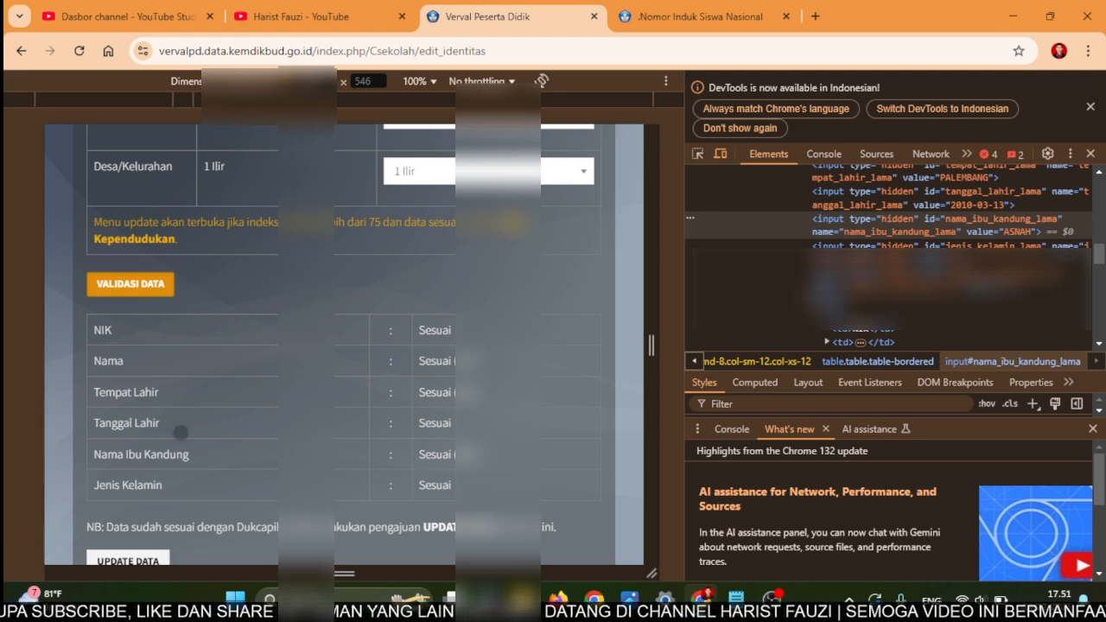
{"action": "scroll", "coordinate": [211, 456], "scroll_direction": "down", "scroll_amount": 1}
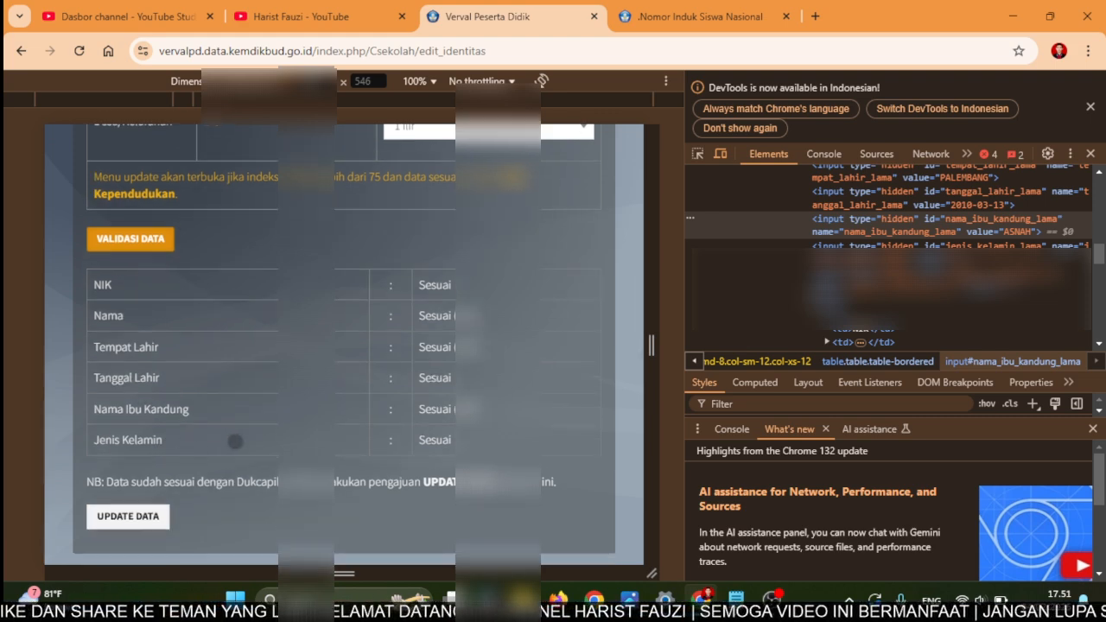
{"action": "scroll", "coordinate": [235, 441], "scroll_direction": "down", "scroll_amount": 1}
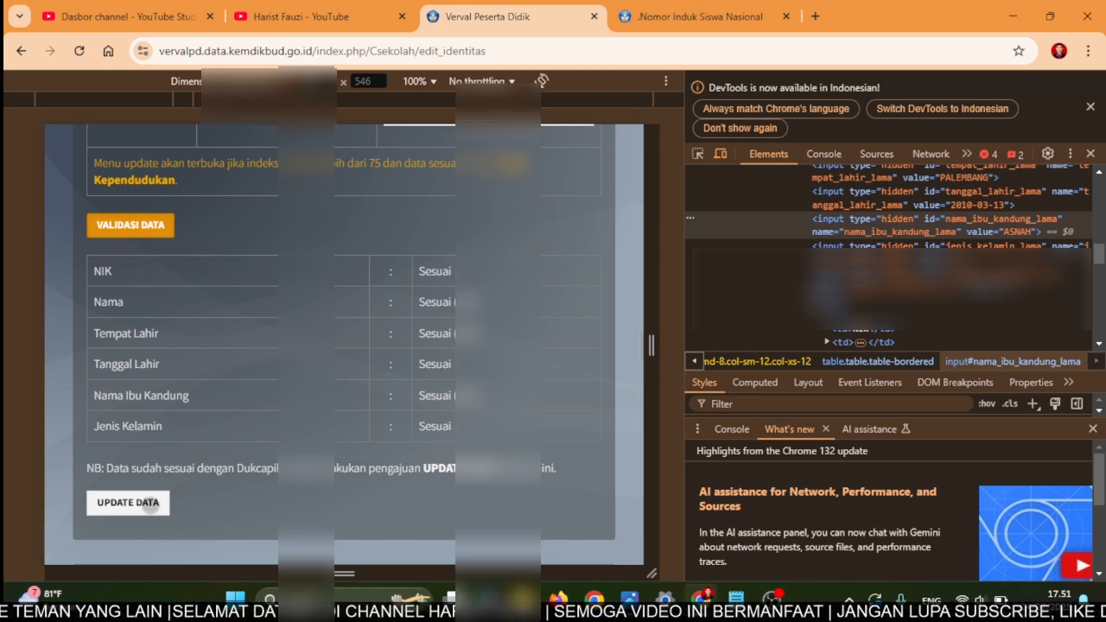
- Submit the identity update for saving and close the page inspector
{"action": "left_click", "coordinate": [151, 503]}
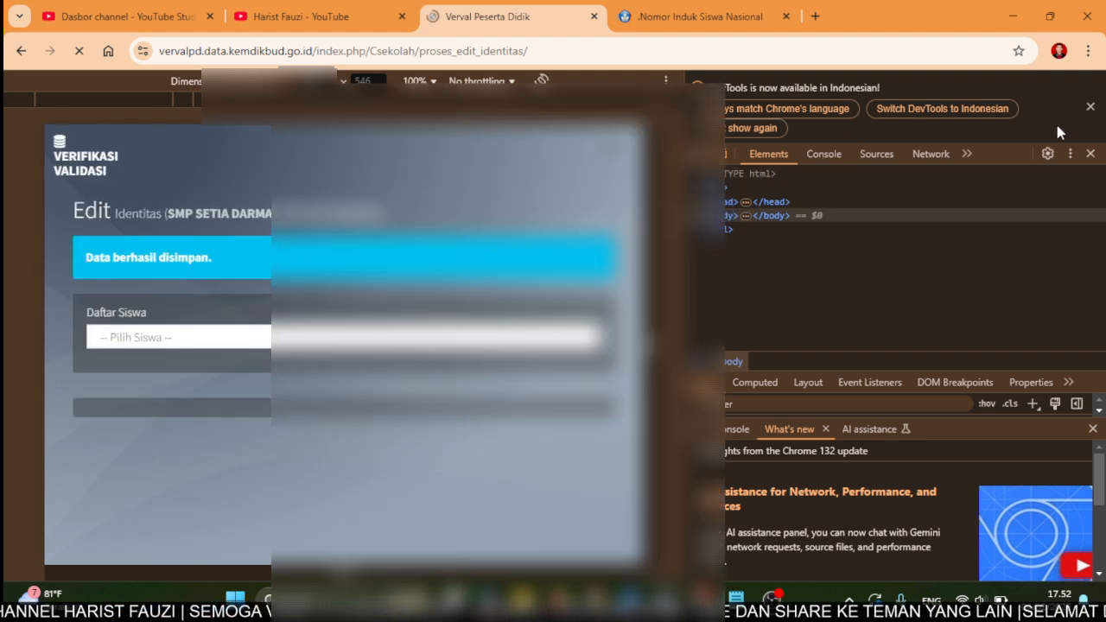
{"action": "left_click", "coordinate": [1090, 108]}
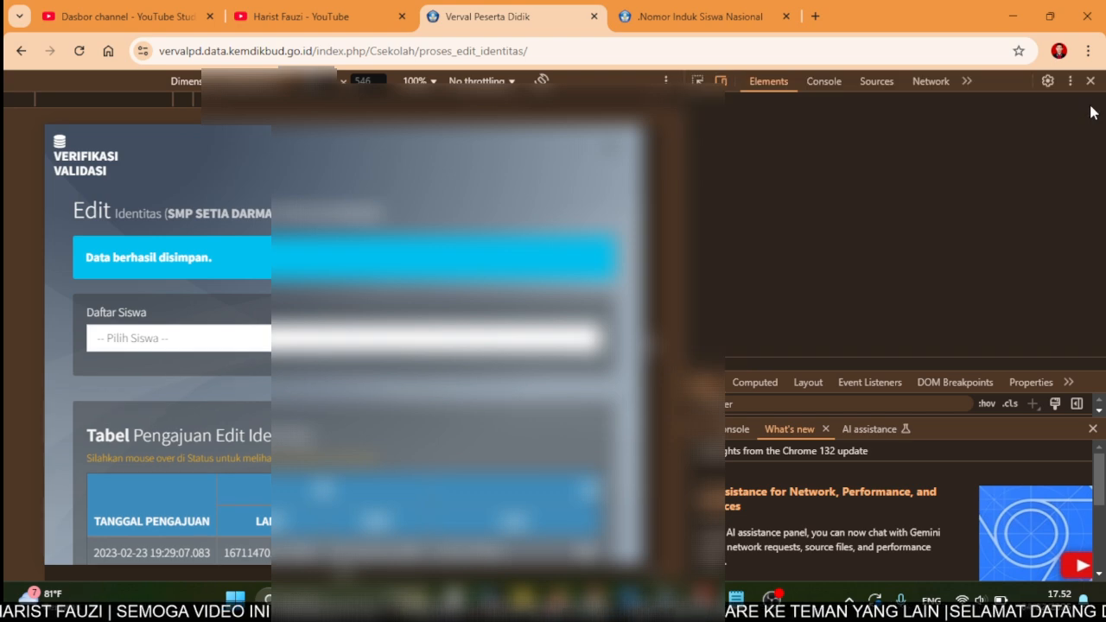
{"action": "left_click", "coordinate": [1090, 81]}
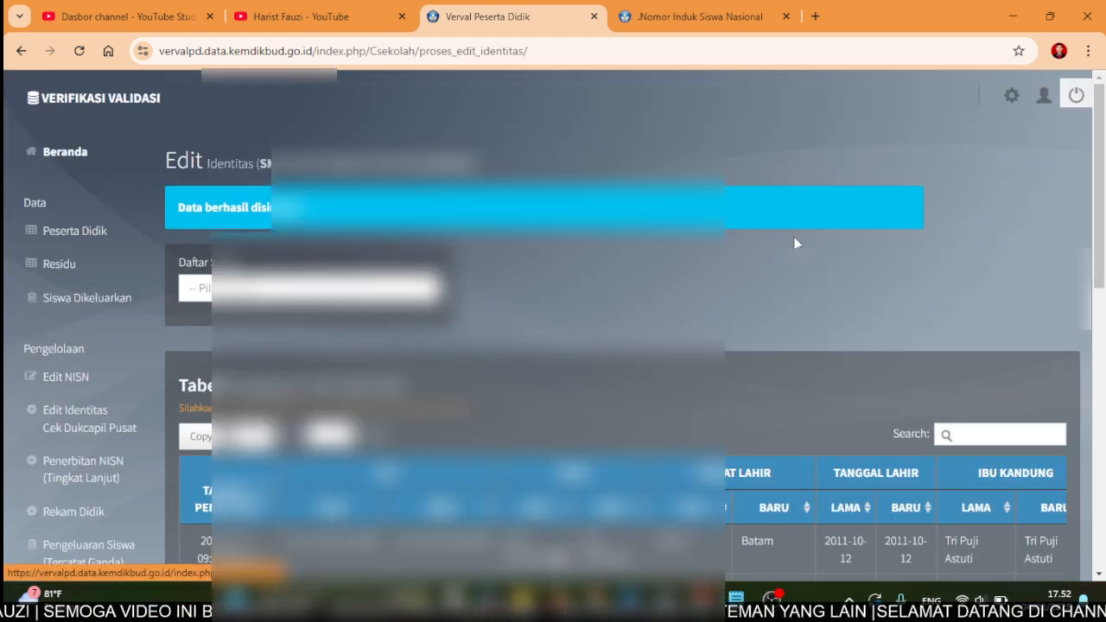
- Search the submissions table for the student's name, check the STATUS column, and reload the page
{"action": "scroll", "coordinate": [795, 242], "scroll_direction": "down", "scroll_amount": 1}
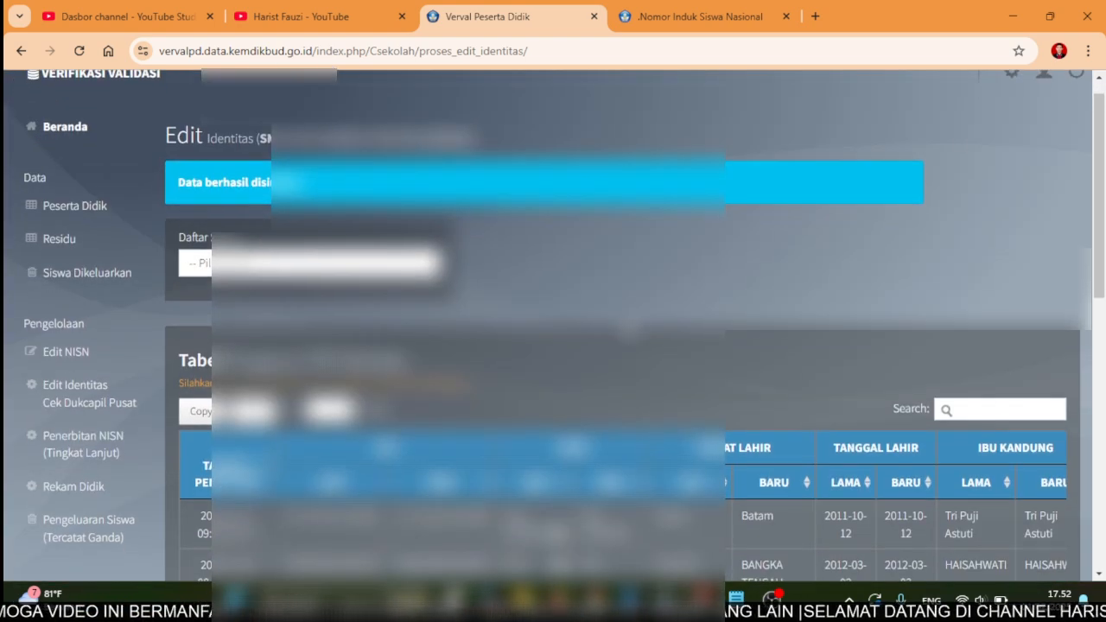
{"action": "left_click", "coordinate": [954, 408]}
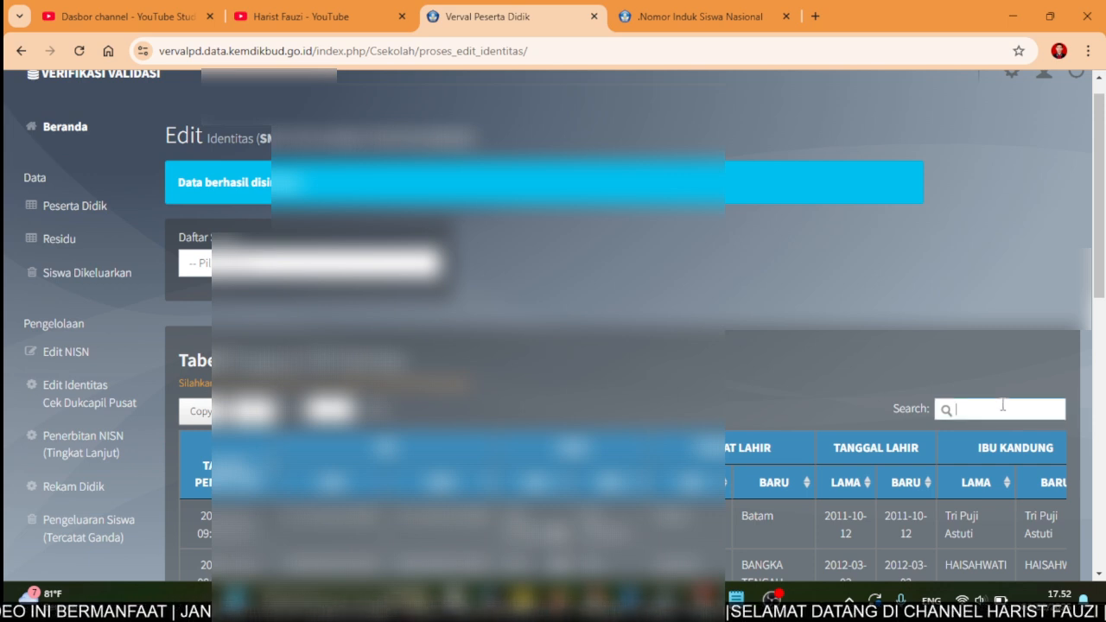
{"action": "type", "text": "INDRI"}
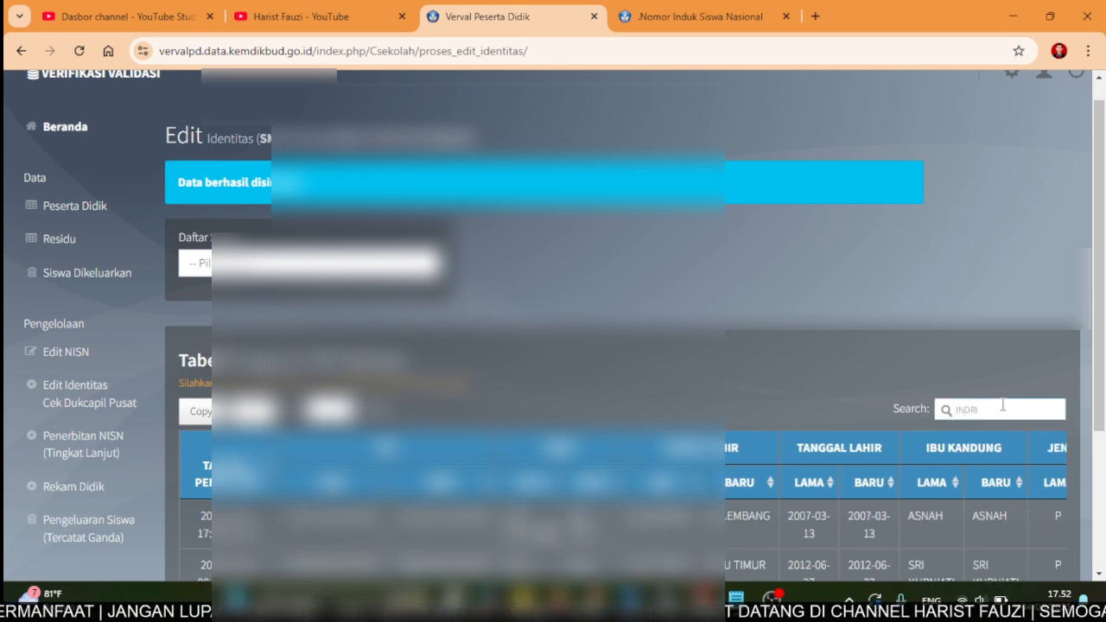
{"action": "scroll", "coordinate": [553, 388], "scroll_direction": "down", "scroll_amount": 1}
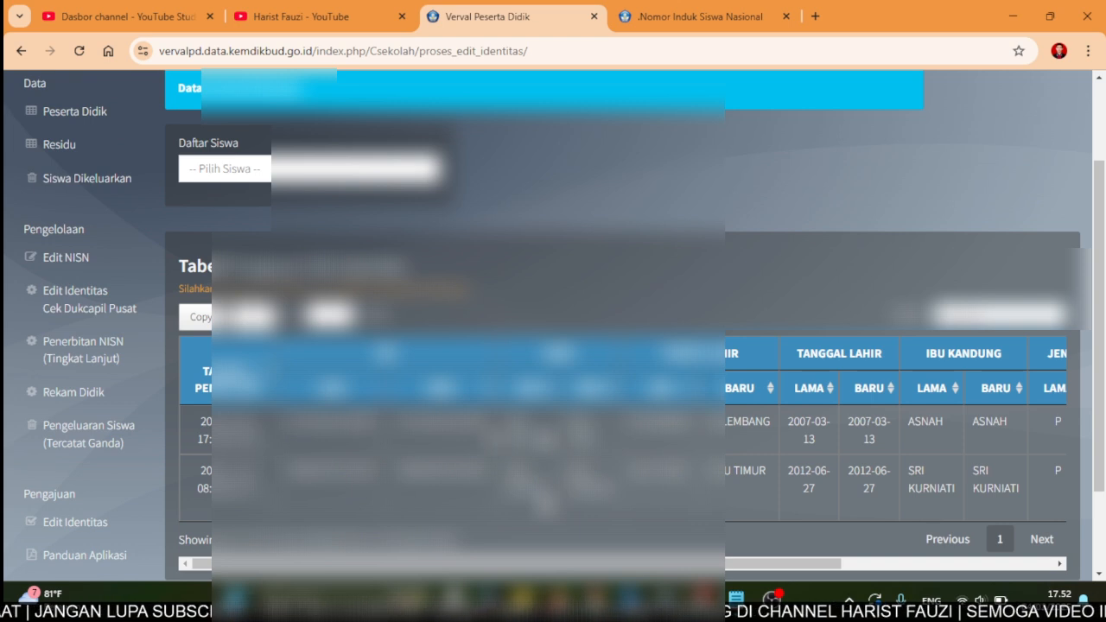
{"action": "scroll", "coordinate": [920, 417], "scroll_direction": "right", "scroll_amount": 5}
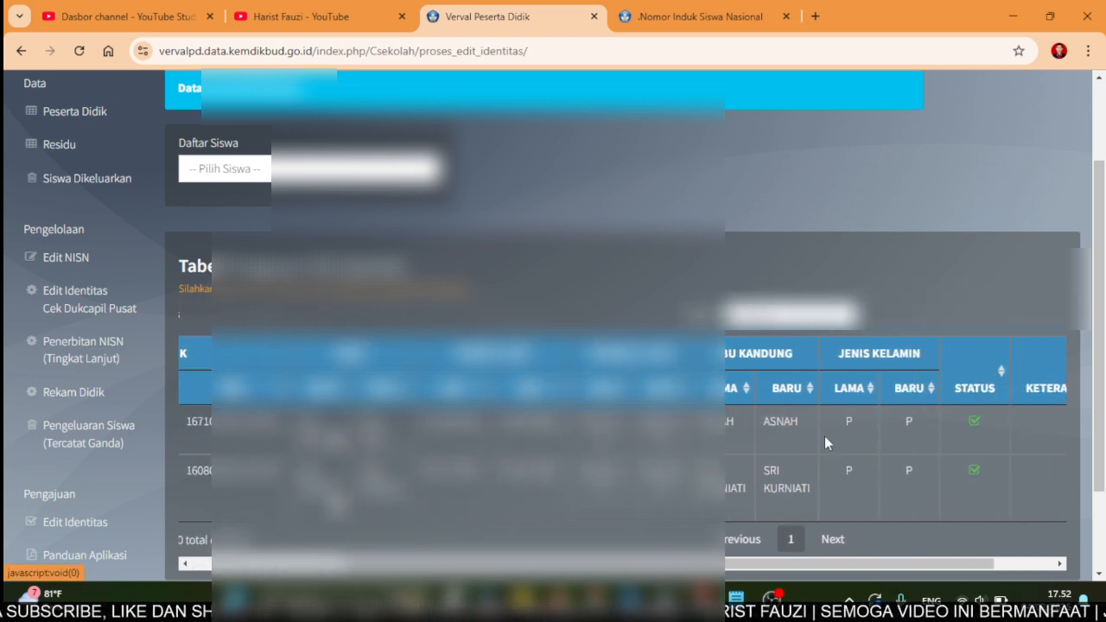
{"action": "scroll", "coordinate": [824, 435], "scroll_direction": "left", "scroll_amount": 5}
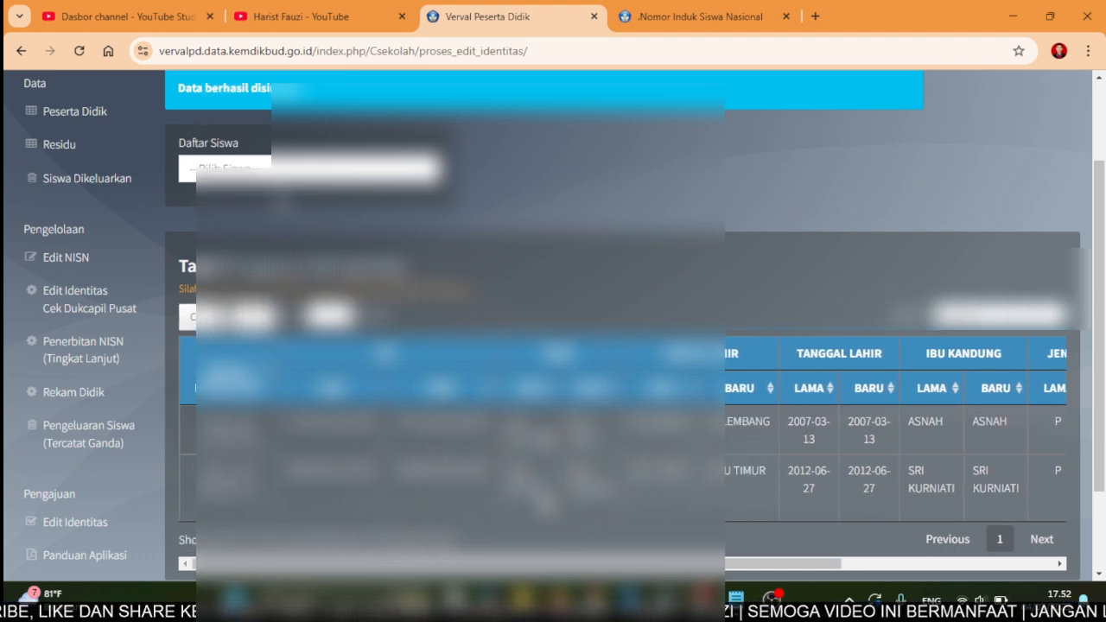
{"action": "left_click", "coordinate": [80, 50]}
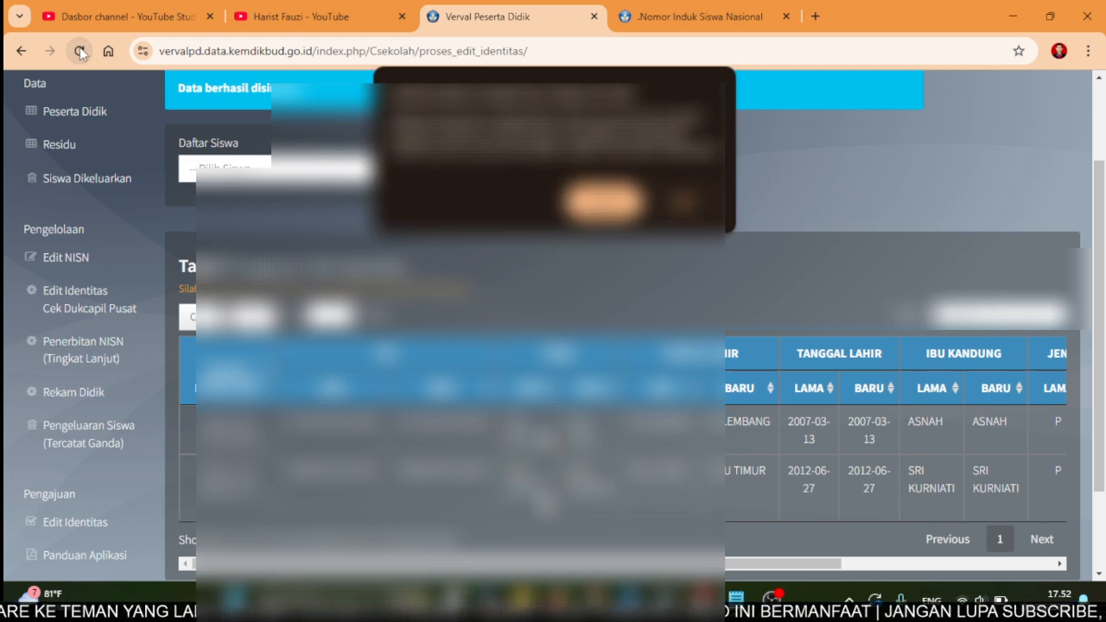
- Confirm the form resubmission and dismiss the update announcement
{"action": "left_click", "coordinate": [604, 202]}
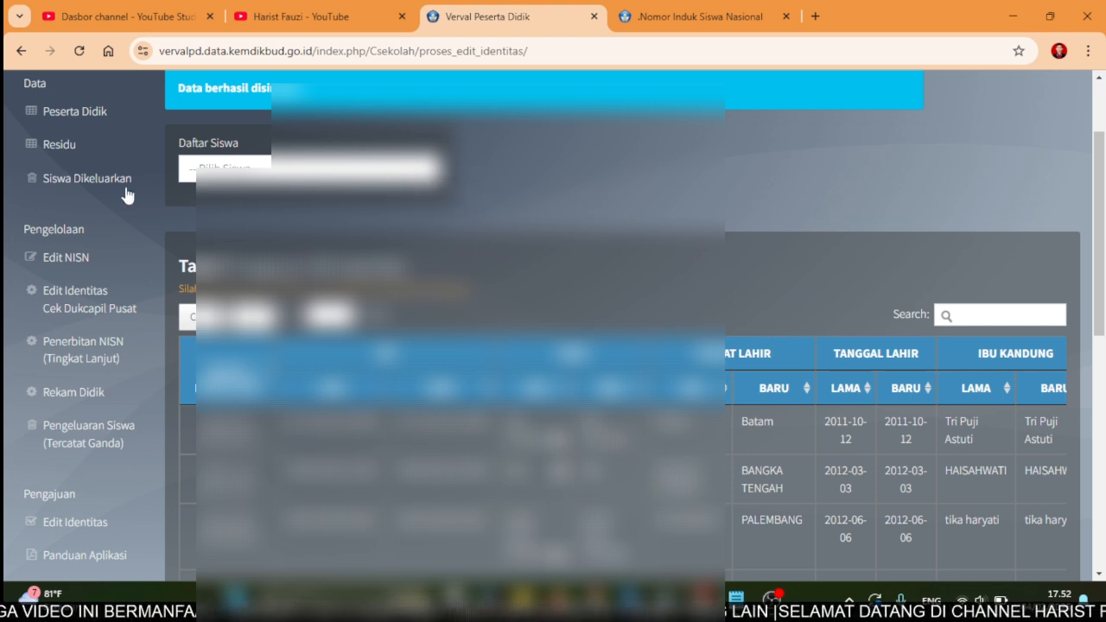
{"action": "scroll", "coordinate": [123, 198], "scroll_direction": "up", "scroll_amount": 2}
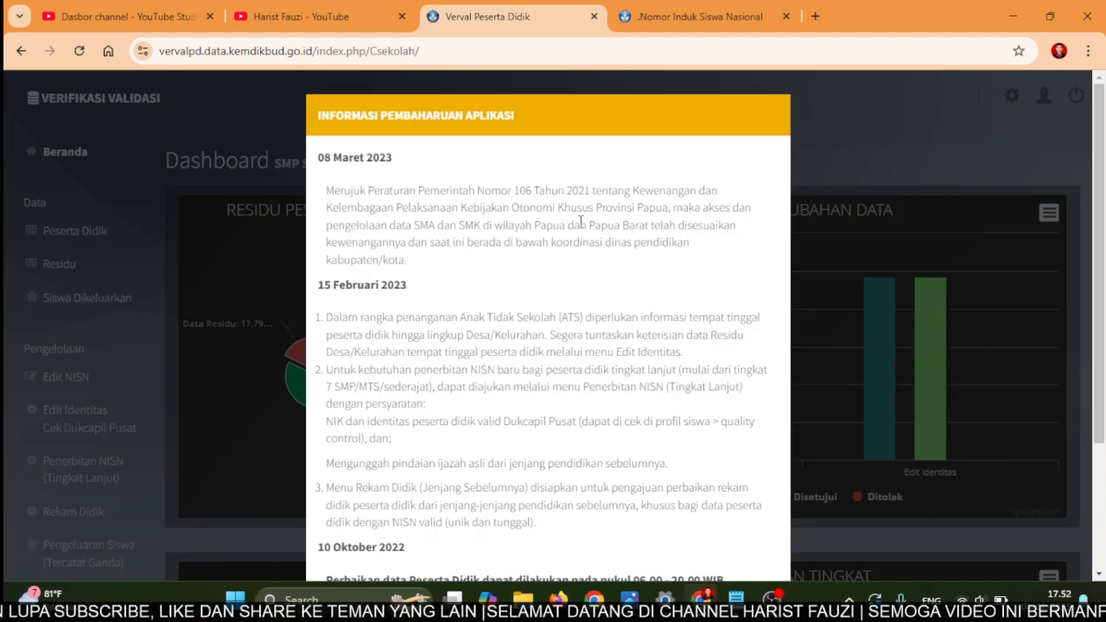
{"action": "scroll", "coordinate": [723, 519], "scroll_direction": "down", "scroll_amount": 3}
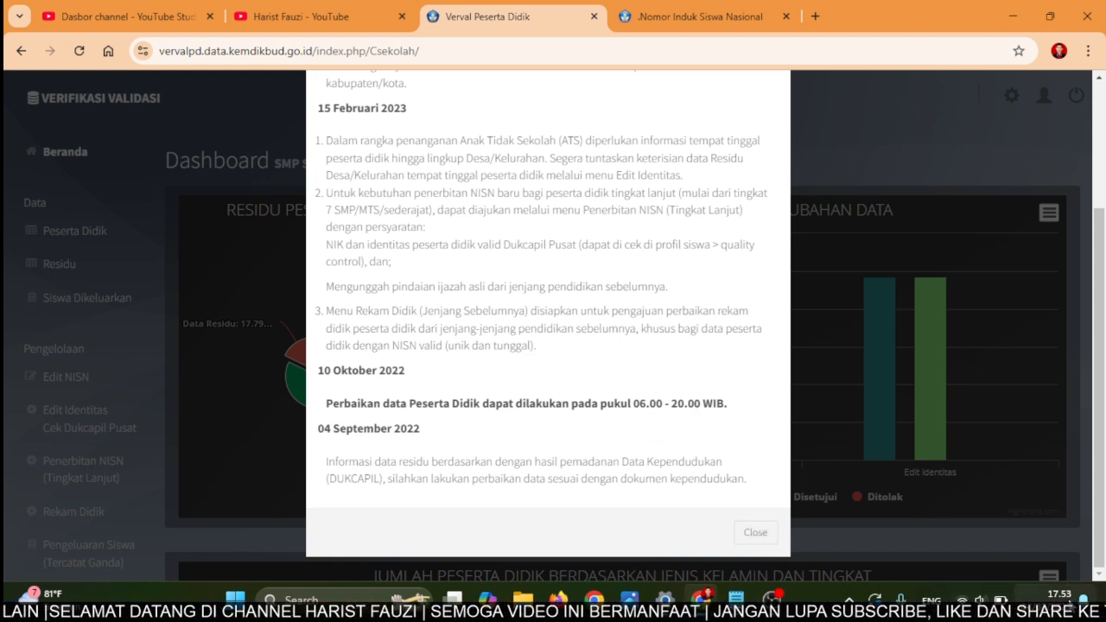
{"action": "left_click", "coordinate": [757, 532]}
- Search the student list by the student's name, narrowing it to 2 matching rows
{"action": "mouse_move", "coordinate": [305, 360]}
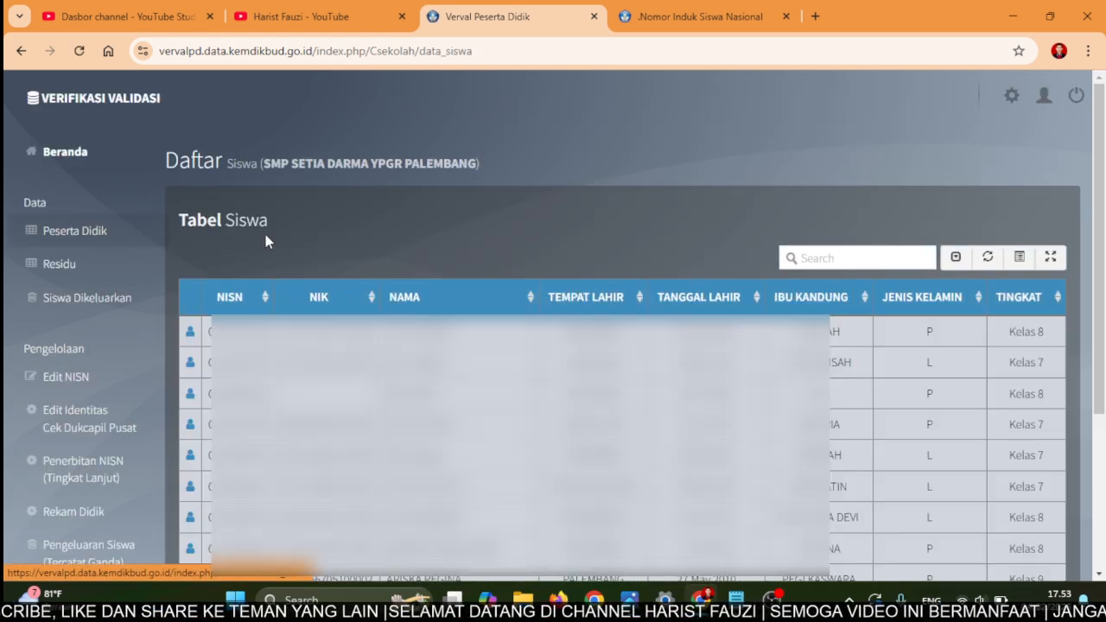
{"action": "left_click", "coordinate": [847, 258]}
{"action": "type", "text": "IN"}
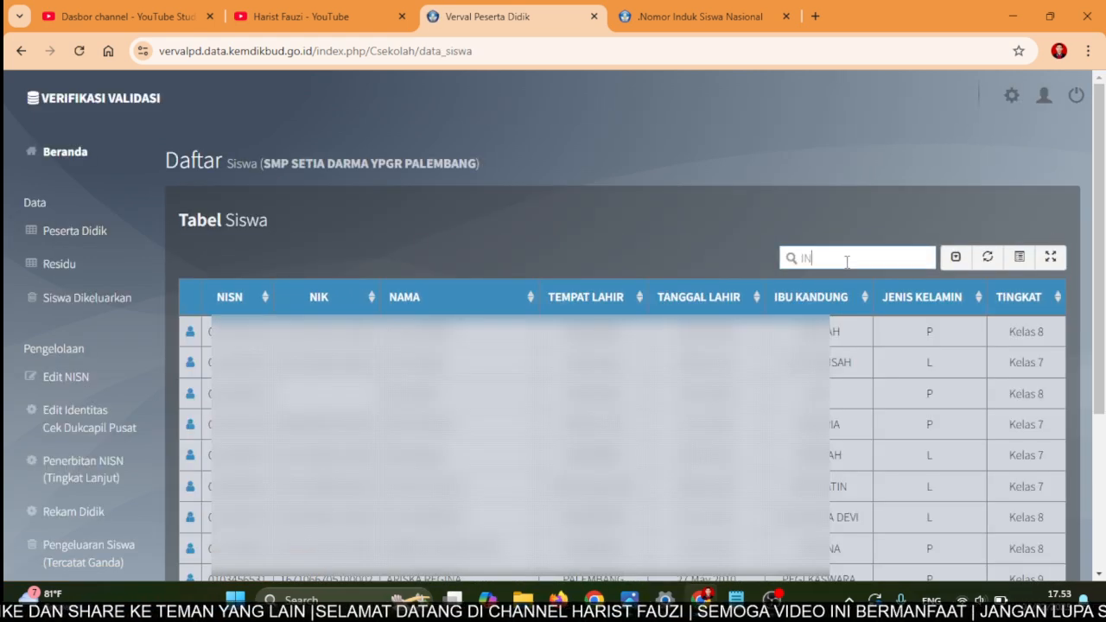
{"action": "type", "text": "DRI"}
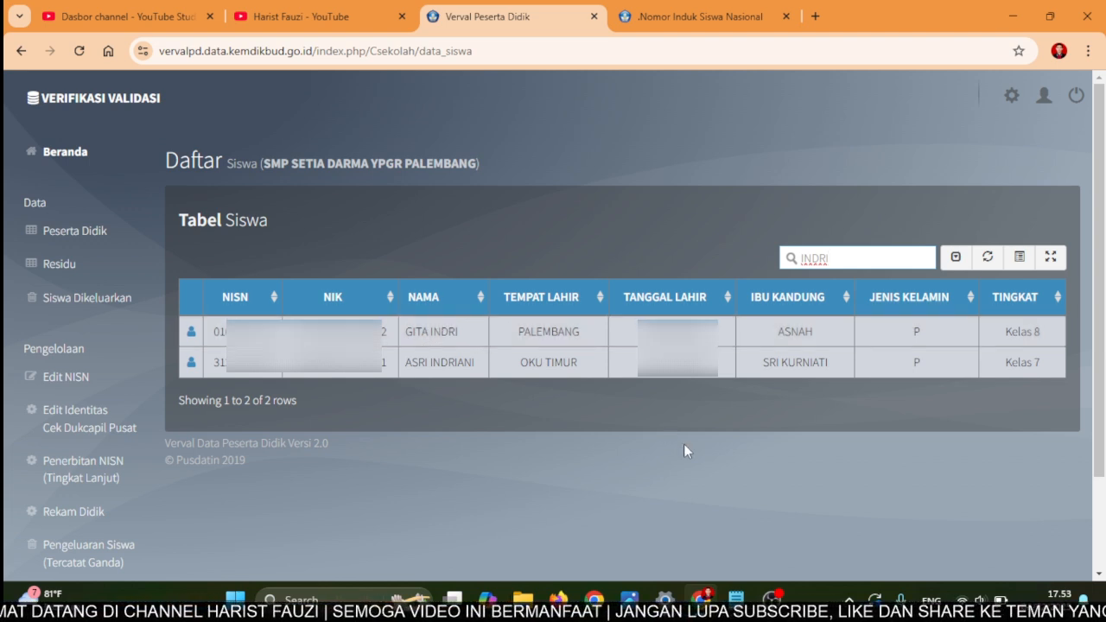
{"action": "mouse_move", "coordinate": [629, 599]}
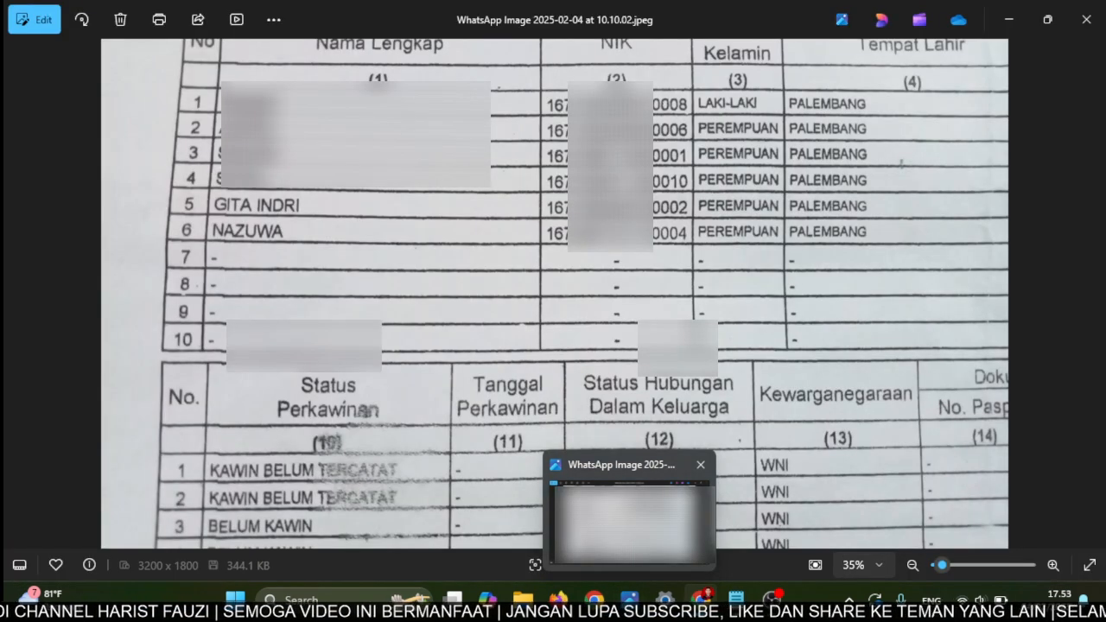
{"action": "left_click", "coordinate": [629, 519]}
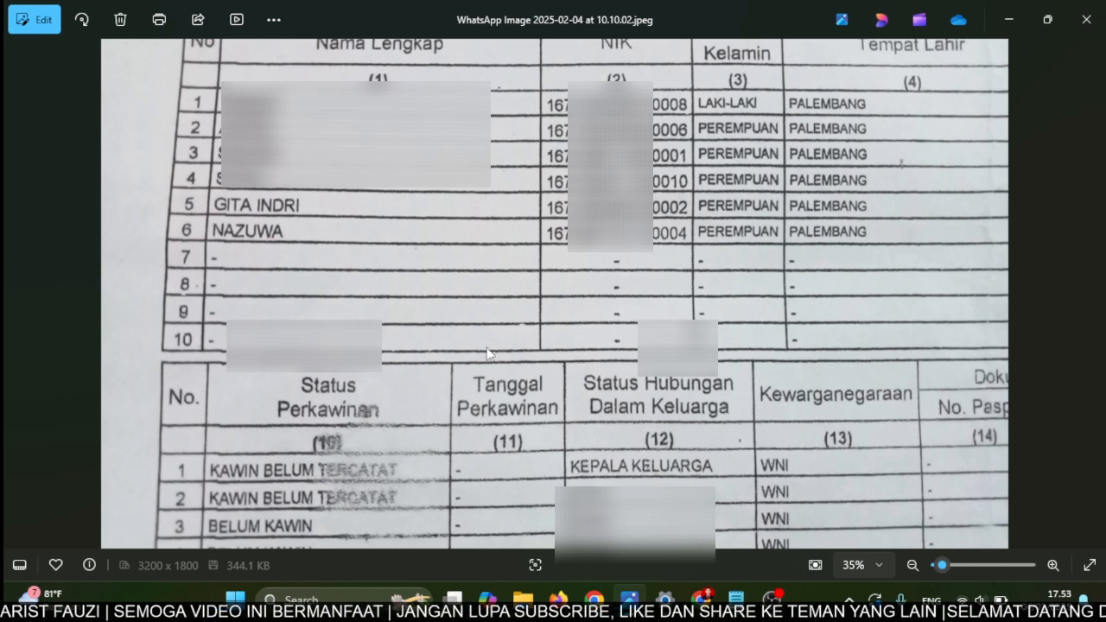
{"action": "mouse_move", "coordinate": [701, 599]}
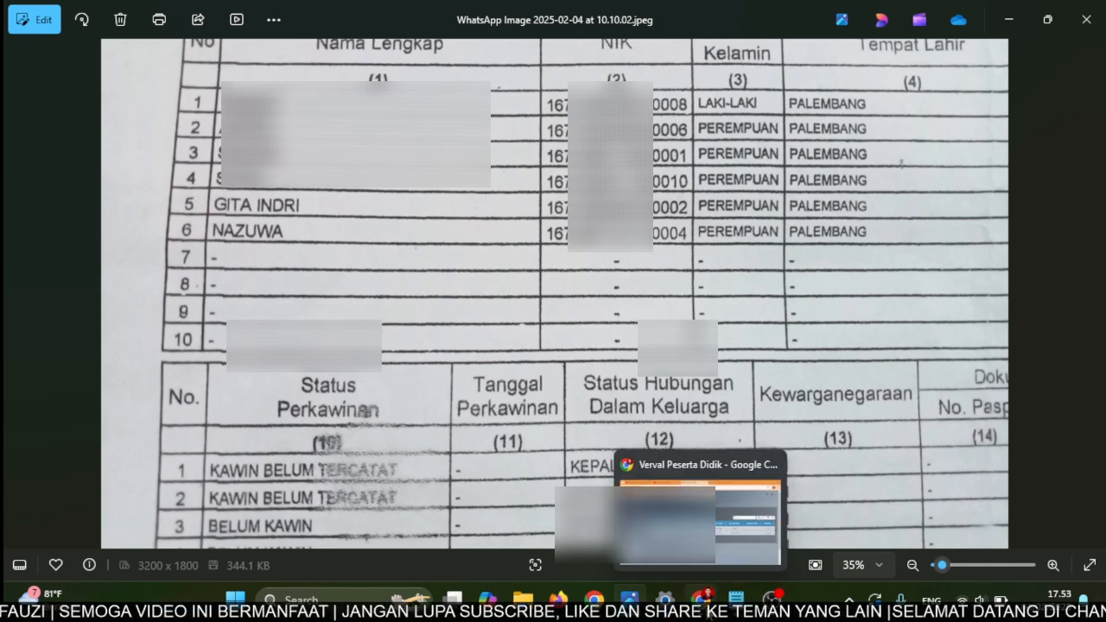
{"action": "left_click", "coordinate": [700, 564]}
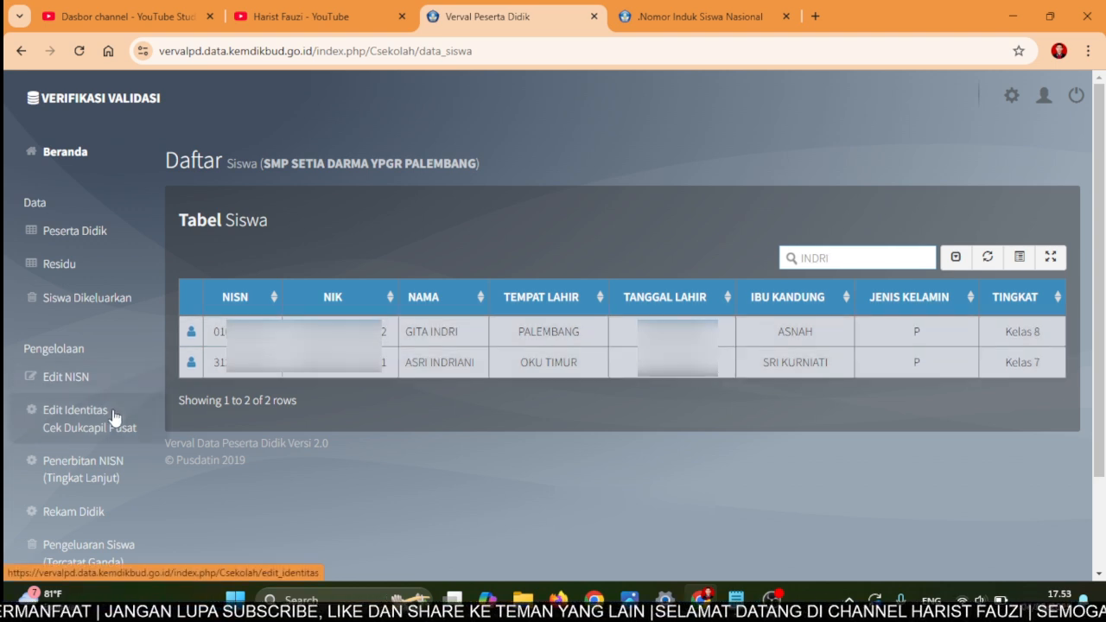
- Open Edit Identitas, select the student in Pilih Siswa, then return to the submissions table
{"action": "left_click", "coordinate": [62, 419]}
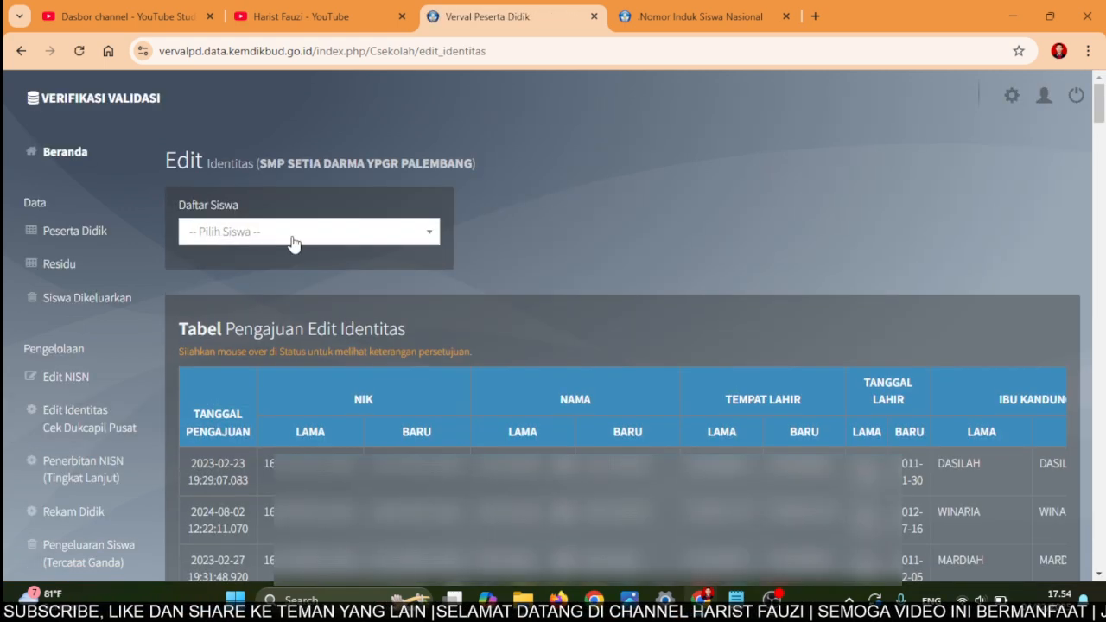
{"action": "left_click", "coordinate": [292, 241]}
{"action": "type", "text": "INDR"}
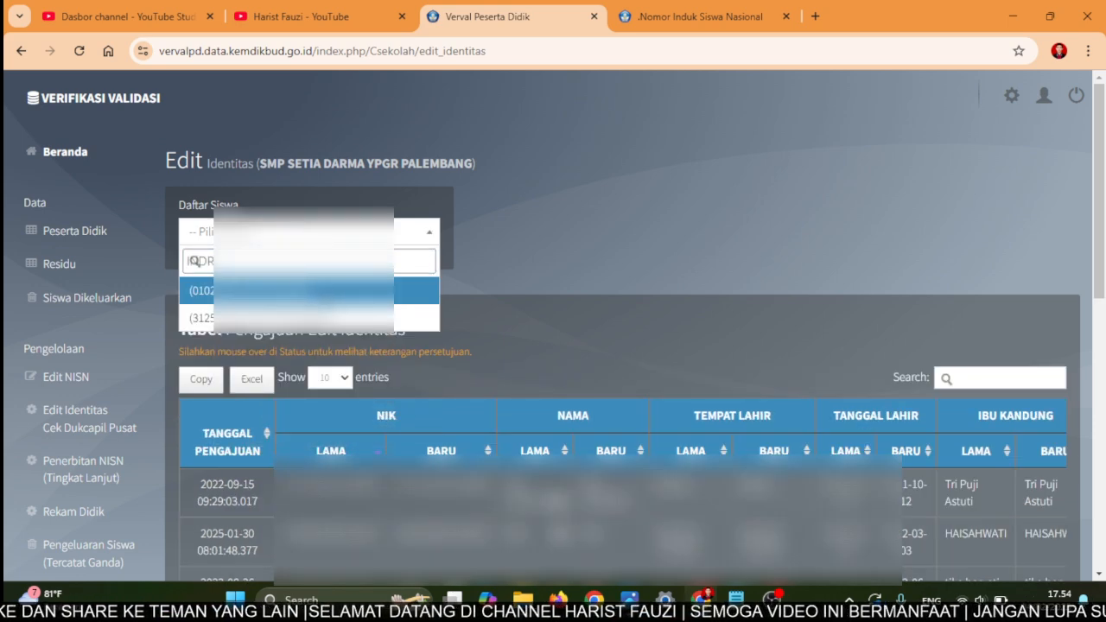
{"action": "left_click", "coordinate": [304, 292]}
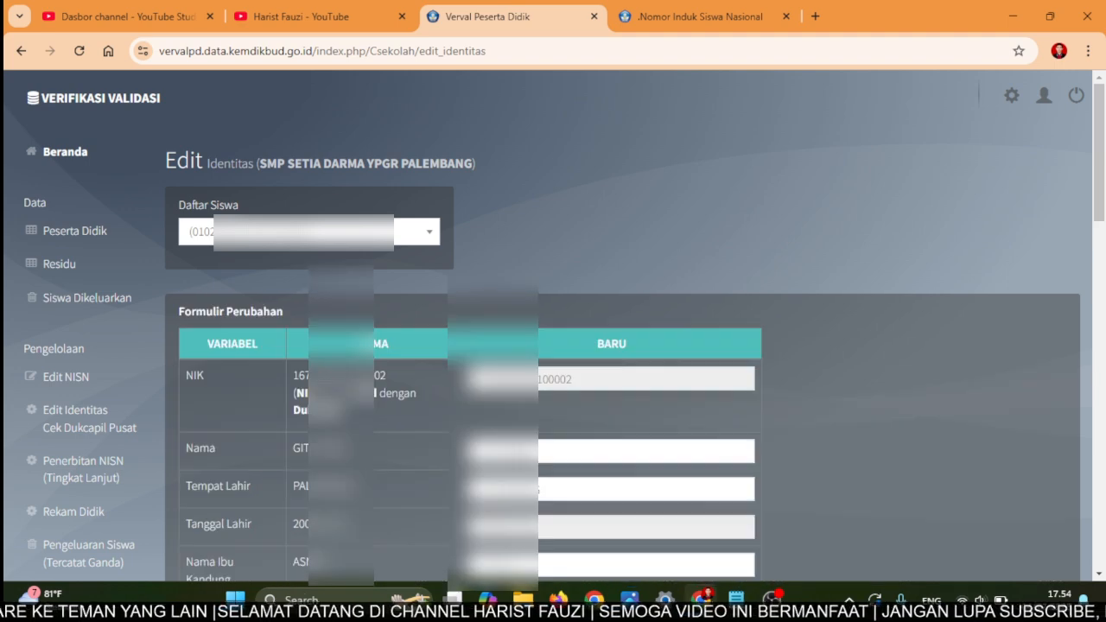
{"action": "scroll", "coordinate": [452, 281], "scroll_direction": "down", "scroll_amount": 4}
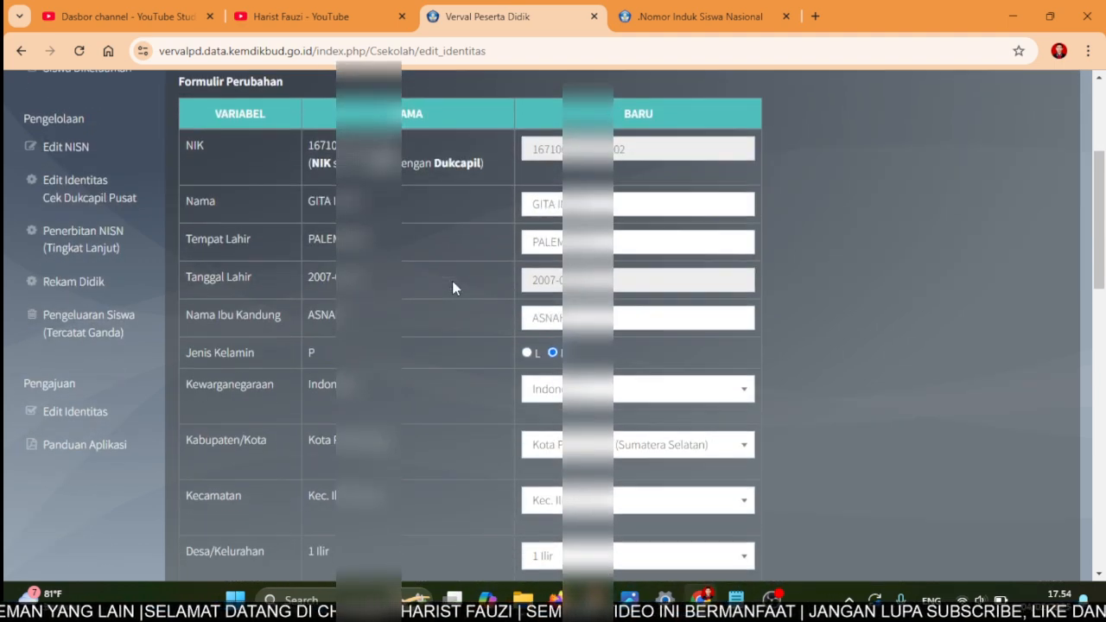
{"action": "scroll", "coordinate": [452, 281], "scroll_direction": "up", "scroll_amount": 3}
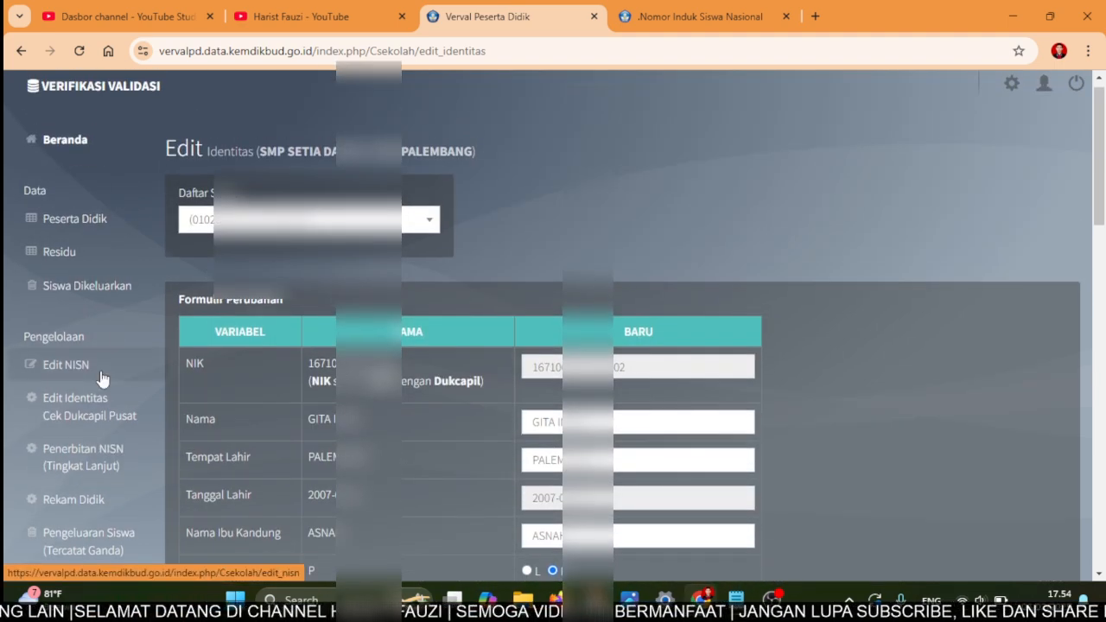
{"action": "left_click", "coordinate": [109, 414]}
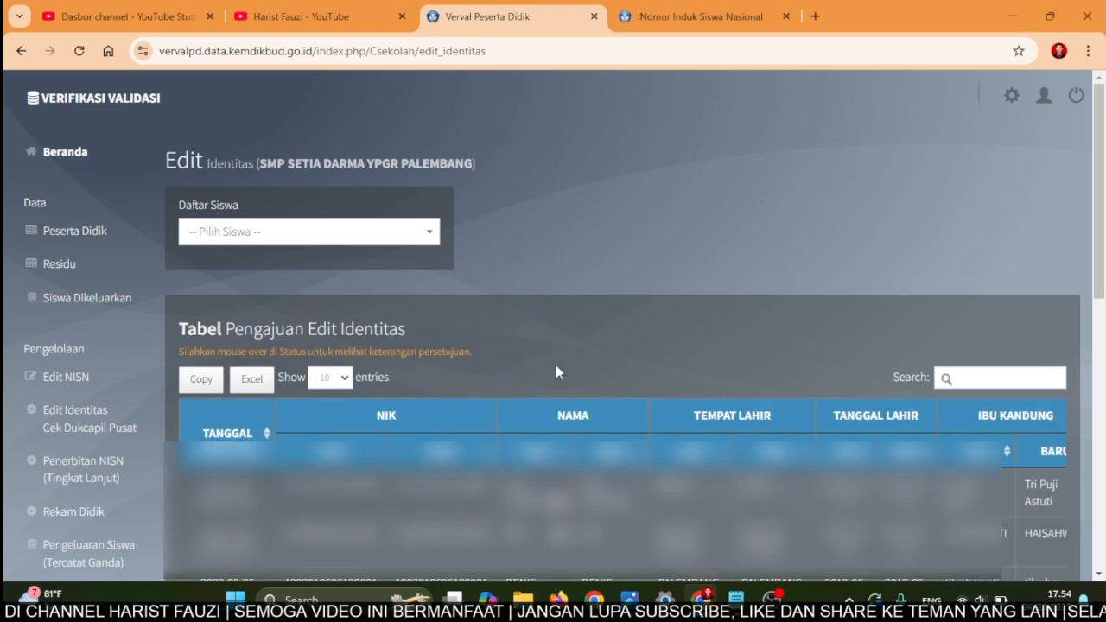
- Filter the submissions table by the student's name and confirm the STATUS shows Disetujui
{"action": "left_click", "coordinate": [947, 376]}
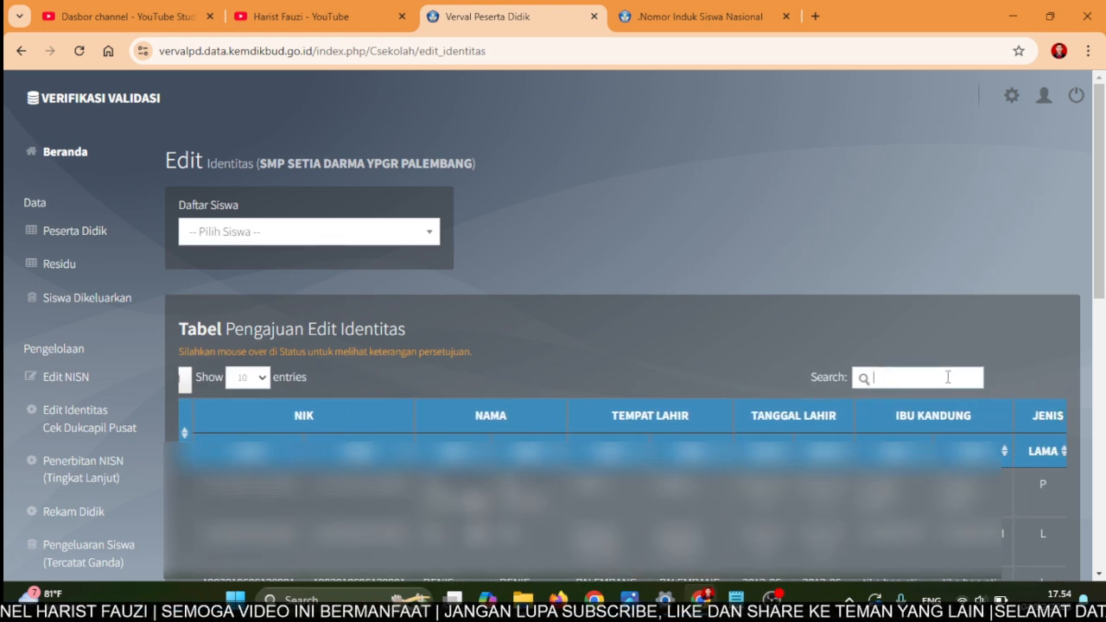
{"action": "type", "text": "INDRI"}
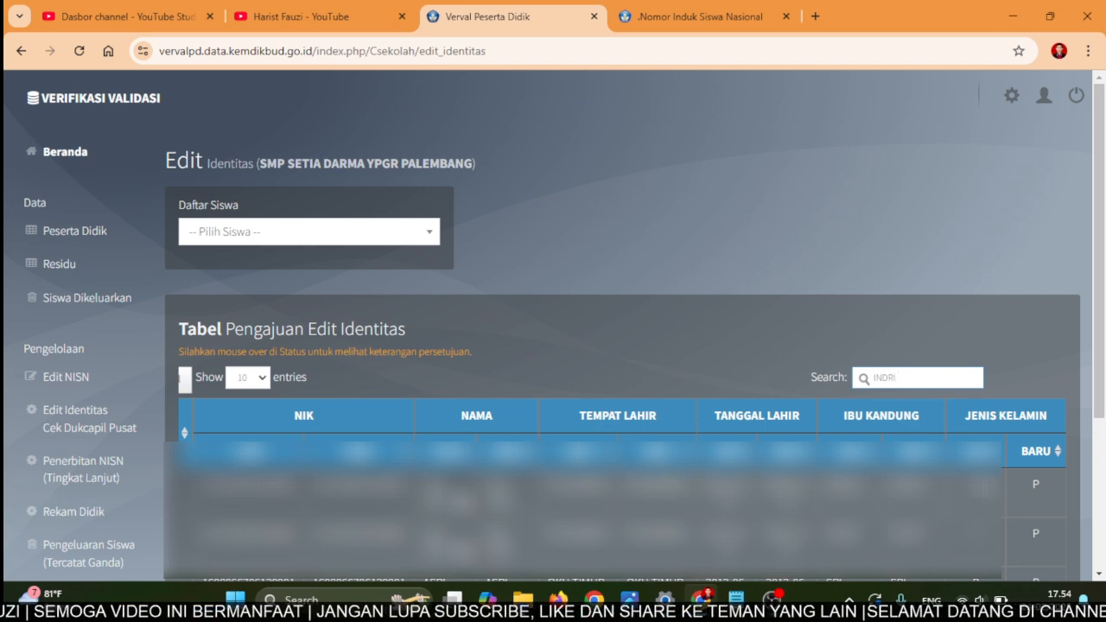
{"action": "scroll", "coordinate": [982, 496], "scroll_direction": "right", "scroll_amount": 2}
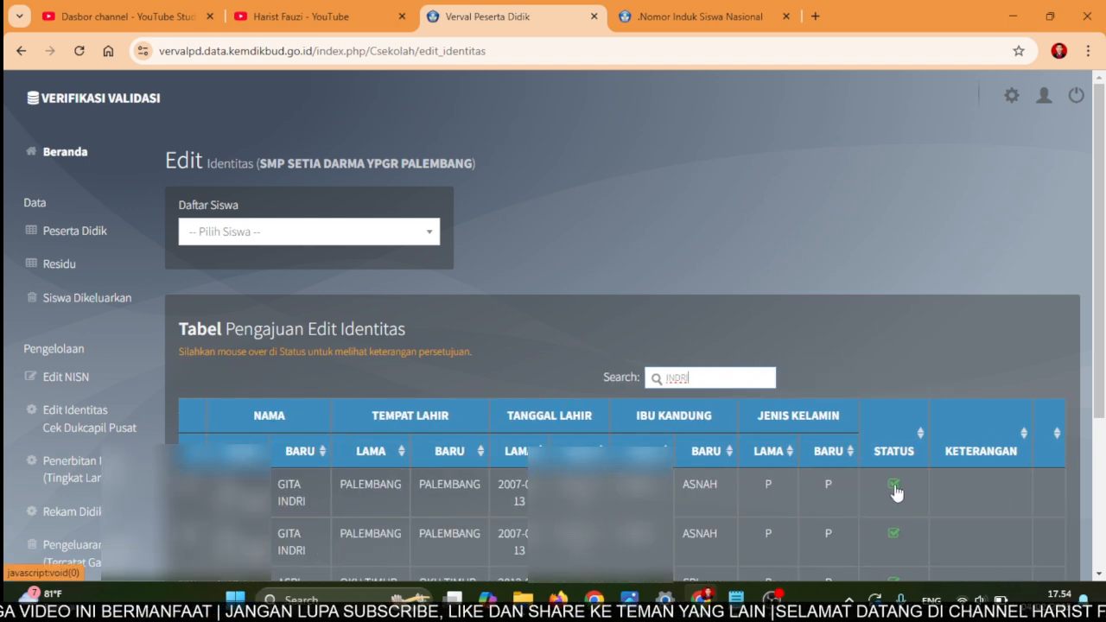
{"action": "mouse_move", "coordinate": [896, 491]}
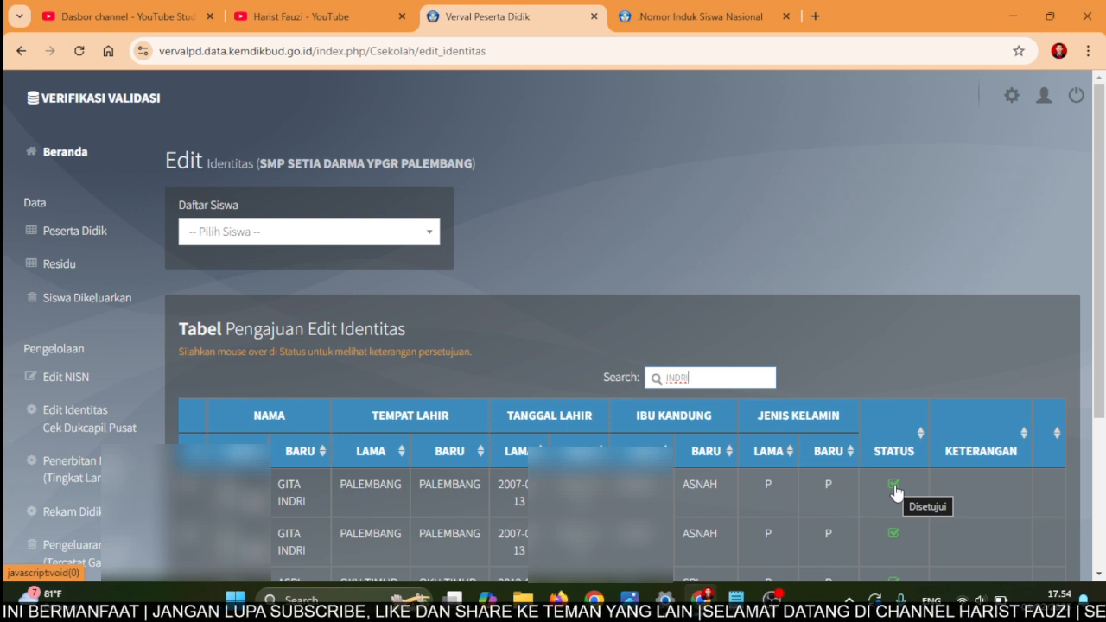
{"action": "scroll", "coordinate": [306, 484], "scroll_direction": "left", "scroll_amount": 1}
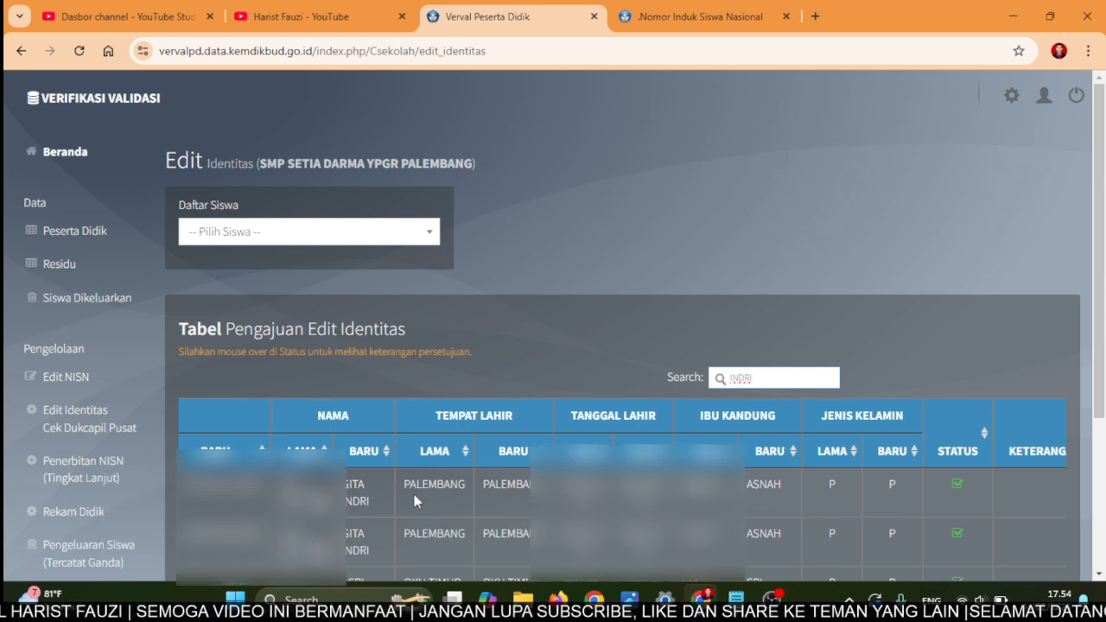
{"action": "scroll", "coordinate": [413, 500], "scroll_direction": "left", "scroll_amount": 3}
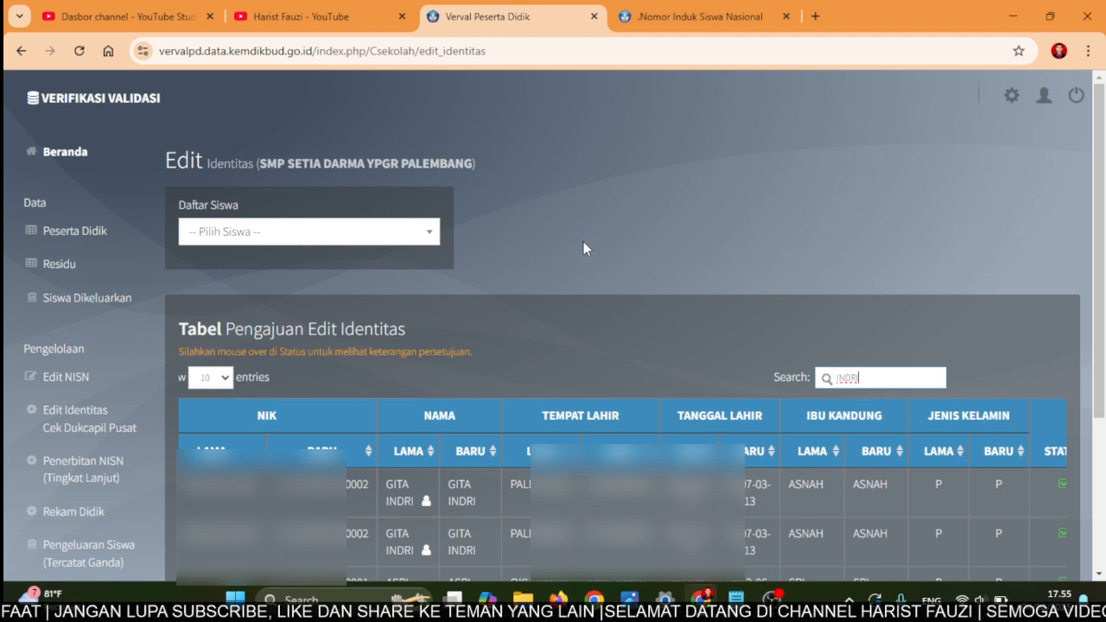
{"action": "mouse_move", "coordinate": [313, 12]}
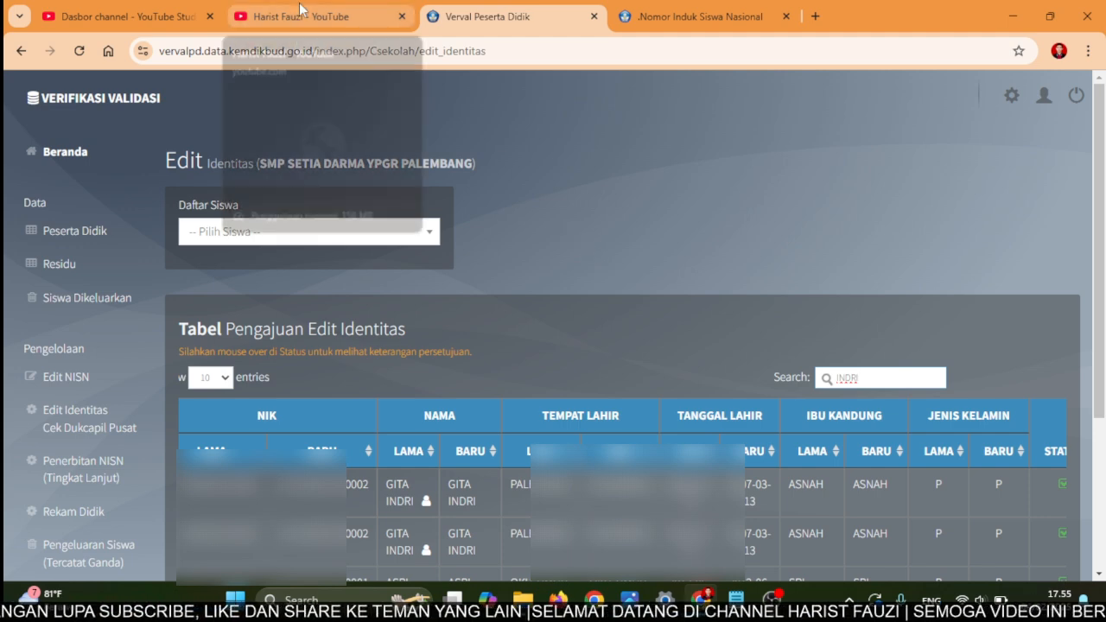